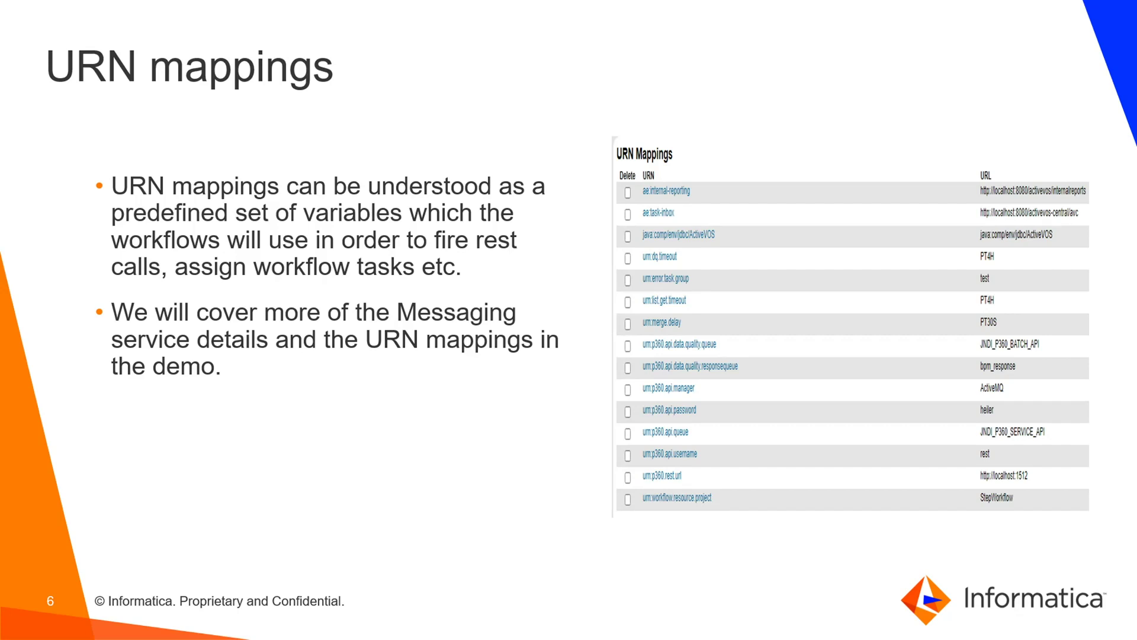
Step: Advance the slideshow to the Demo slide and switch to the ActiveVOS URN Mappings page
{"action": "key", "text": "Right"}
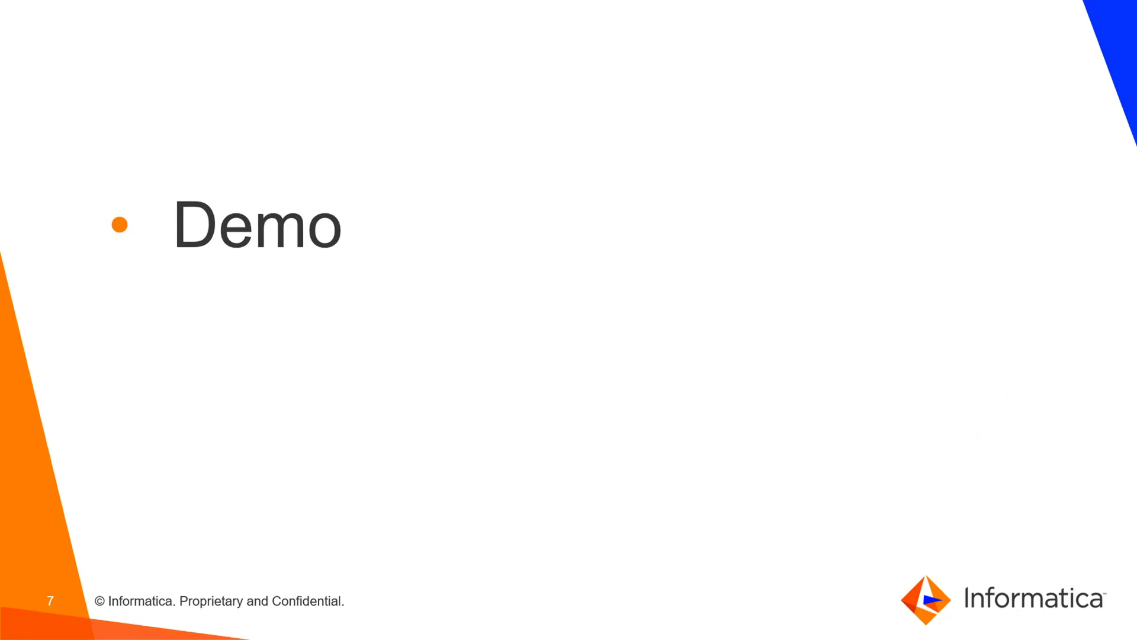
{"action": "key", "text": "alt+Tab"}
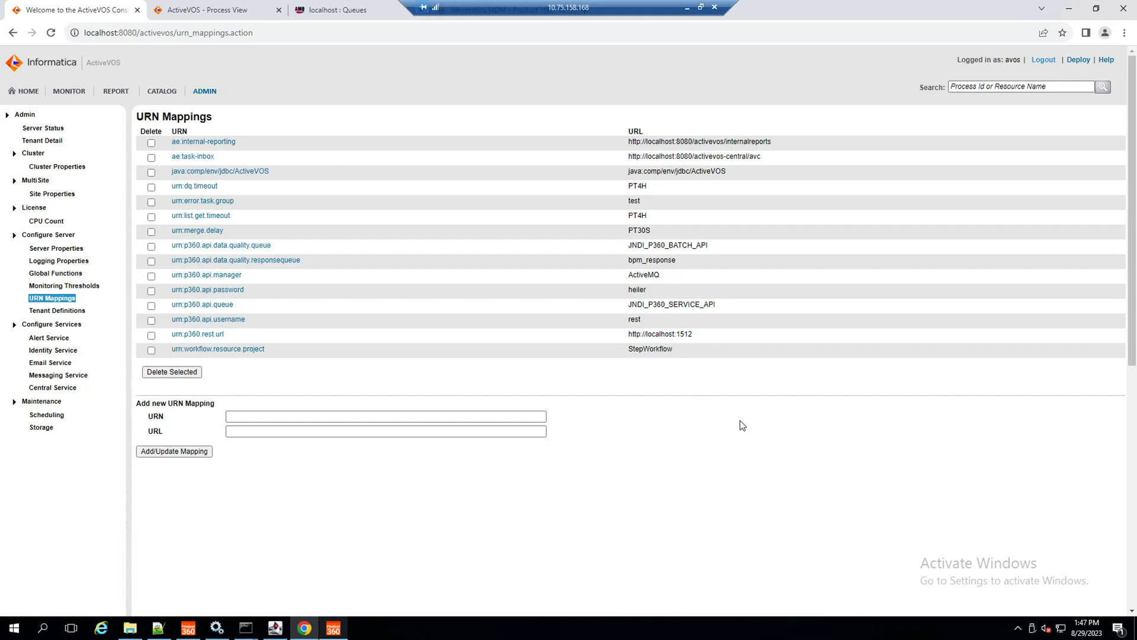
Step: Log in to the ActiveVOS catalog with the saved user name and password, then list Contributions
{"action": "left_click", "coordinate": [162, 93]}
{"action": "left_click", "coordinate": [144, 150]}
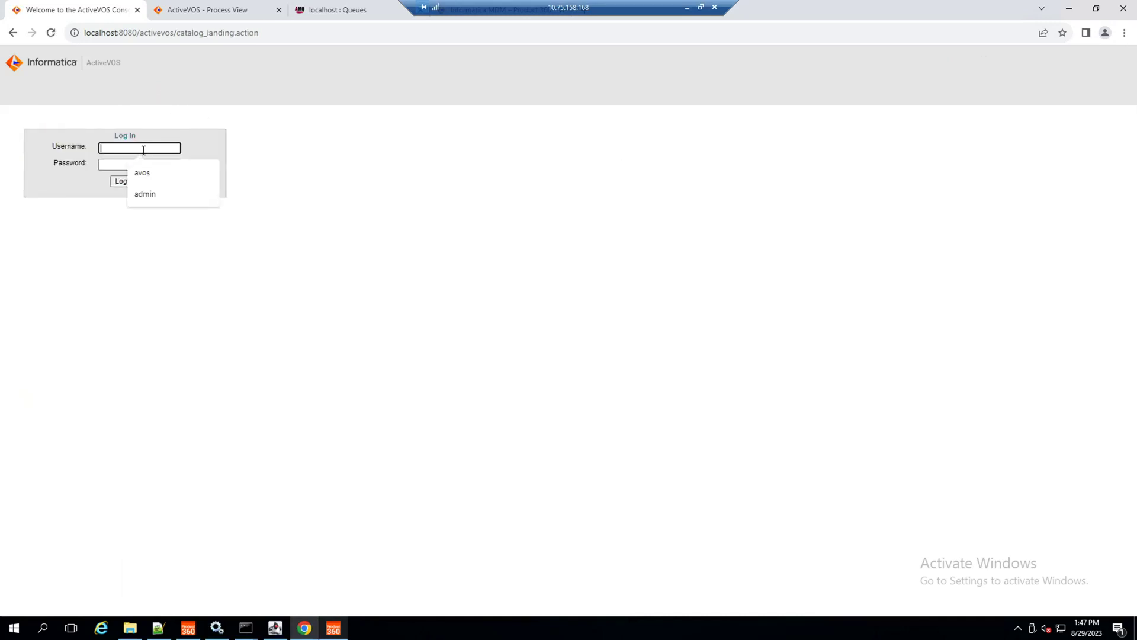
{"action": "key", "text": "Down"}
{"action": "key", "text": "Return"}
{"action": "key", "text": "Tab"}
{"action": "key", "text": "Return"}
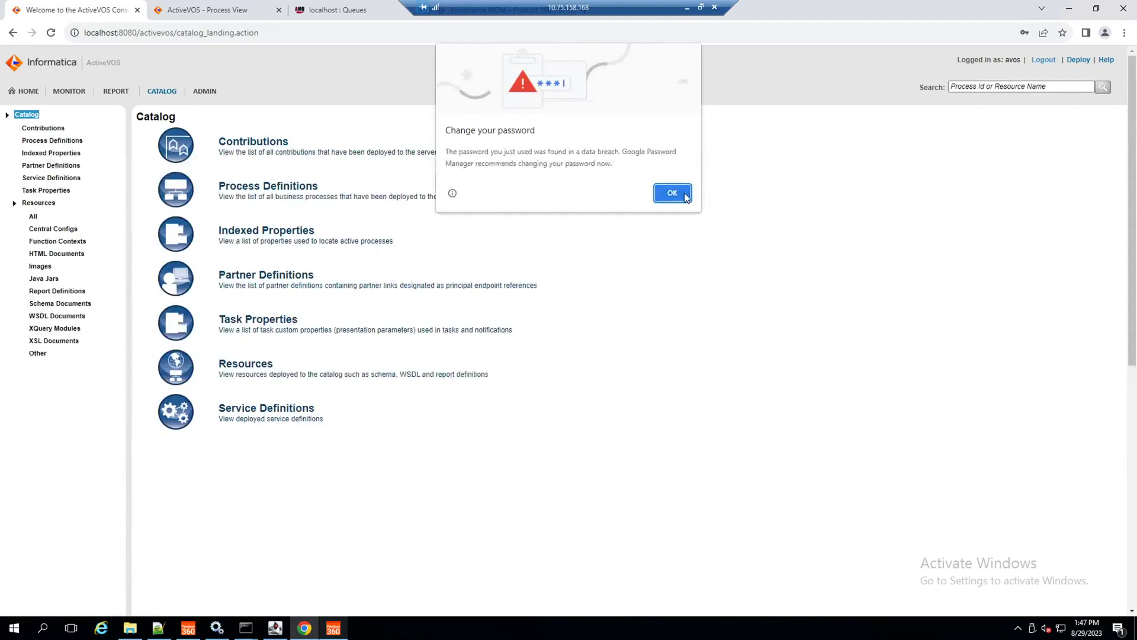
{"action": "left_click", "coordinate": [673, 194]}
{"action": "left_click", "coordinate": [230, 144]}
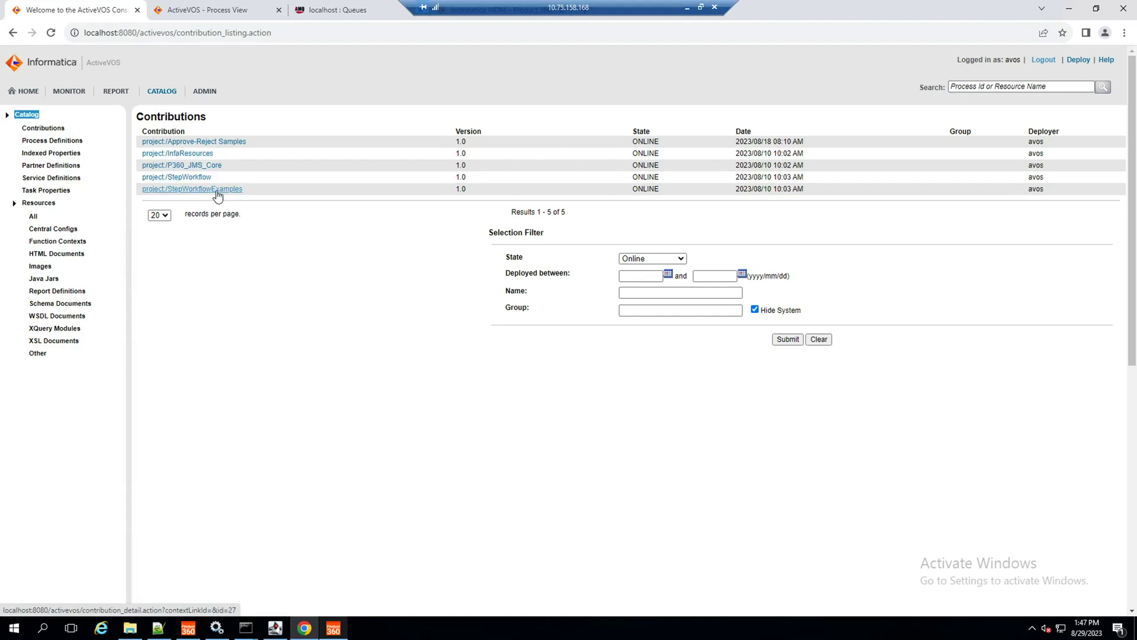
Step: View the Example_03 workflow diagram in the project:/StepWorkflowExamples contribution
{"action": "left_click", "coordinate": [217, 189]}
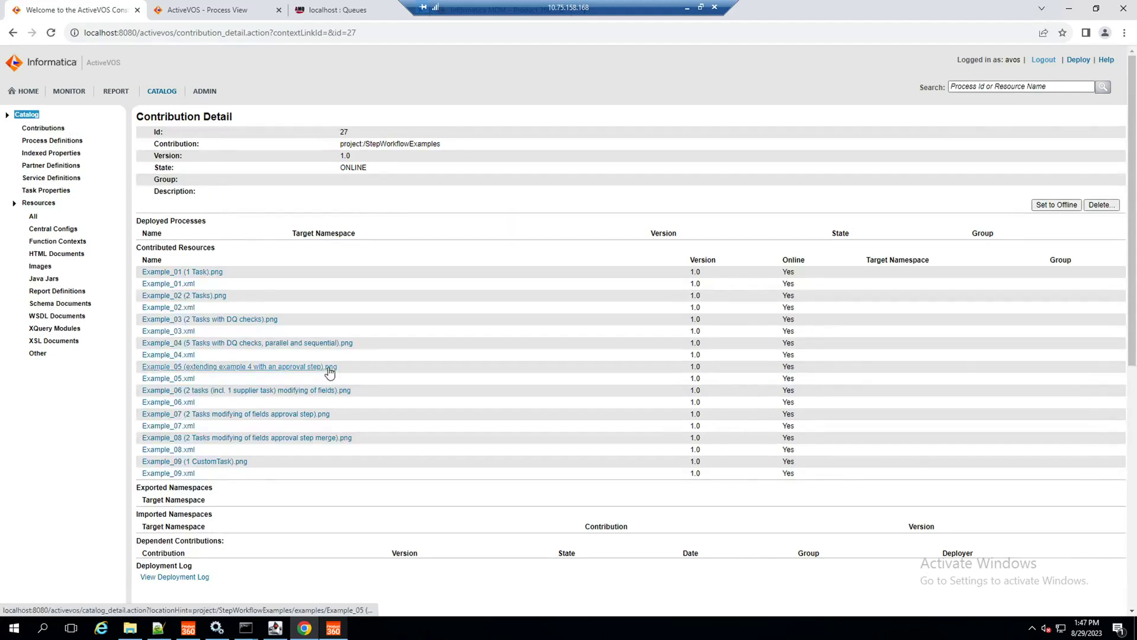
{"action": "scroll", "coordinate": [329, 370], "scroll_direction": "down", "scroll_amount": 1}
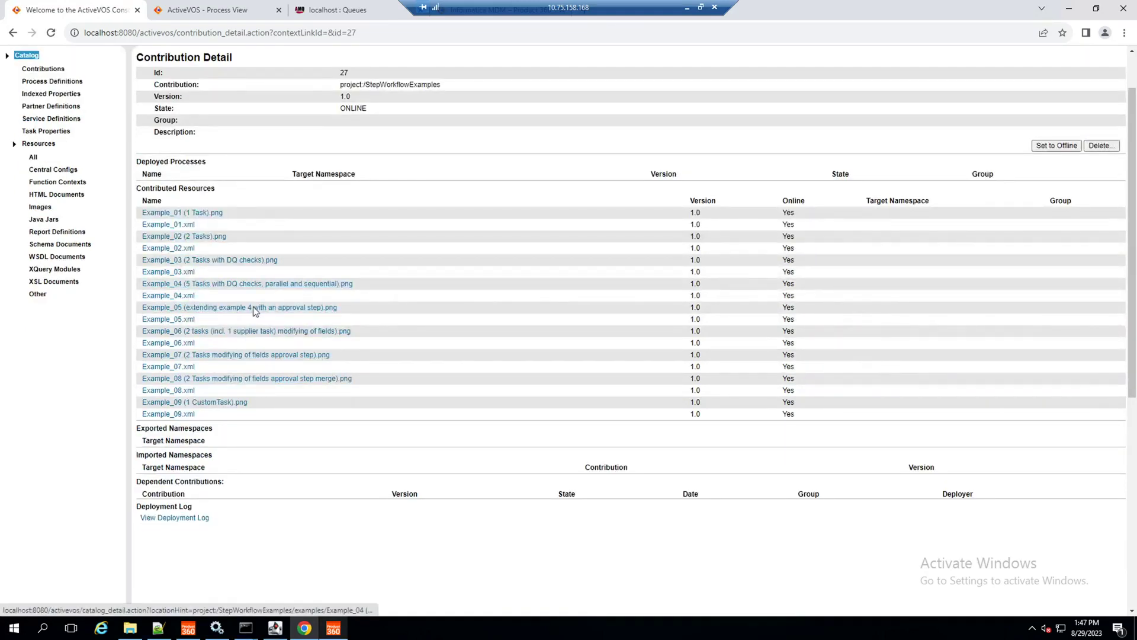
{"action": "left_click", "coordinate": [240, 260]}
{"action": "left_click", "coordinate": [13, 32]}
Step: Open the Example_03.xml definition and bring up the same XML in Notepad++
{"action": "left_click", "coordinate": [184, 272]}
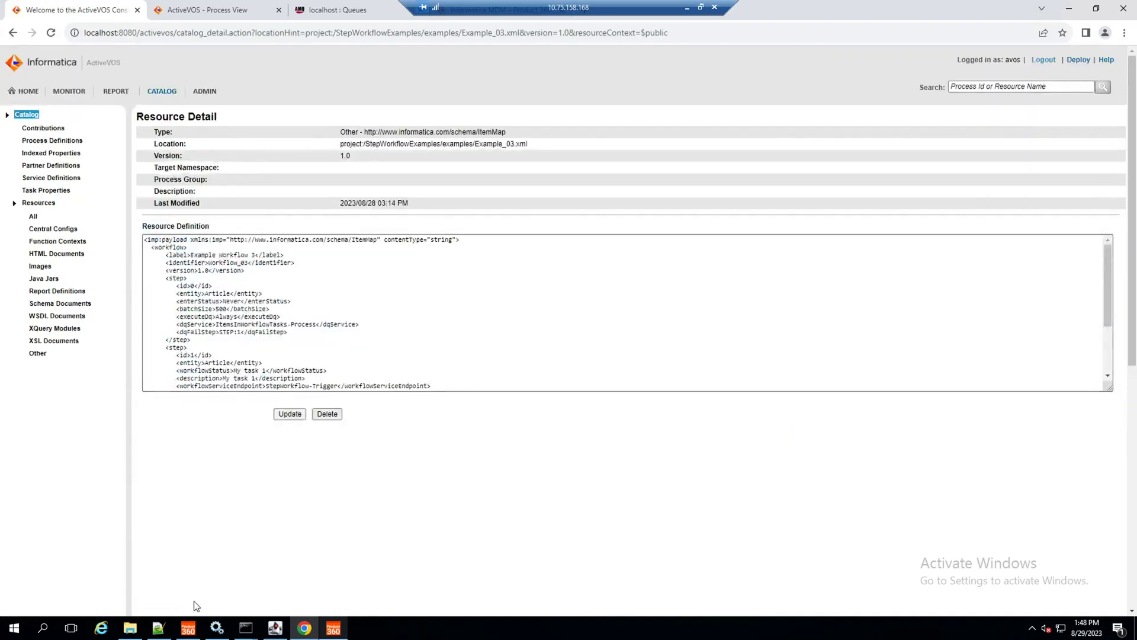
{"action": "scroll", "coordinate": [244, 313], "scroll_direction": "down", "scroll_amount": 5}
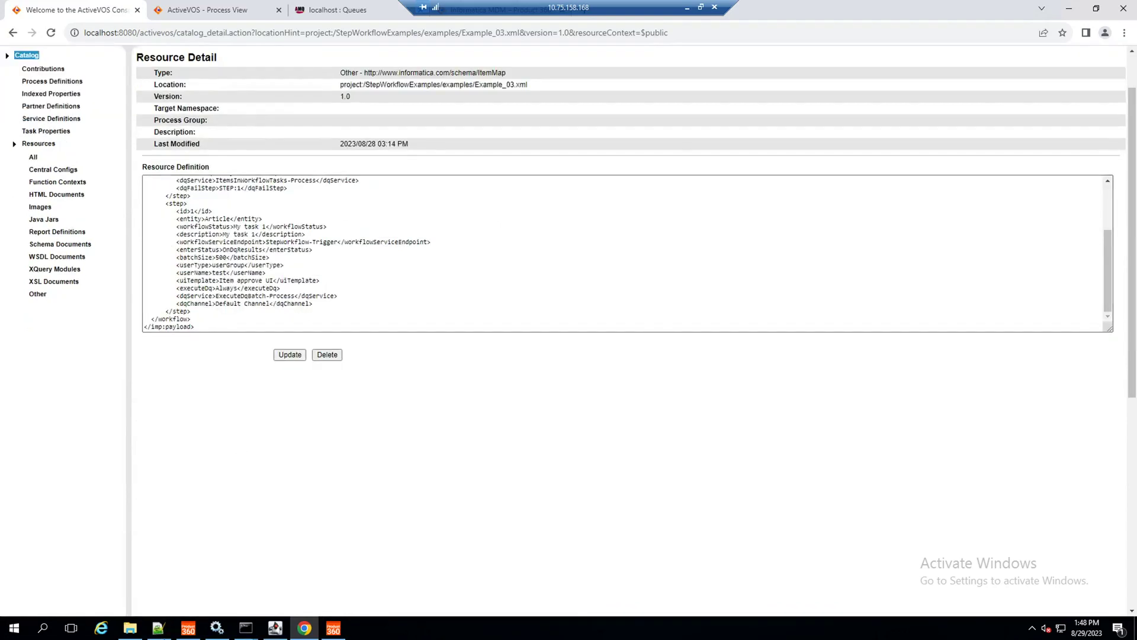
{"action": "left_click", "coordinate": [159, 629]}
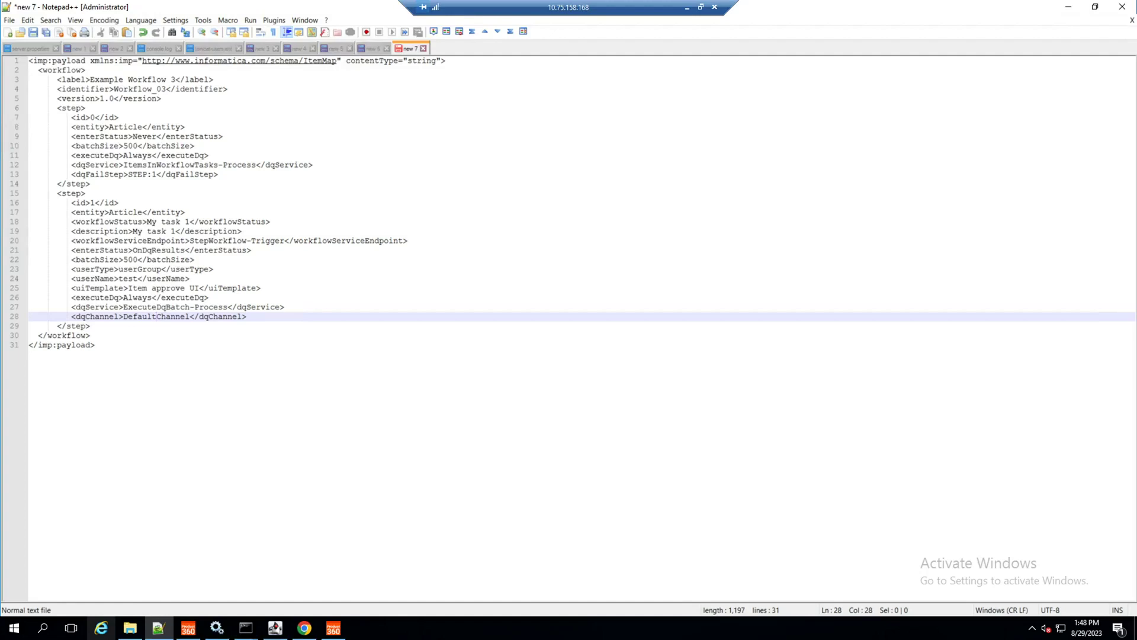
Step: Minimize Notepad++ to return to the Example_03.xml Resource Detail page
{"action": "left_click", "coordinate": [1068, 7]}
{"action": "left_click_drag", "start_coordinate": [580, 5], "coordinate": [852, 4]}
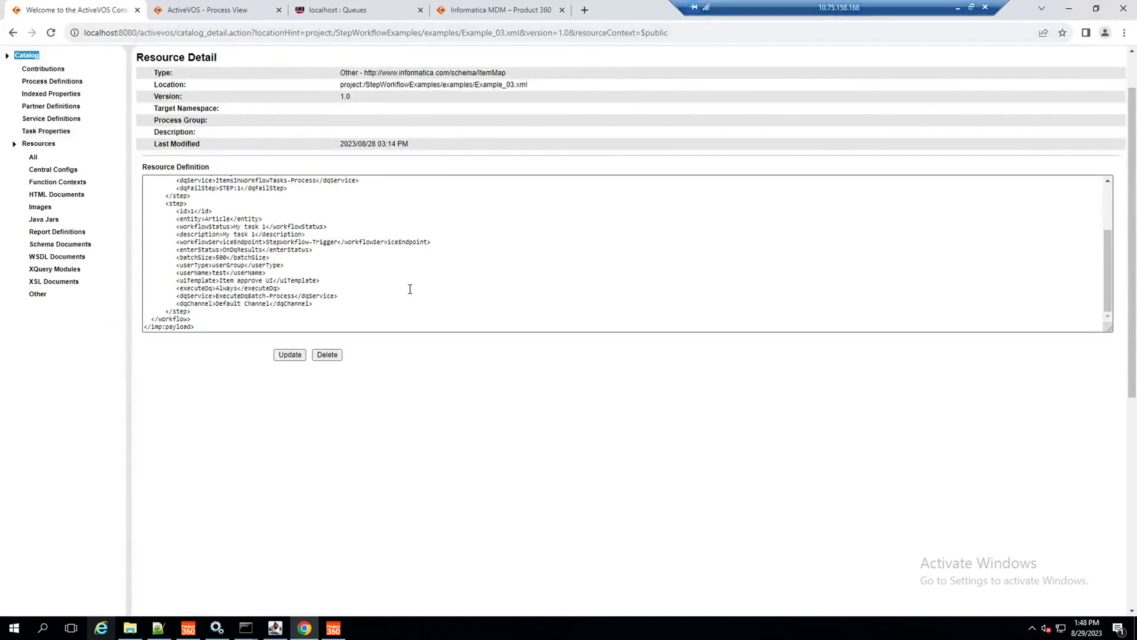
{"action": "scroll", "coordinate": [165, 354], "scroll_direction": "up", "scroll_amount": 1}
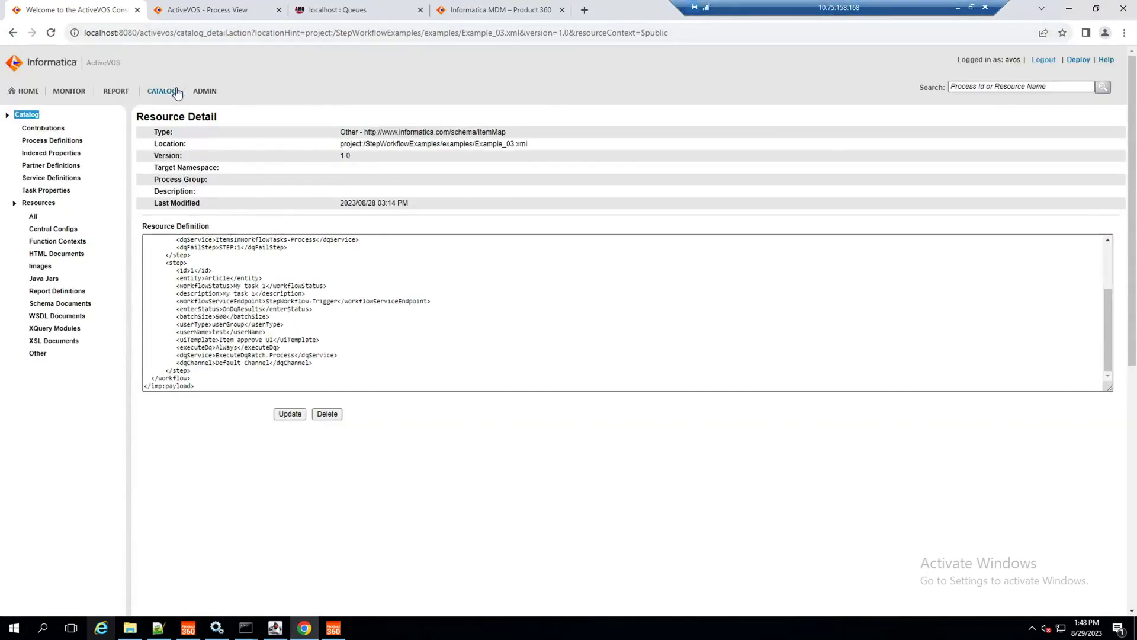
Step: Go to ADMIN > Messaging Service and open the ActiveMQ JMS configuration
{"action": "left_click", "coordinate": [211, 93]}
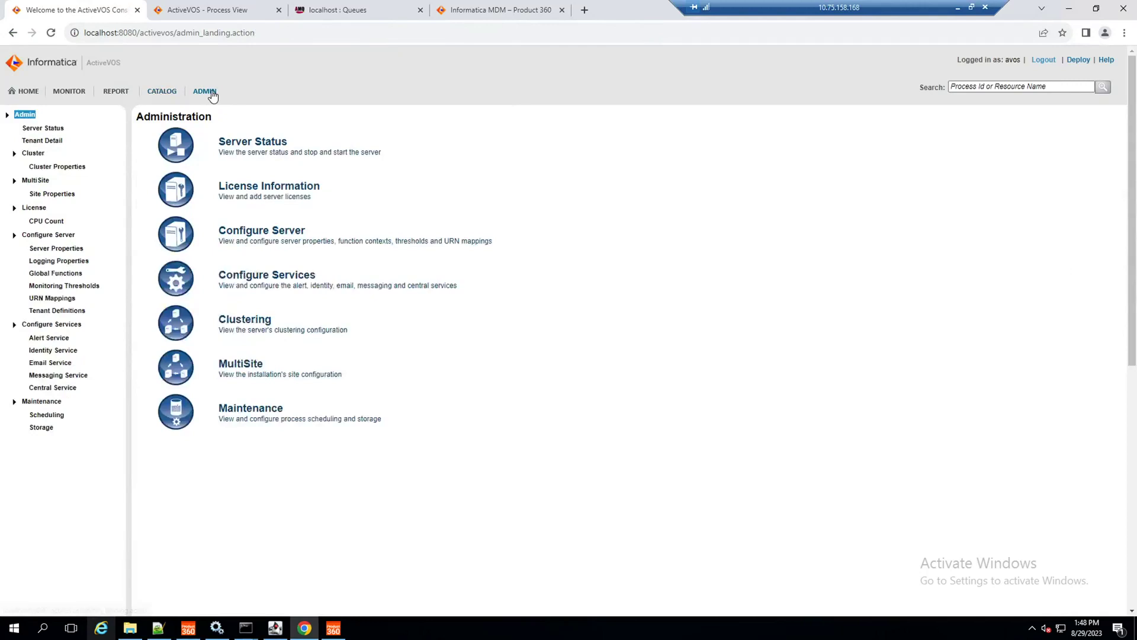
{"action": "left_click", "coordinate": [77, 376]}
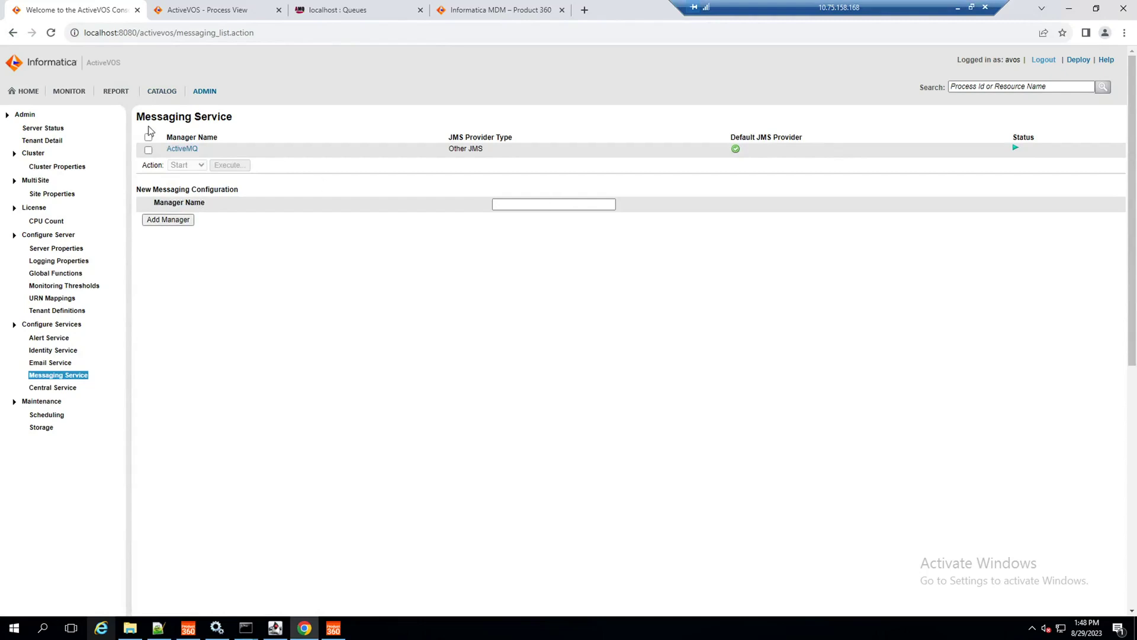
{"action": "left_click", "coordinate": [182, 149]}
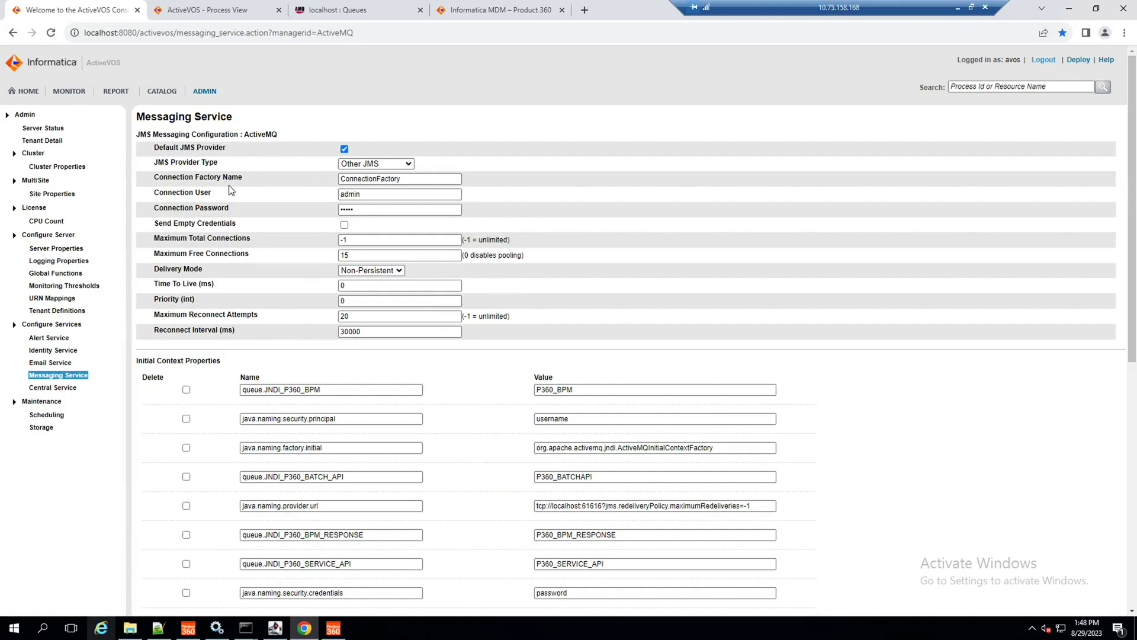
{"action": "left_click", "coordinate": [342, 166]}
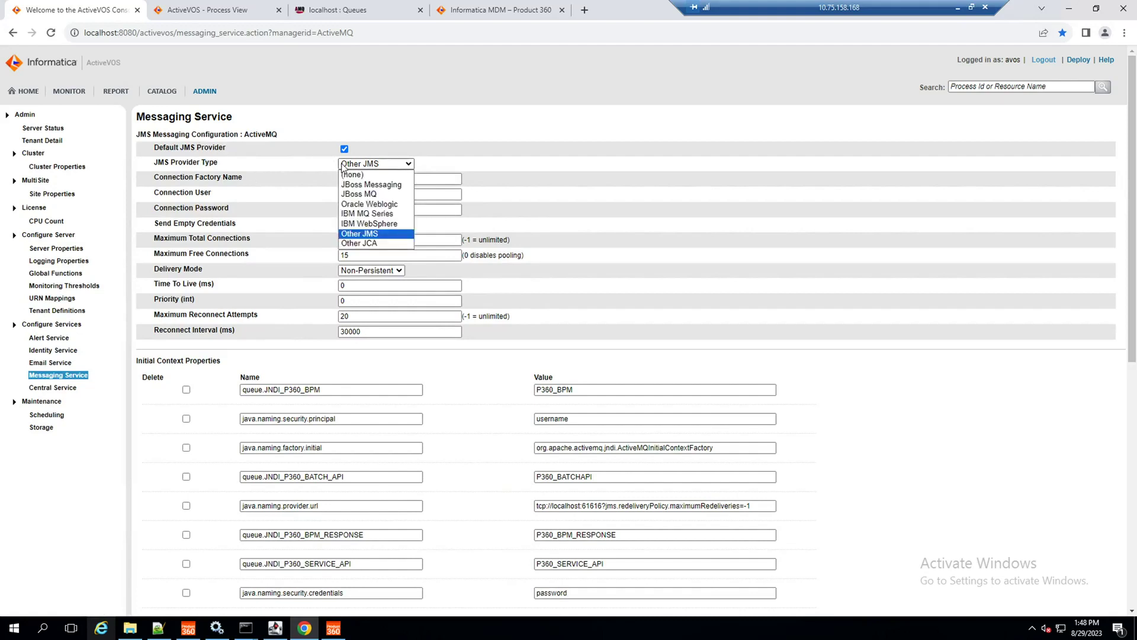
{"action": "left_click", "coordinate": [342, 166]}
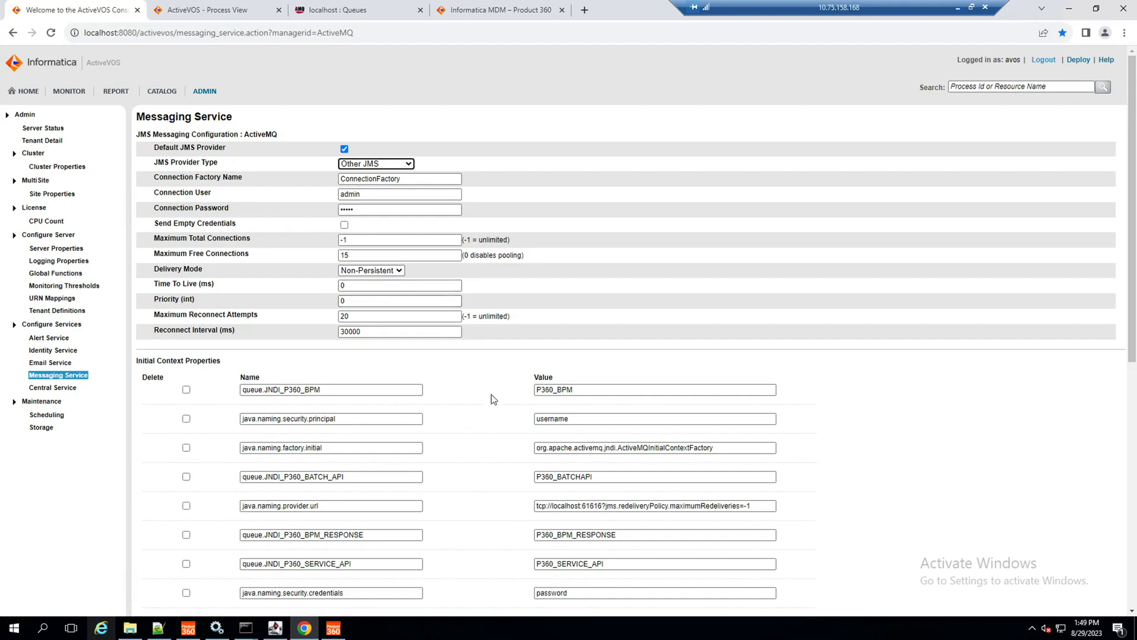
{"action": "scroll", "coordinate": [492, 396], "scroll_direction": "down", "scroll_amount": 1}
{"action": "scroll", "coordinate": [489, 346], "scroll_direction": "down", "scroll_amount": 2}
{"action": "scroll", "coordinate": [368, 190], "scroll_direction": "up", "scroll_amount": 3}
{"action": "scroll", "coordinate": [506, 468], "scroll_direction": "down", "scroll_amount": 2}
{"action": "scroll", "coordinate": [506, 465], "scroll_direction": "down", "scroll_amount": 1}
{"action": "left_click_drag", "start_coordinate": [136, 182], "coordinate": [273, 192]}
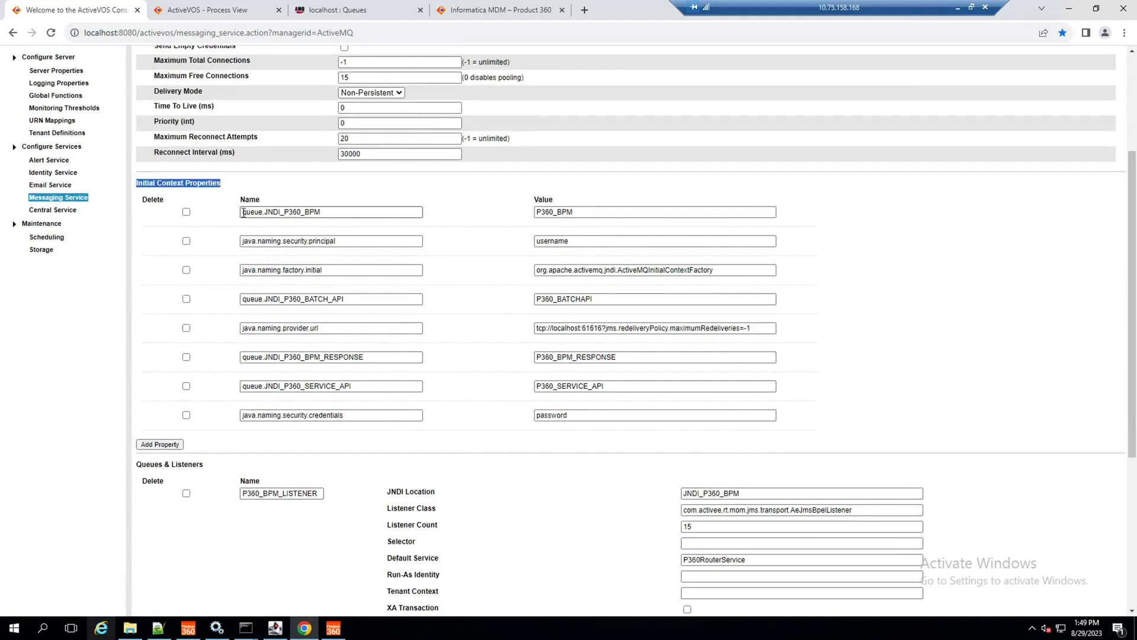
{"action": "left_click", "coordinate": [356, 238]}
{"action": "left_click", "coordinate": [548, 214]}
{"action": "double_click", "coordinate": [552, 214]}
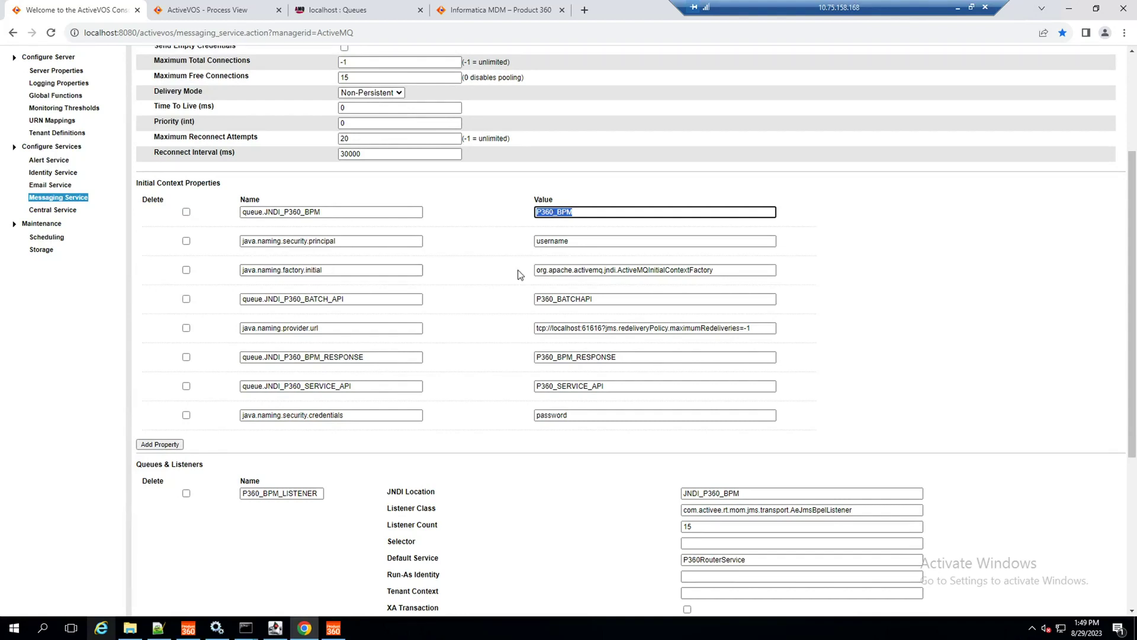
{"action": "left_click_drag", "start_coordinate": [602, 270], "coordinate": [574, 271]}
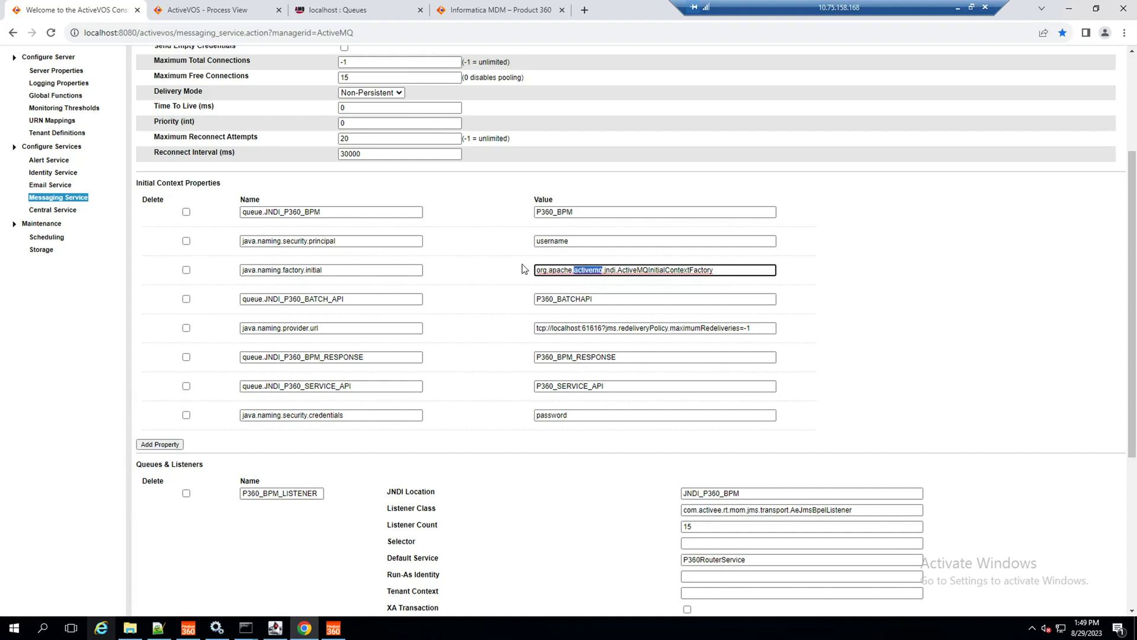
{"action": "double_click", "coordinate": [351, 303]}
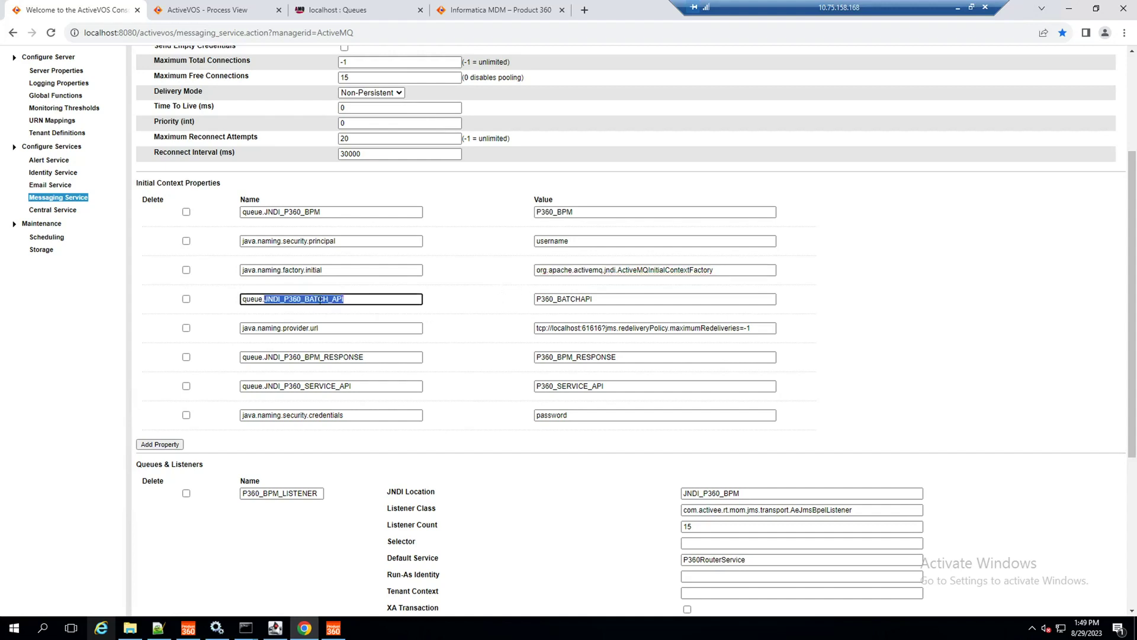
{"action": "double_click", "coordinate": [583, 299]}
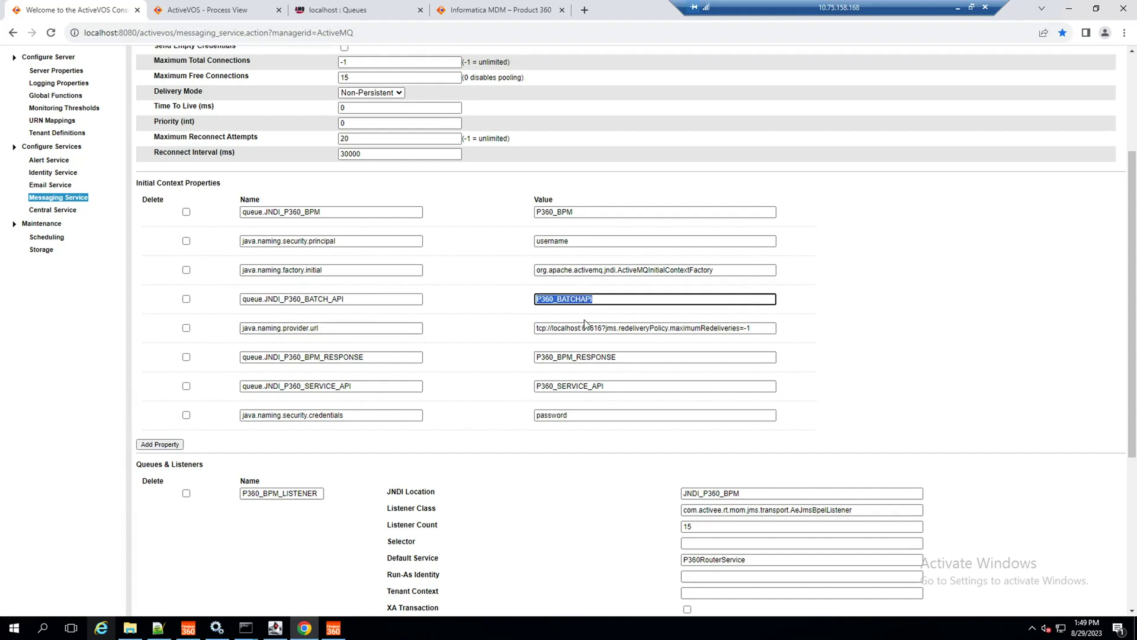
{"action": "left_click", "coordinate": [580, 326]}
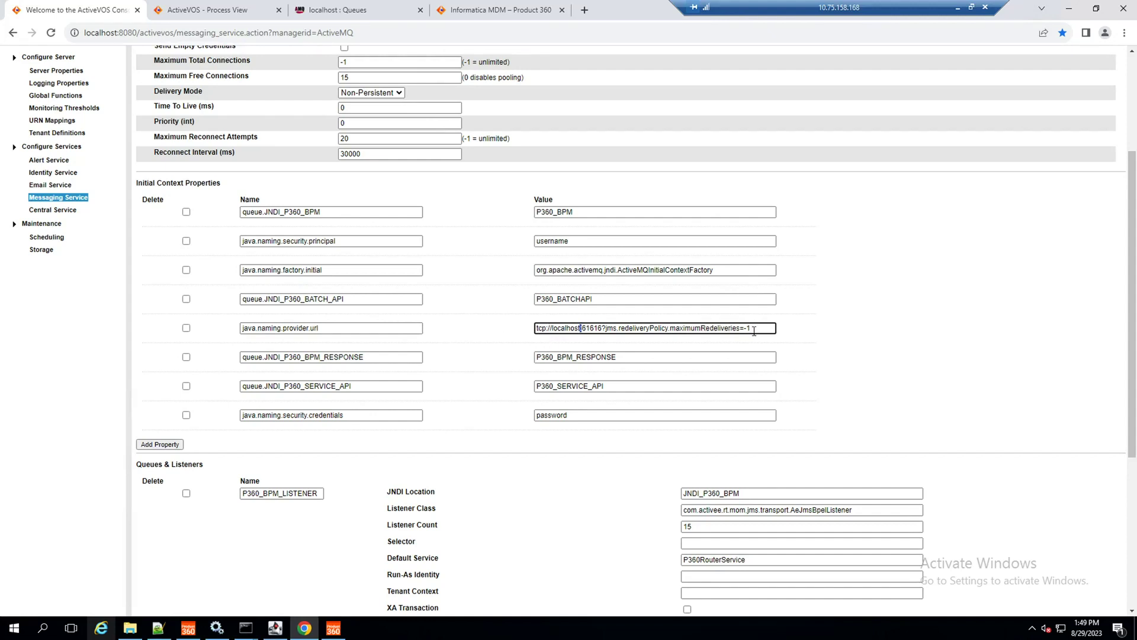
{"action": "left_click_drag", "start_coordinate": [754, 329], "coordinate": [464, 325]}
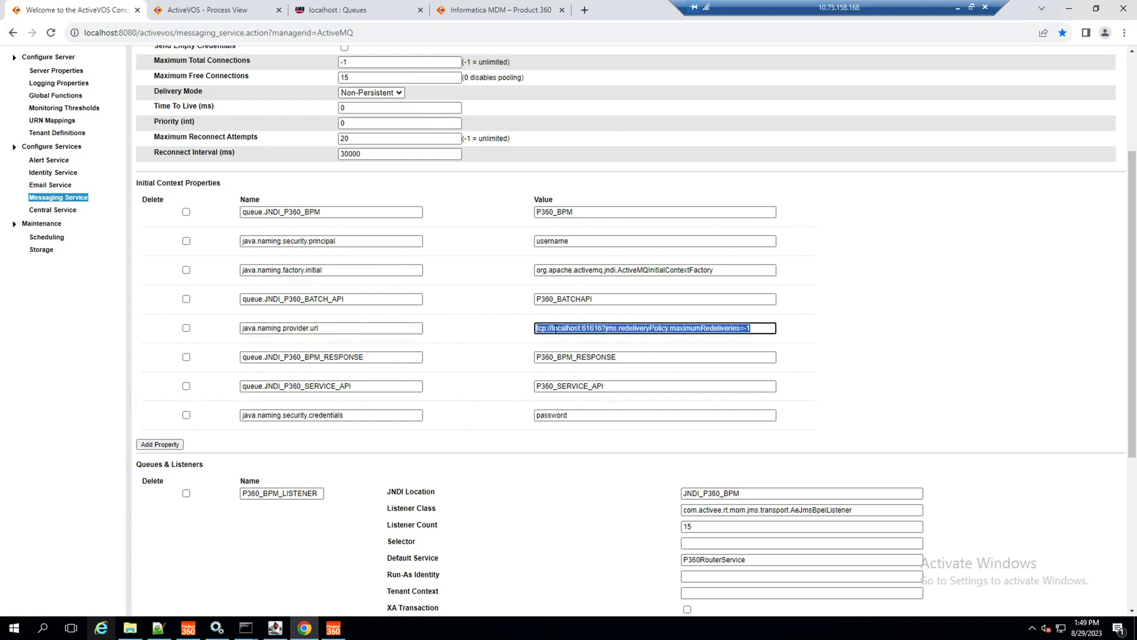
{"action": "double_click", "coordinate": [566, 324]}
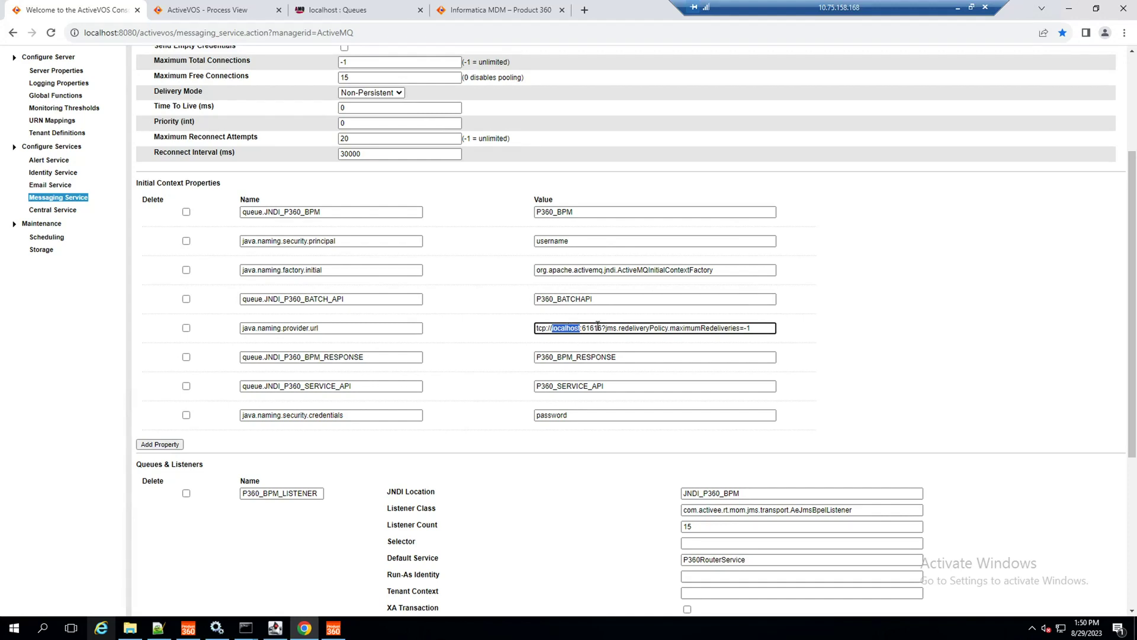
{"action": "left_click", "coordinate": [316, 355]}
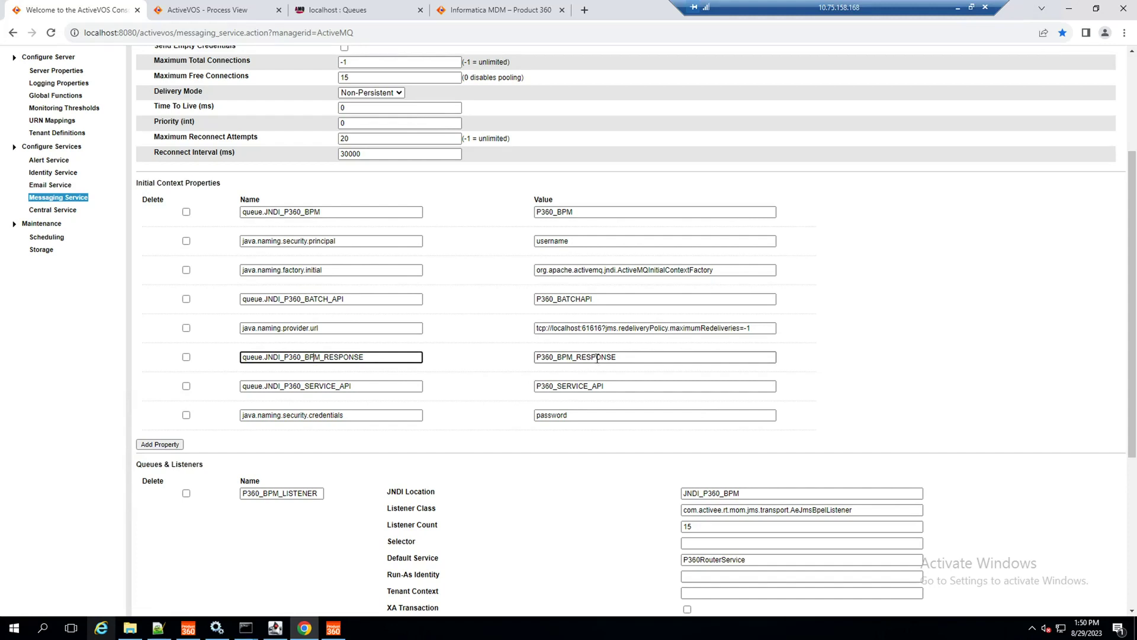
{"action": "double_click", "coordinate": [598, 357]}
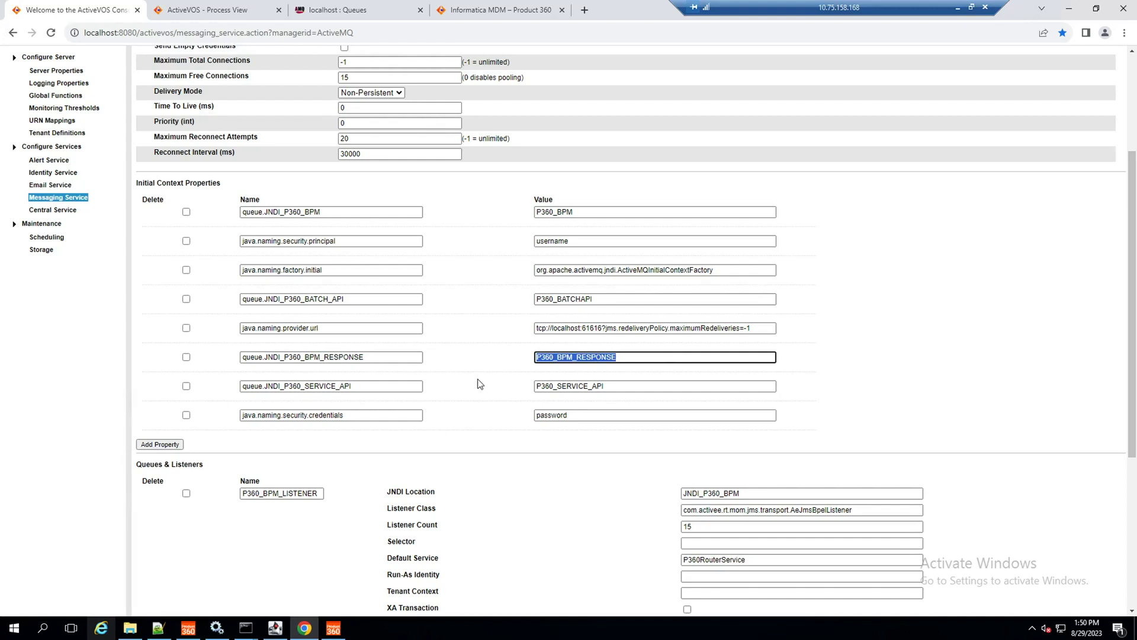
{"action": "double_click", "coordinate": [341, 386]}
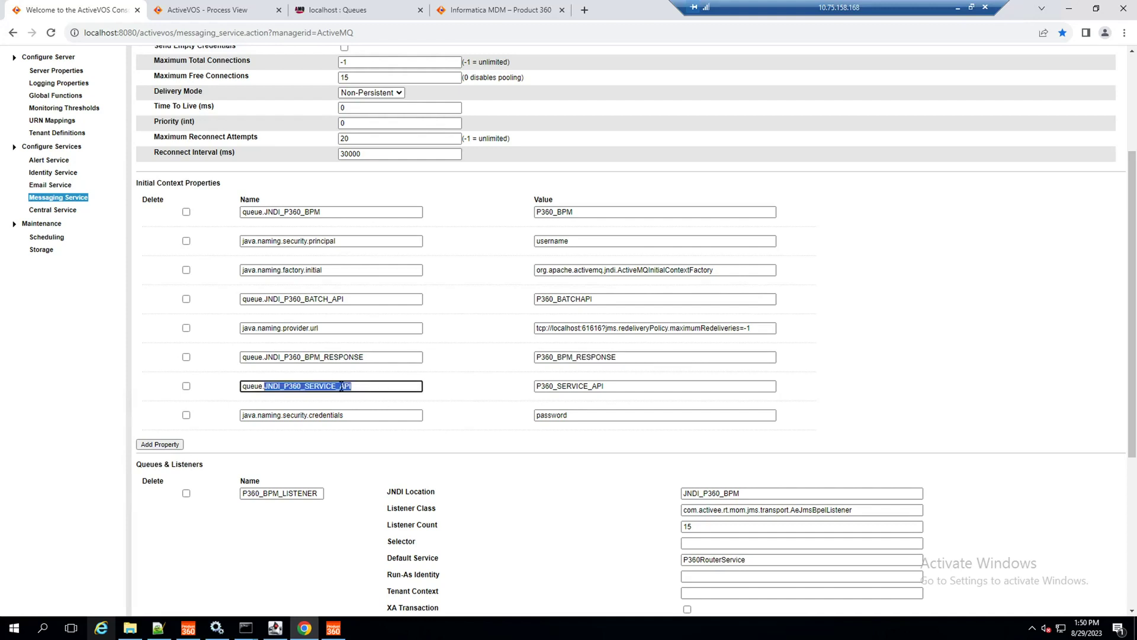
{"action": "double_click", "coordinate": [579, 386]}
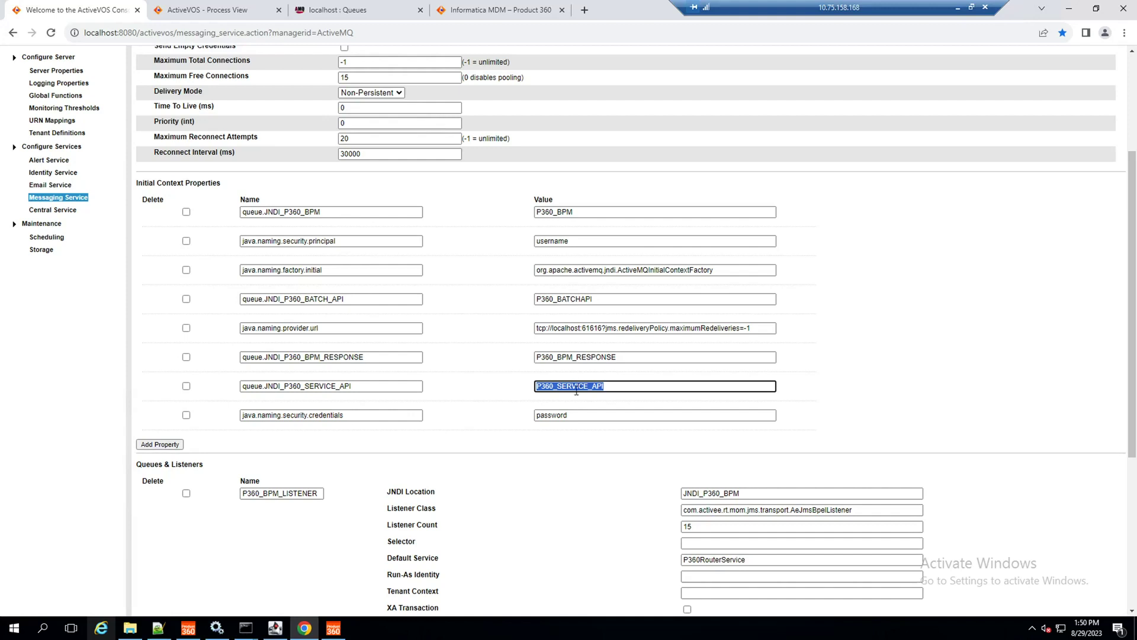
{"action": "double_click", "coordinate": [560, 415]}
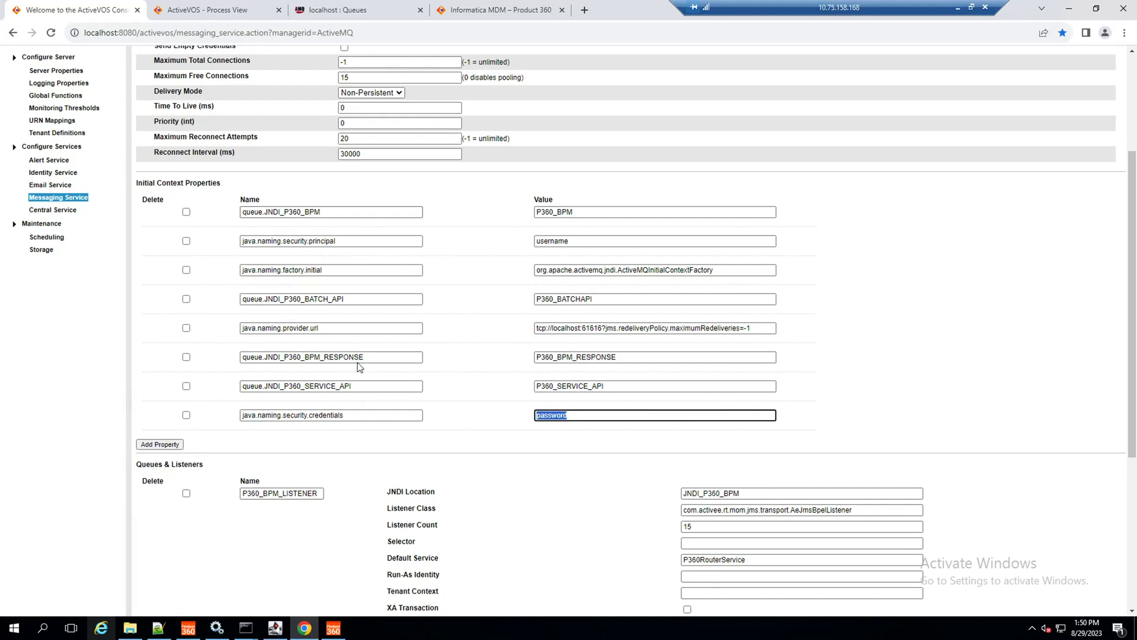
Step: Review the class names of the first and response queue listeners
{"action": "scroll", "coordinate": [429, 424], "scroll_direction": "up", "scroll_amount": 3}
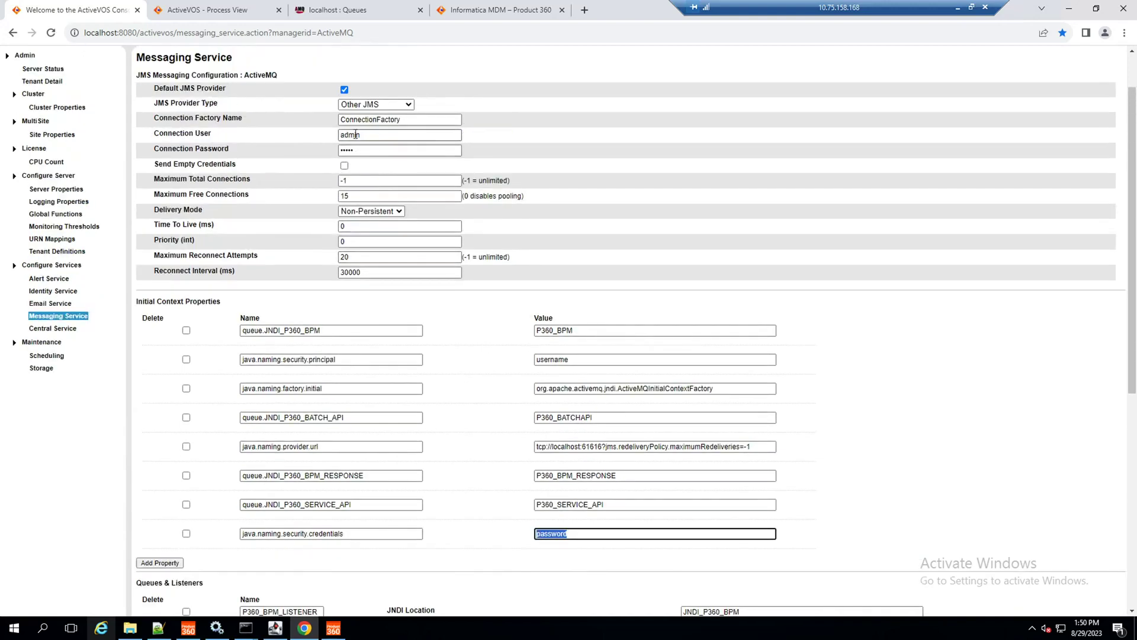
{"action": "scroll", "coordinate": [482, 296], "scroll_direction": "down", "scroll_amount": 5}
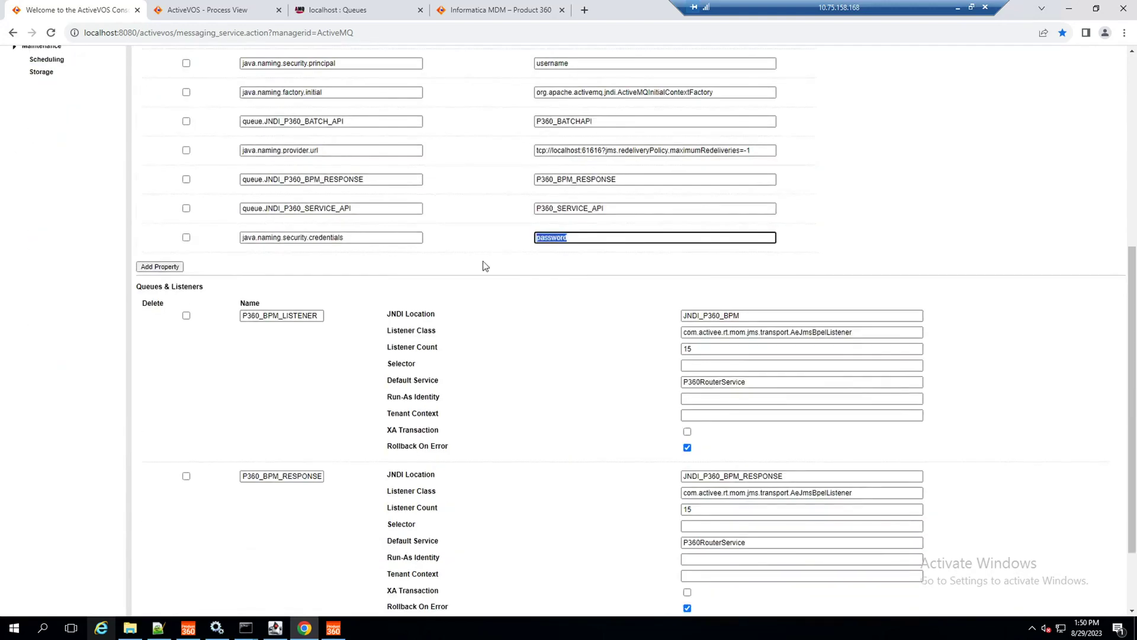
{"action": "scroll", "coordinate": [503, 336], "scroll_direction": "down", "scroll_amount": 2}
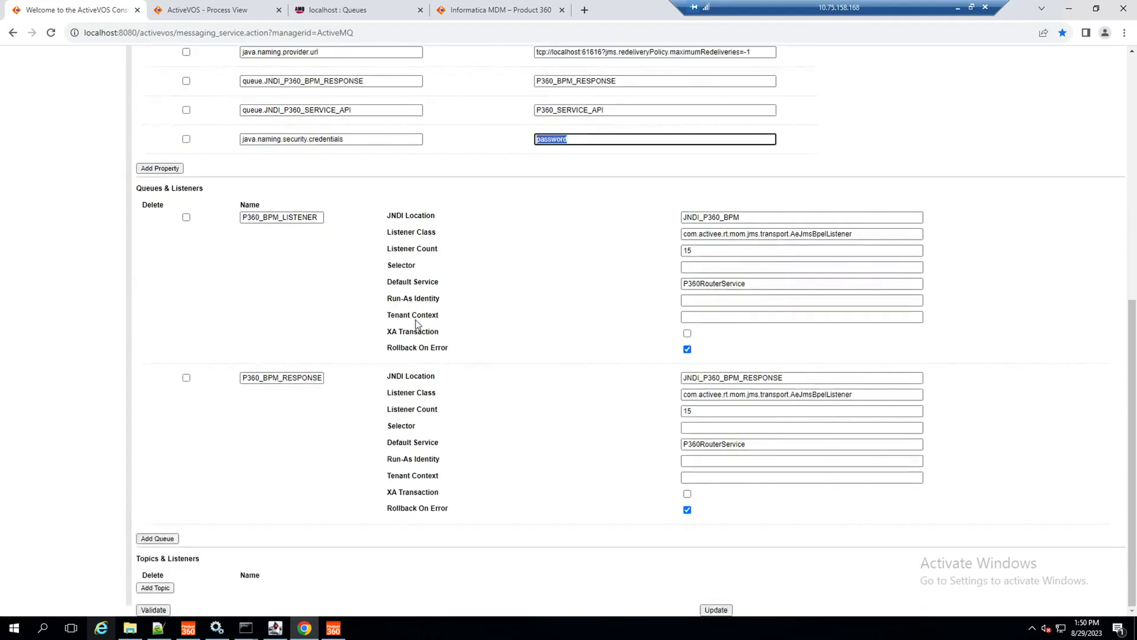
{"action": "double_click", "coordinate": [734, 396]}
{"action": "double_click", "coordinate": [712, 234]}
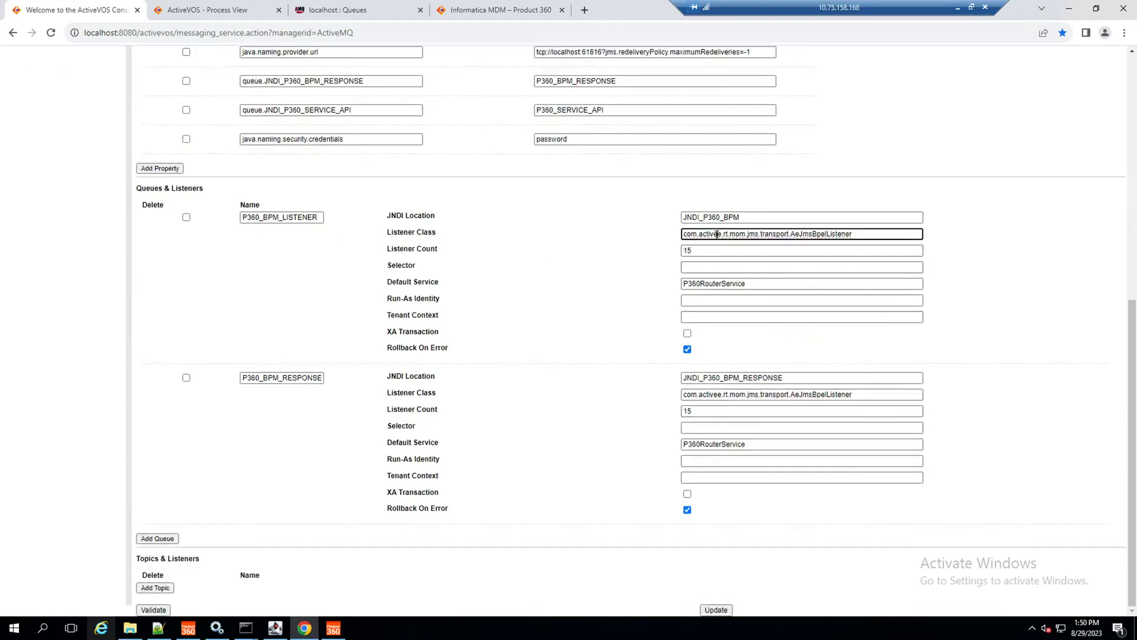
Step: Add a third queue listener, QueueListener2, then mark it for deletion
{"action": "left_click", "coordinate": [157, 537]}
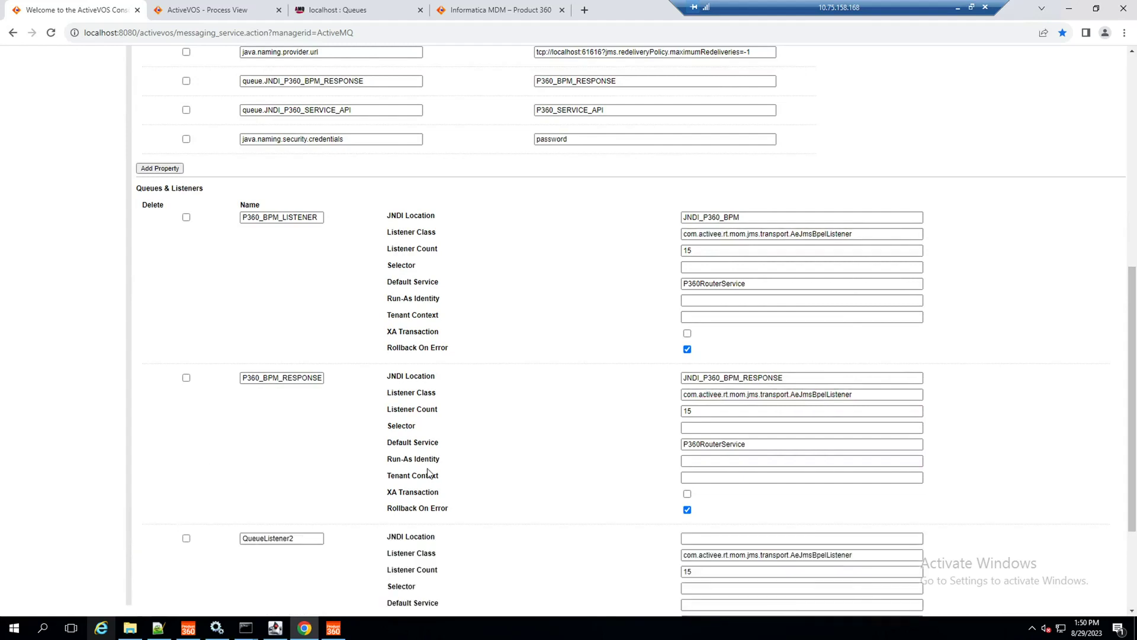
{"action": "scroll", "coordinate": [158, 540], "scroll_direction": "down", "scroll_amount": 2}
{"action": "left_click", "coordinate": [186, 419]}
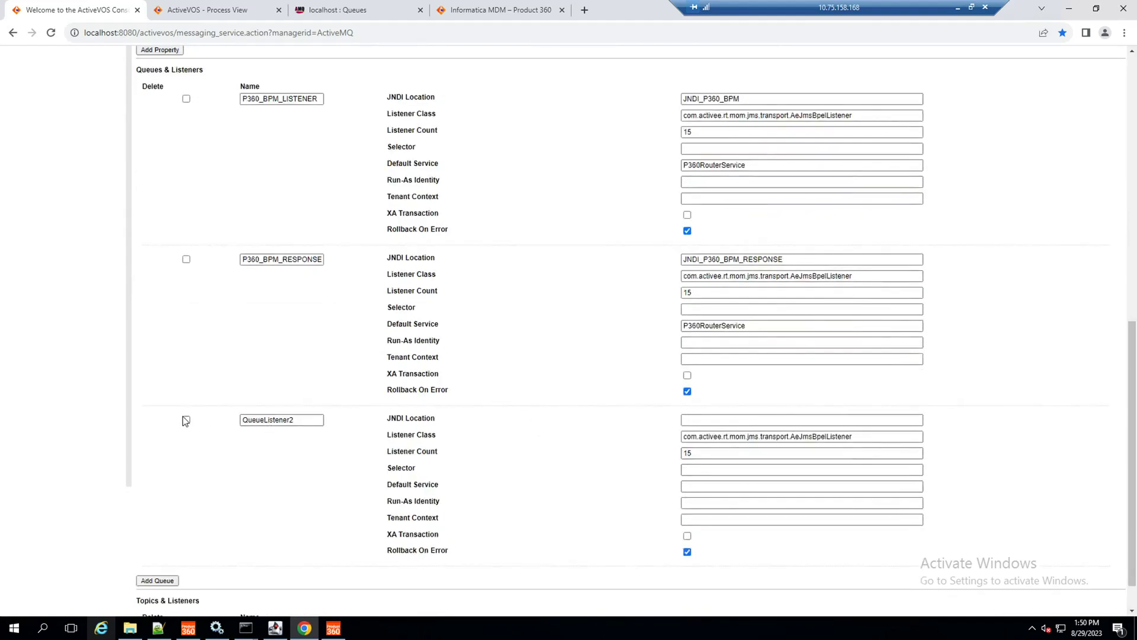
{"action": "scroll", "coordinate": [184, 418], "scroll_direction": "down", "scroll_amount": 1}
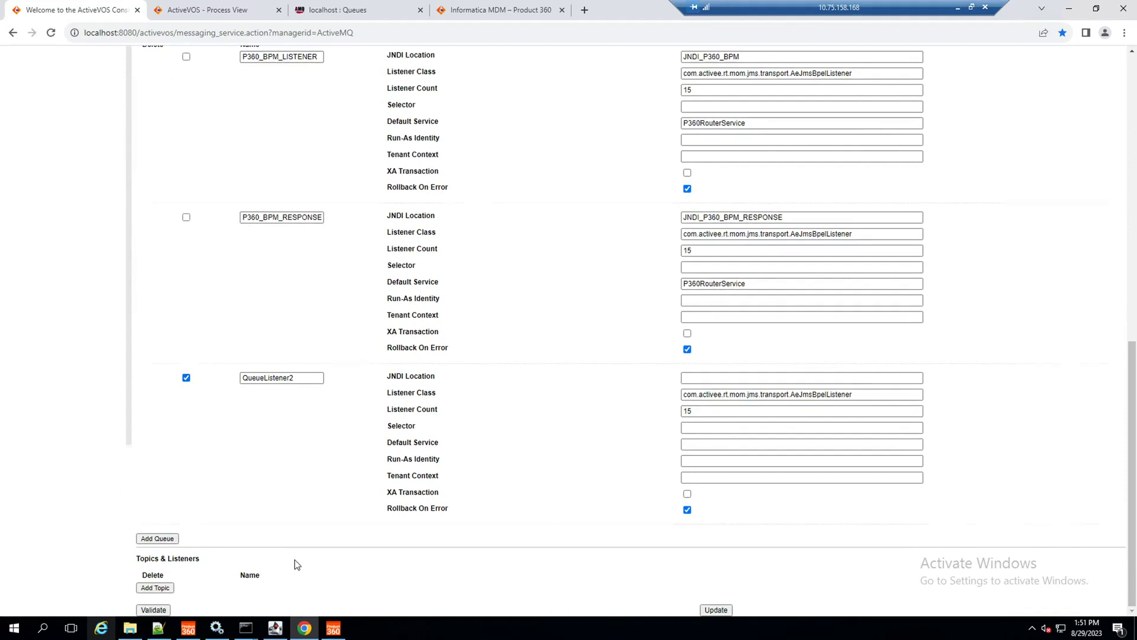
{"action": "scroll", "coordinate": [298, 564], "scroll_direction": "up", "scroll_amount": 2}
{"action": "scroll", "coordinate": [515, 401], "scroll_direction": "down", "scroll_amount": 2}
{"action": "scroll", "coordinate": [587, 496], "scroll_direction": "up", "scroll_amount": 2}
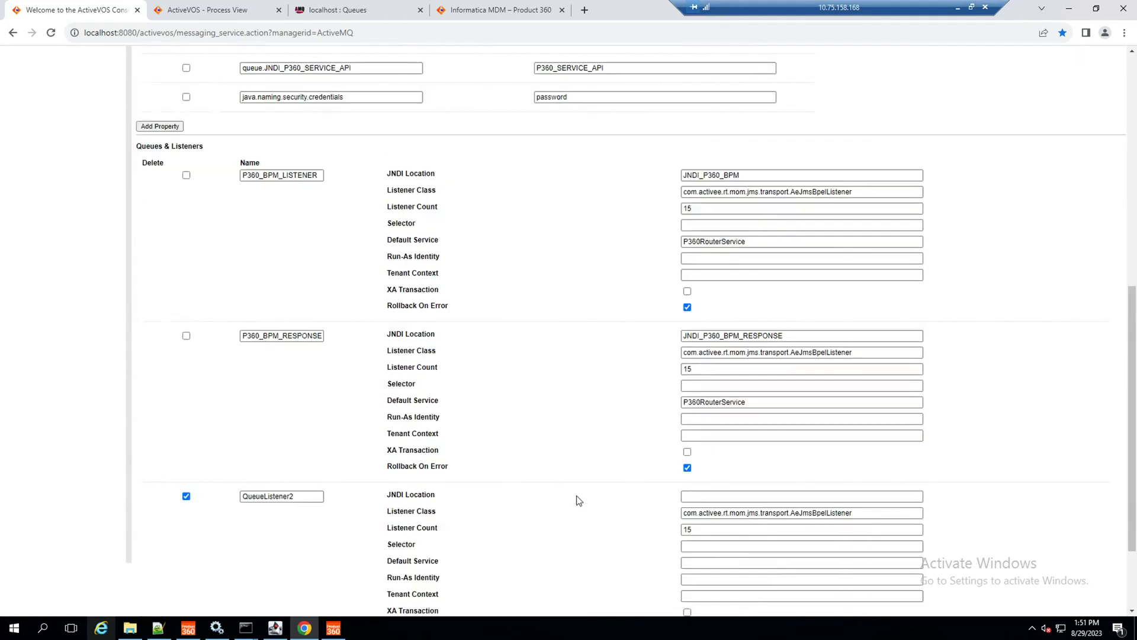
Step: Match the first listener's JNDI_P360_BPM location to the P360_BPM property value
{"action": "left_click", "coordinate": [736, 176]}
{"action": "double_click", "coordinate": [736, 175]}
{"action": "scroll", "coordinate": [599, 208], "scroll_direction": "up", "scroll_amount": 1}
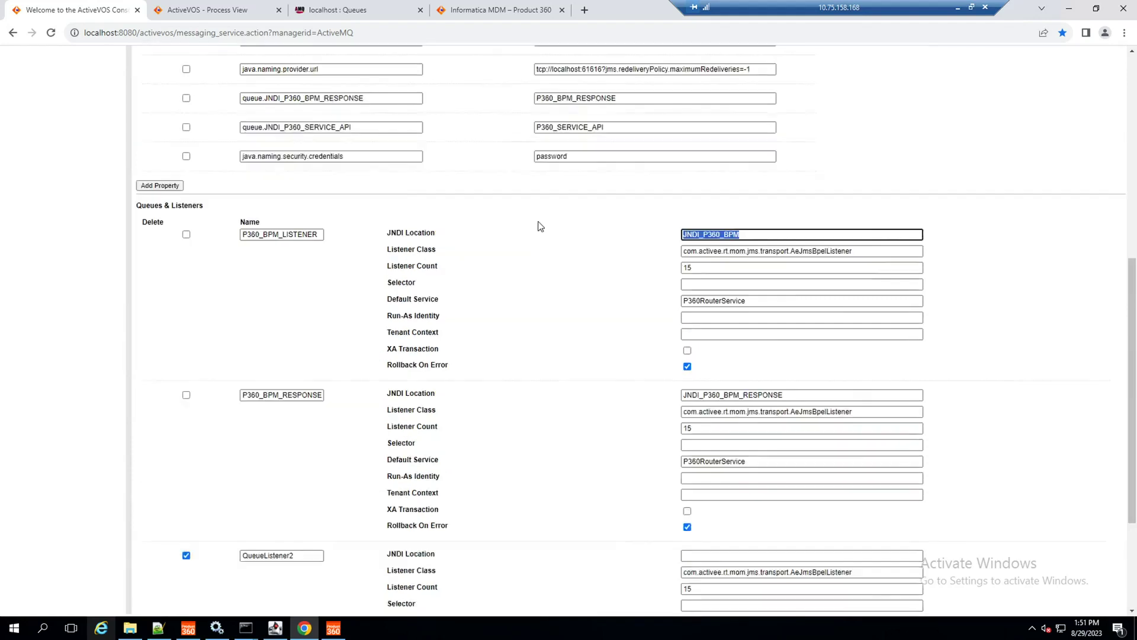
{"action": "double_click", "coordinate": [278, 234]}
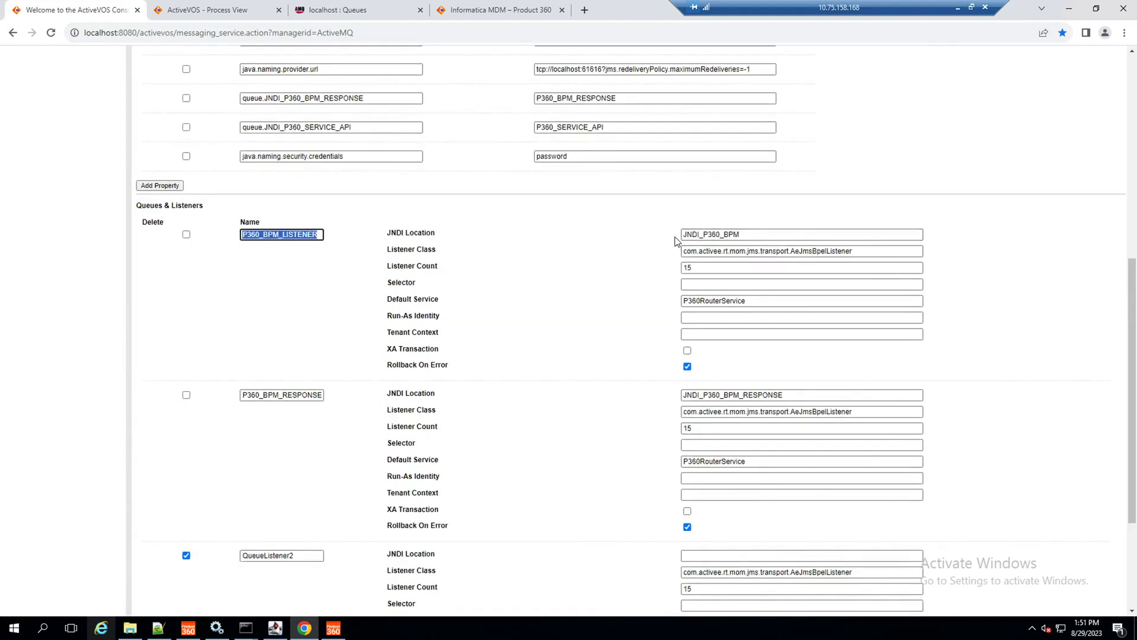
{"action": "double_click", "coordinate": [693, 235]}
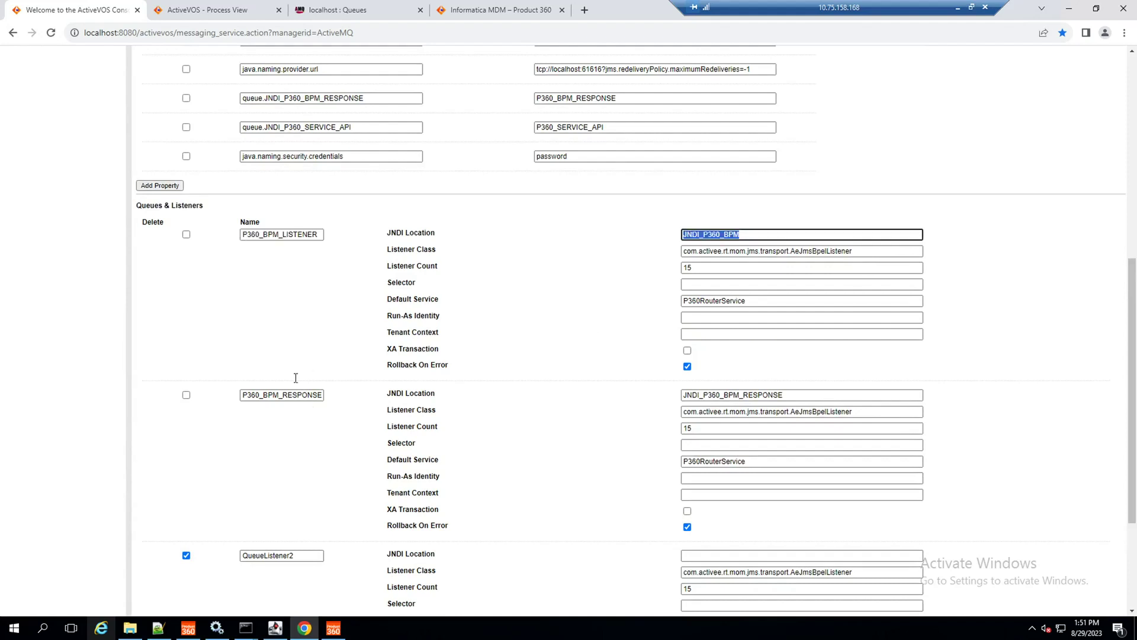
{"action": "scroll", "coordinate": [311, 366], "scroll_direction": "up", "scroll_amount": 2}
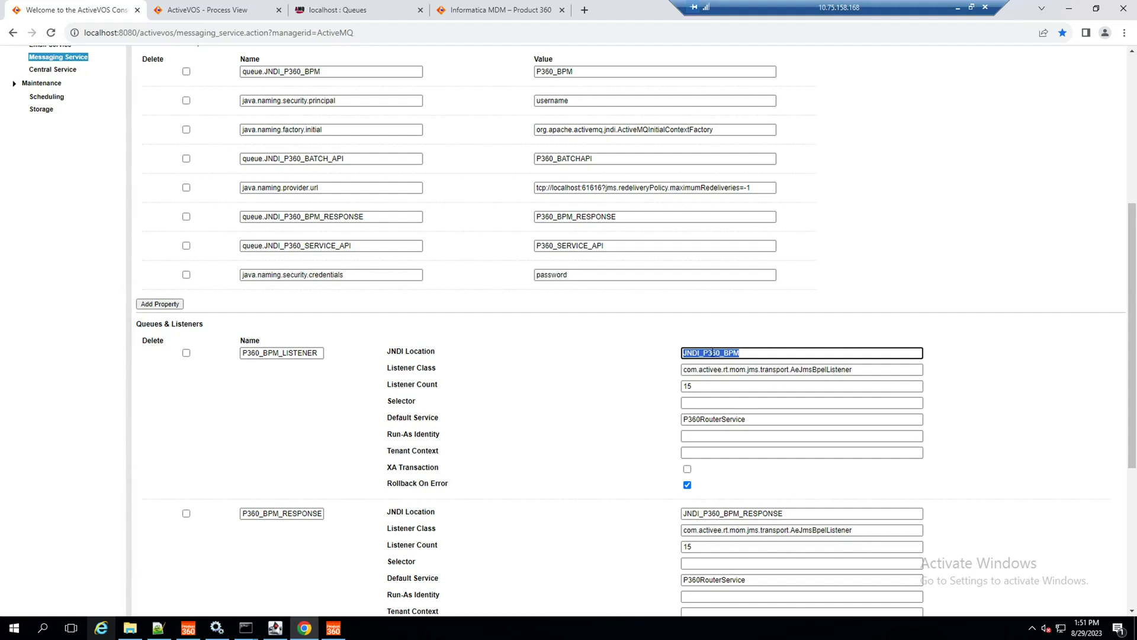
{"action": "scroll", "coordinate": [540, 387], "scroll_direction": "up", "scroll_amount": 2}
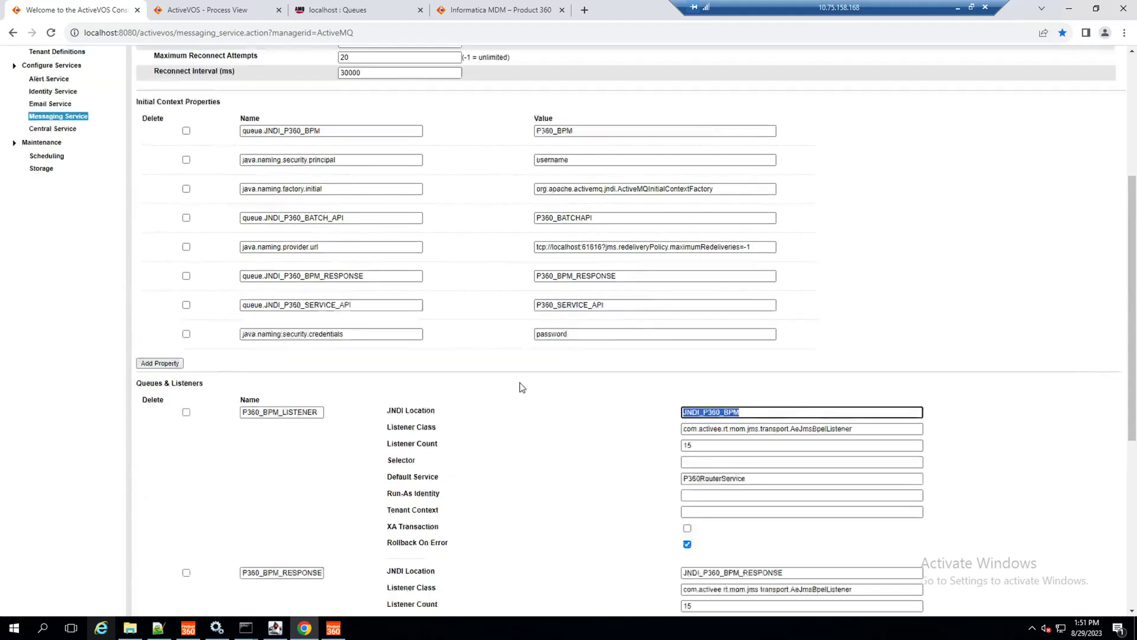
{"action": "double_click", "coordinate": [545, 190]}
Step: Match the response listener's JNDI location to the P360_BPM_RESPONSE property value
{"action": "scroll", "coordinate": [568, 500], "scroll_direction": "down", "scroll_amount": 4}
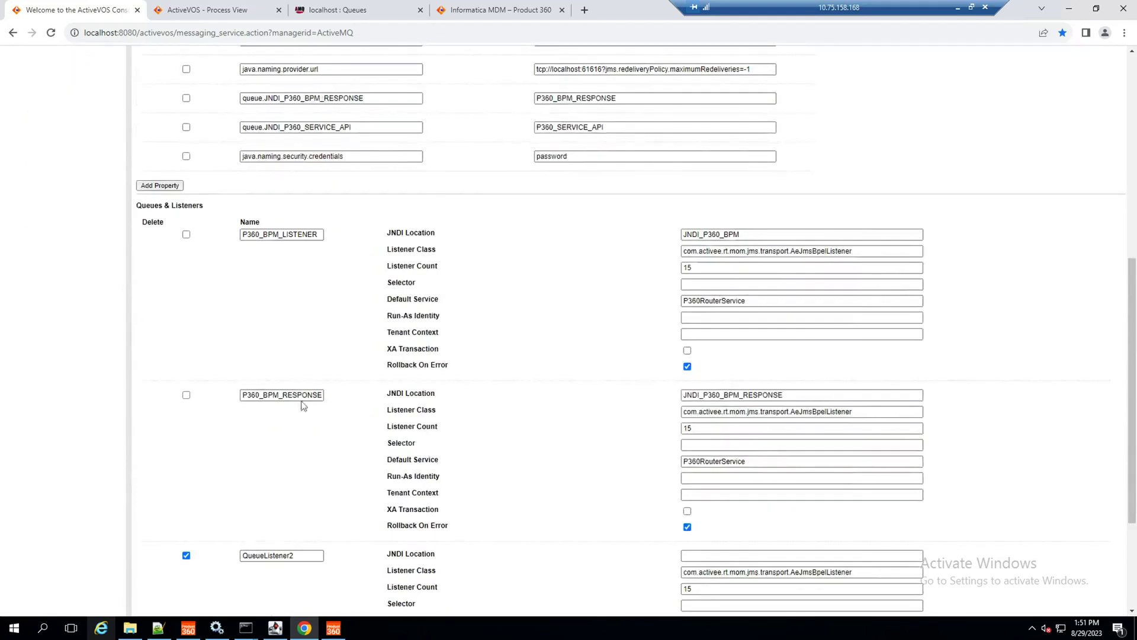
{"action": "left_click_drag", "start_coordinate": [889, 395], "coordinate": [524, 402]}
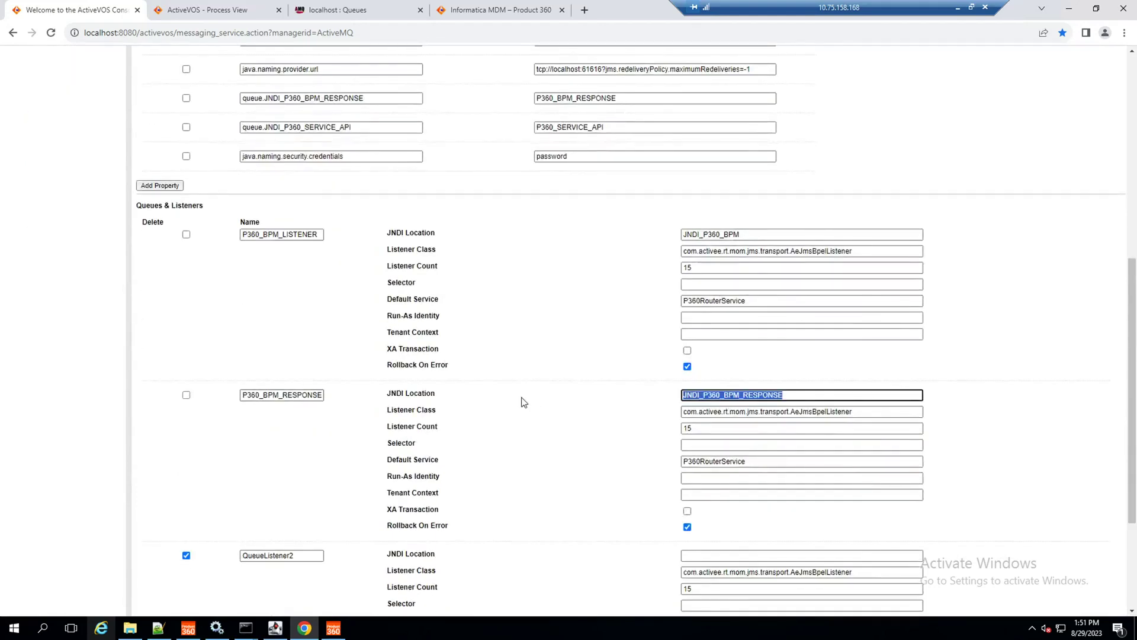
{"action": "scroll", "coordinate": [524, 402], "scroll_direction": "up", "scroll_amount": 3}
{"action": "double_click", "coordinate": [572, 276]}
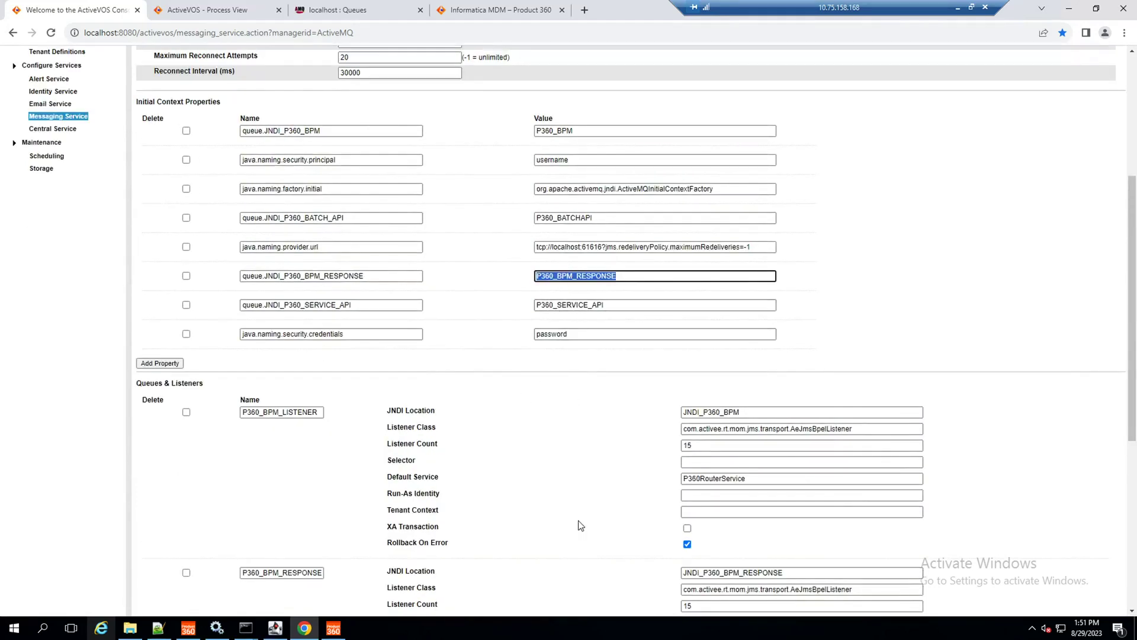
{"action": "scroll", "coordinate": [580, 526], "scroll_direction": "down", "scroll_amount": 3}
{"action": "scroll", "coordinate": [580, 525], "scroll_direction": "down", "scroll_amount": 3}
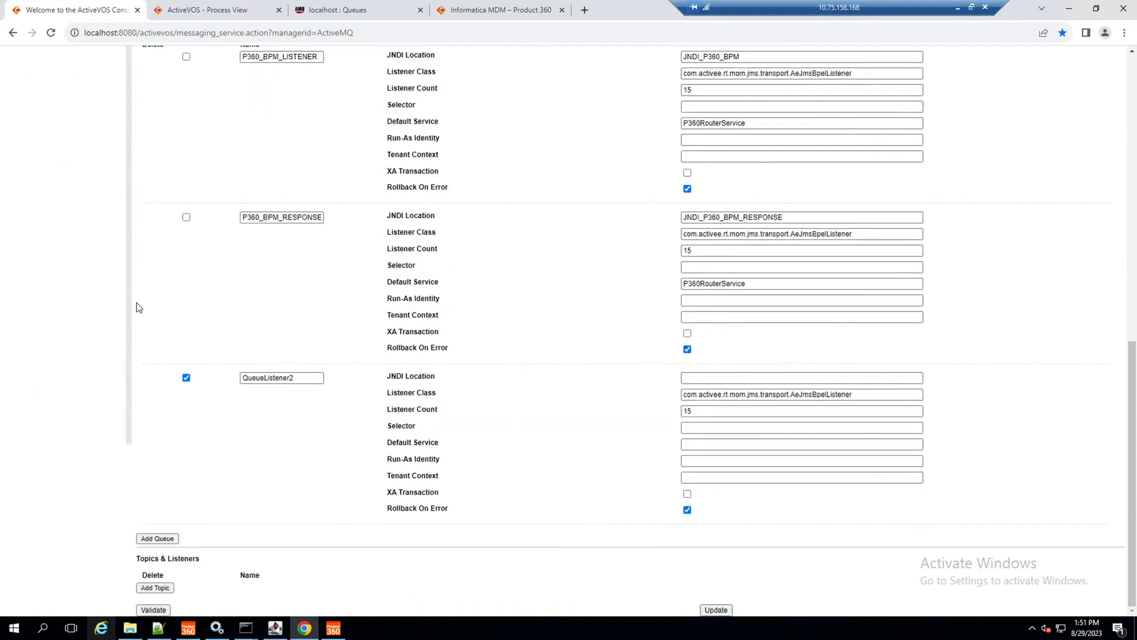
Step: Save the messaging configuration without QueueListener2 and return to the HOME page
{"action": "left_click", "coordinate": [716, 610]}
{"action": "scroll", "coordinate": [506, 515], "scroll_direction": "down", "scroll_amount": 8}
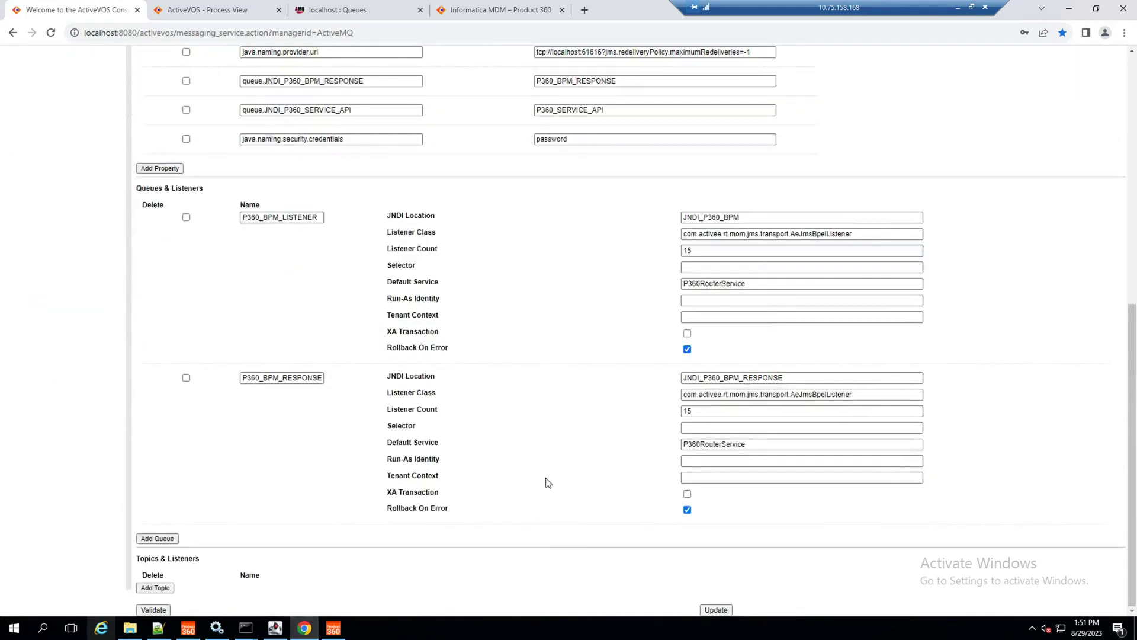
{"action": "scroll", "coordinate": [507, 474], "scroll_direction": "up", "scroll_amount": 10}
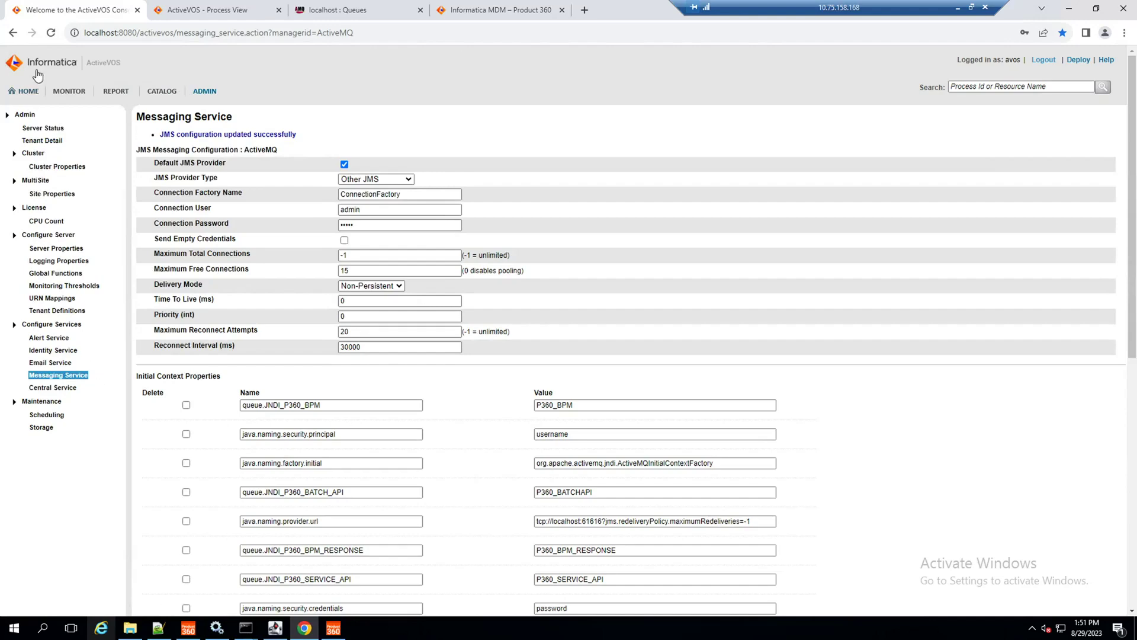
{"action": "left_click", "coordinate": [23, 91]}
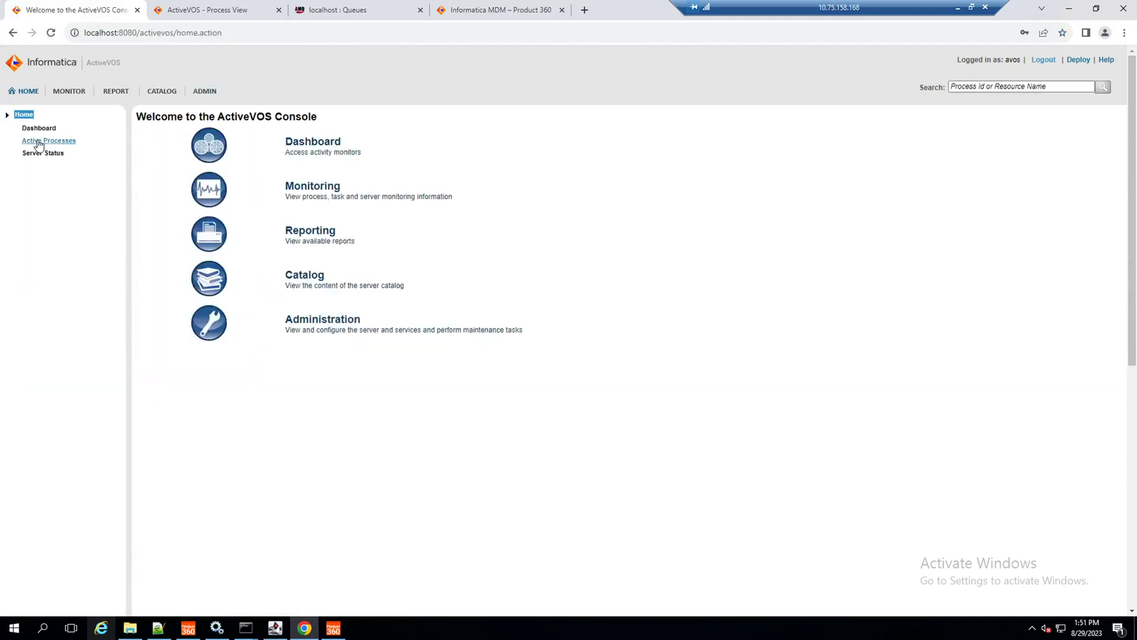
{"action": "left_click", "coordinate": [38, 143]}
Step: Check Workflow 01's trigger configuration in Product 360, then return to ActiveVOS Active Processes
{"action": "left_click", "coordinate": [333, 628]}
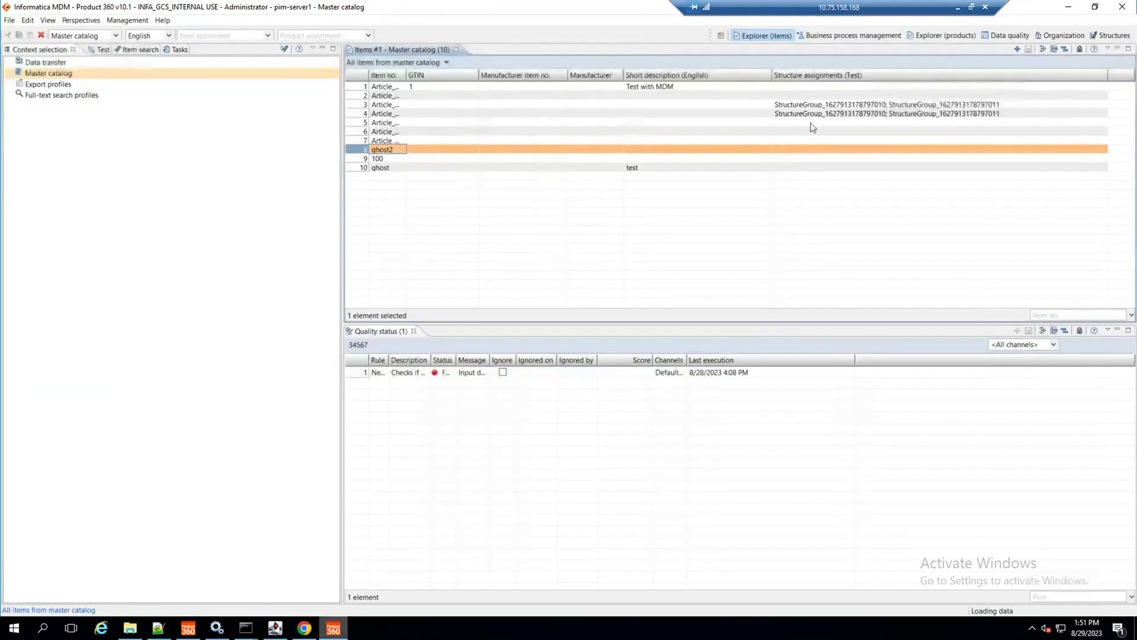
{"action": "left_click", "coordinate": [850, 36]}
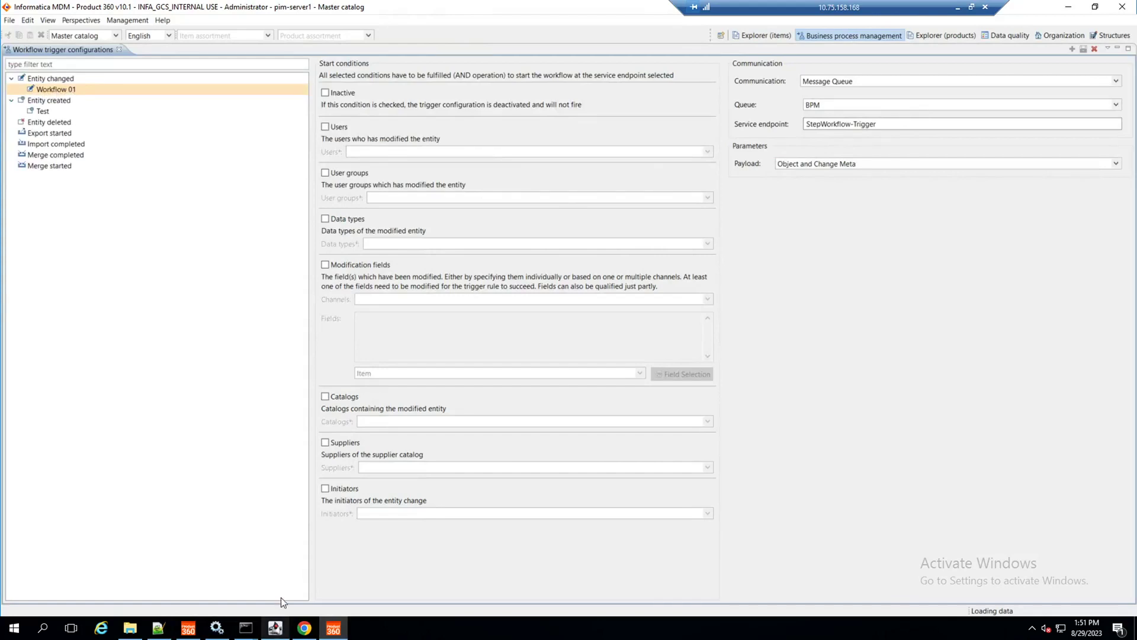
{"action": "left_click", "coordinate": [189, 629]}
{"action": "left_click", "coordinate": [198, 629]}
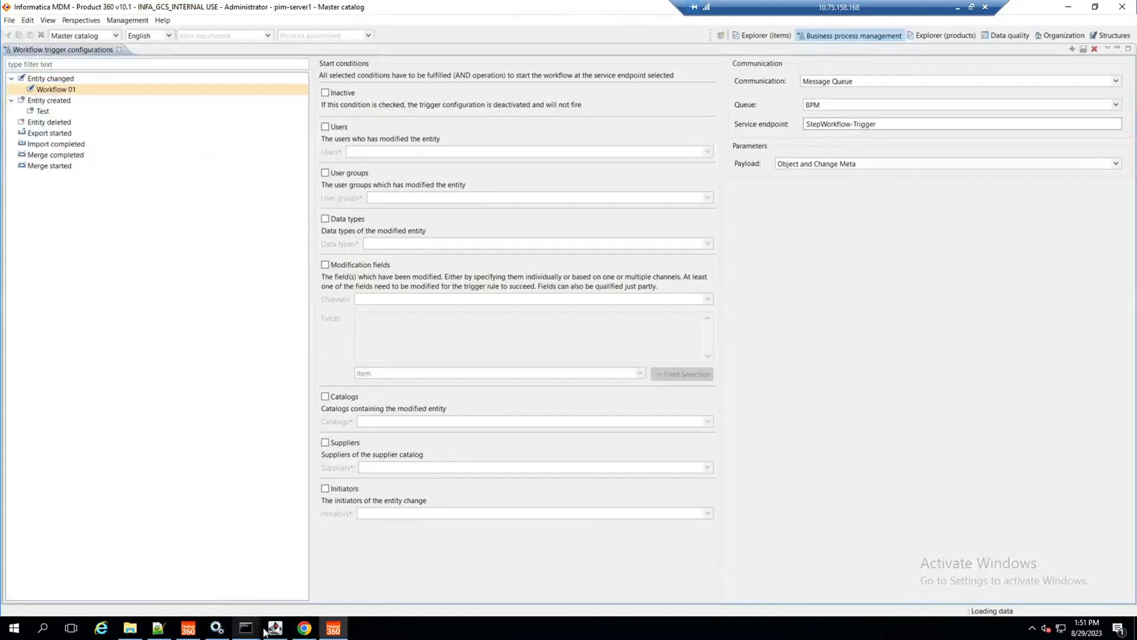
{"action": "left_click", "coordinate": [304, 627]}
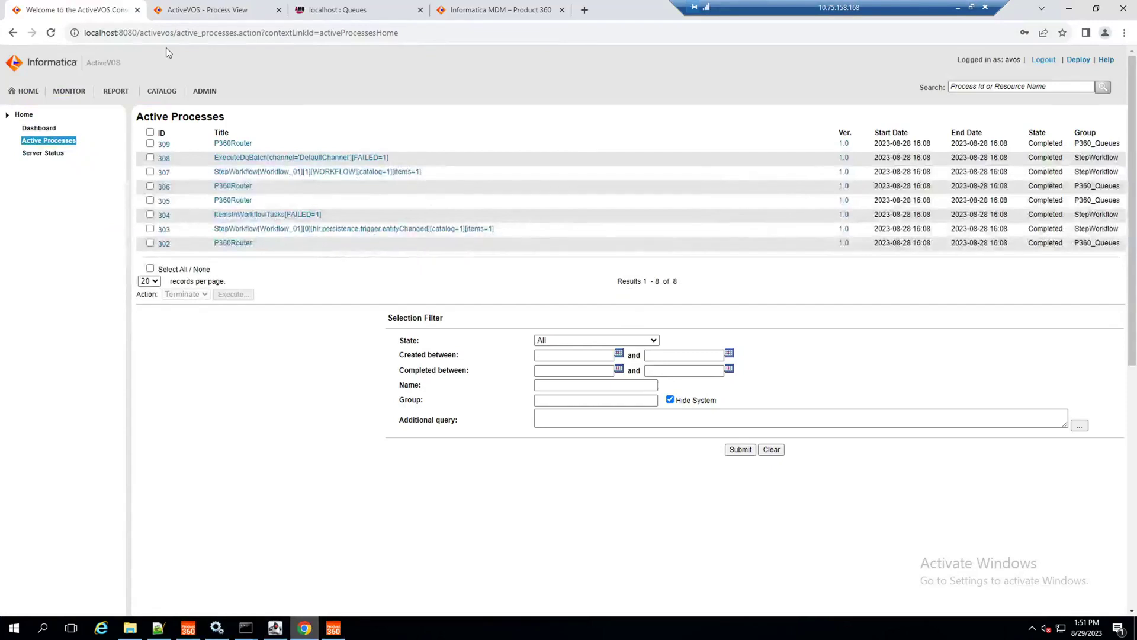
Step: Open Workflow_01.xml in the project:/StepWorkflow contribution, then bring Notepad++ forward
{"action": "left_click", "coordinate": [209, 91]}
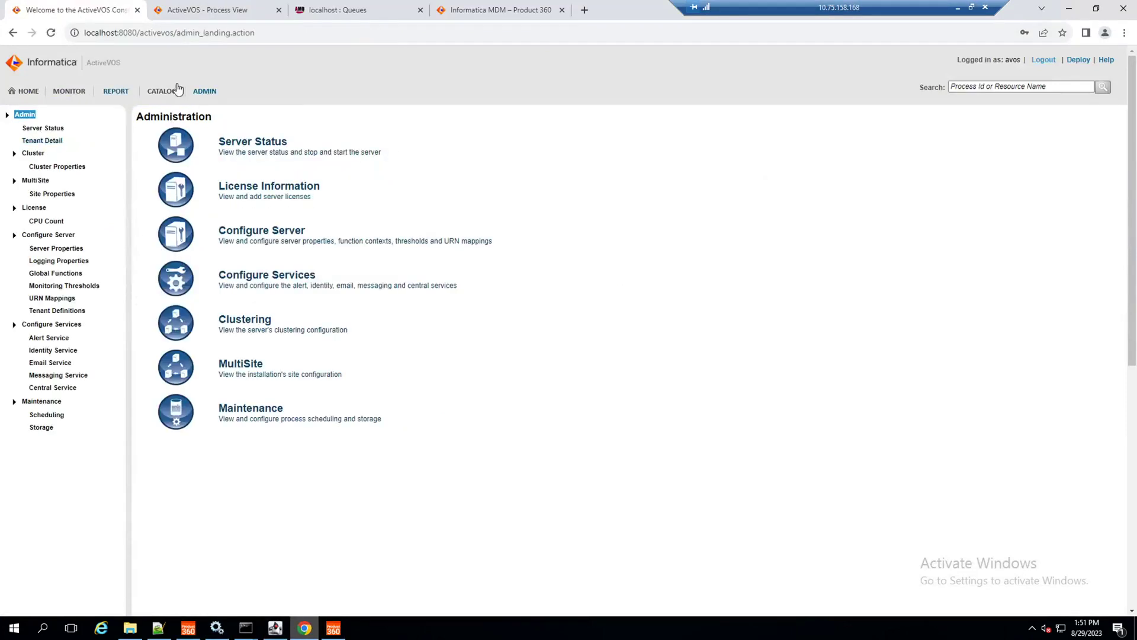
{"action": "left_click", "coordinate": [162, 91]}
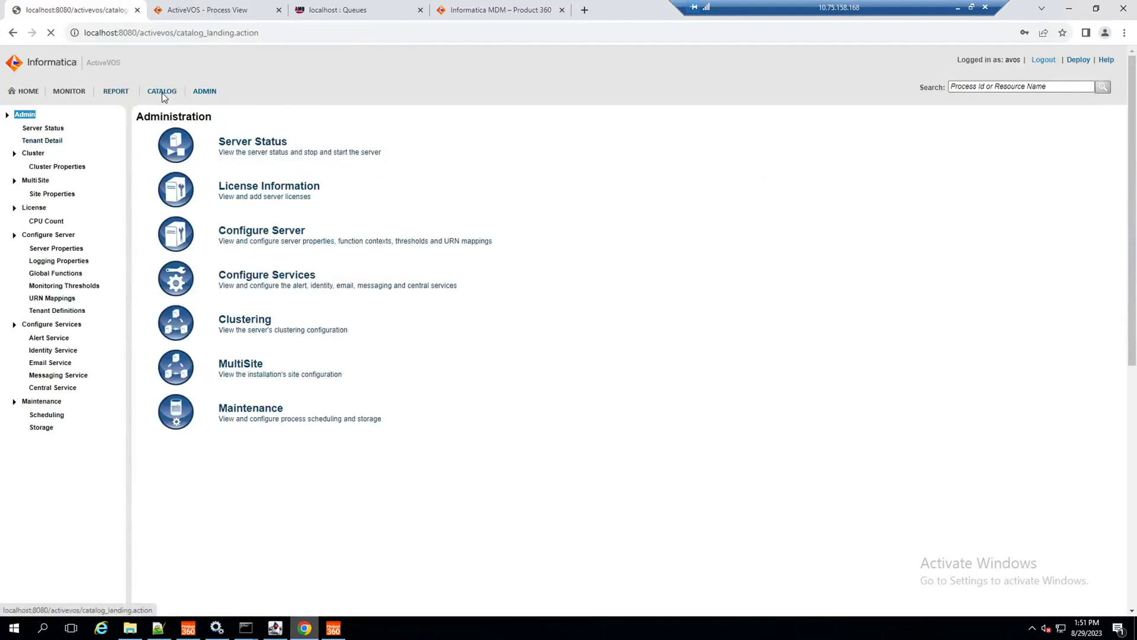
{"action": "left_click", "coordinate": [56, 129]}
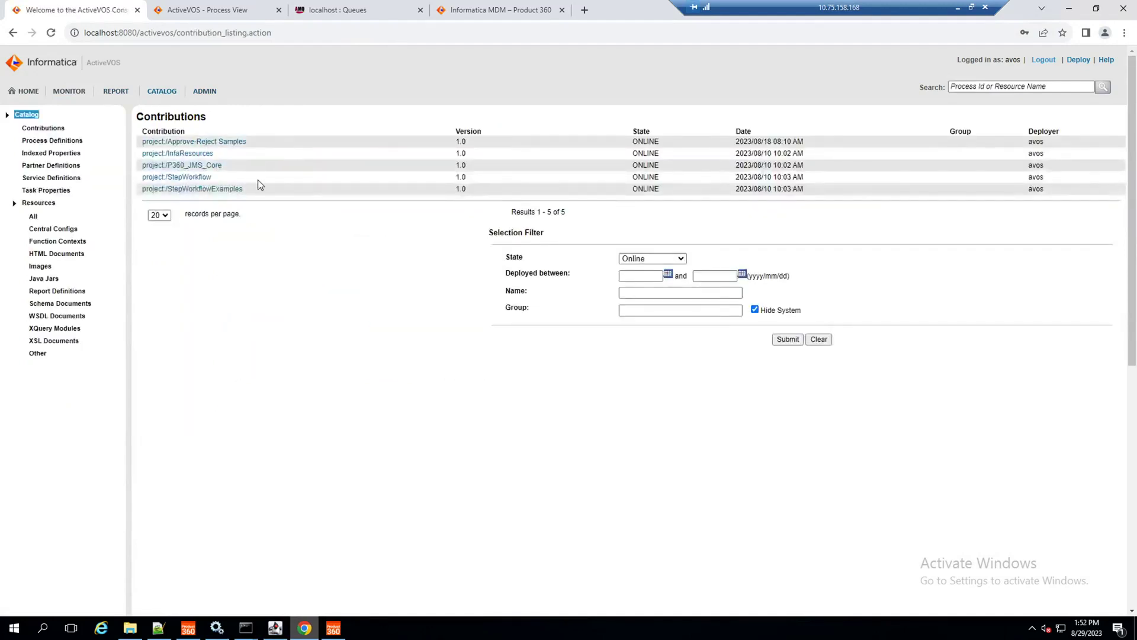
{"action": "left_click", "coordinate": [186, 178]}
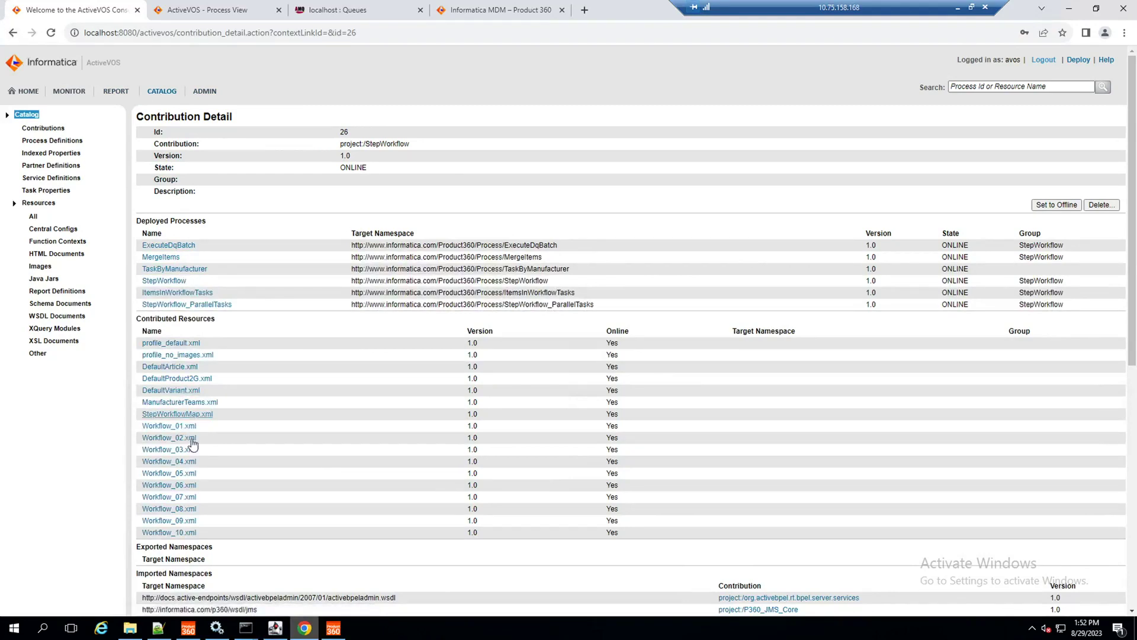
{"action": "left_click", "coordinate": [190, 427]}
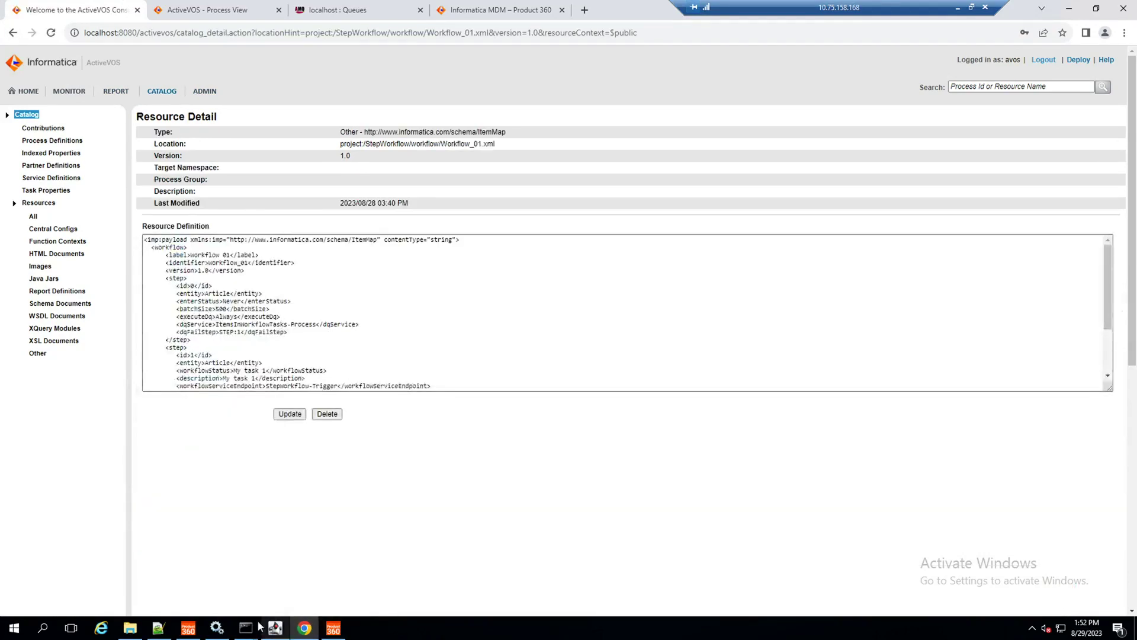
{"action": "left_click", "coordinate": [159, 629]}
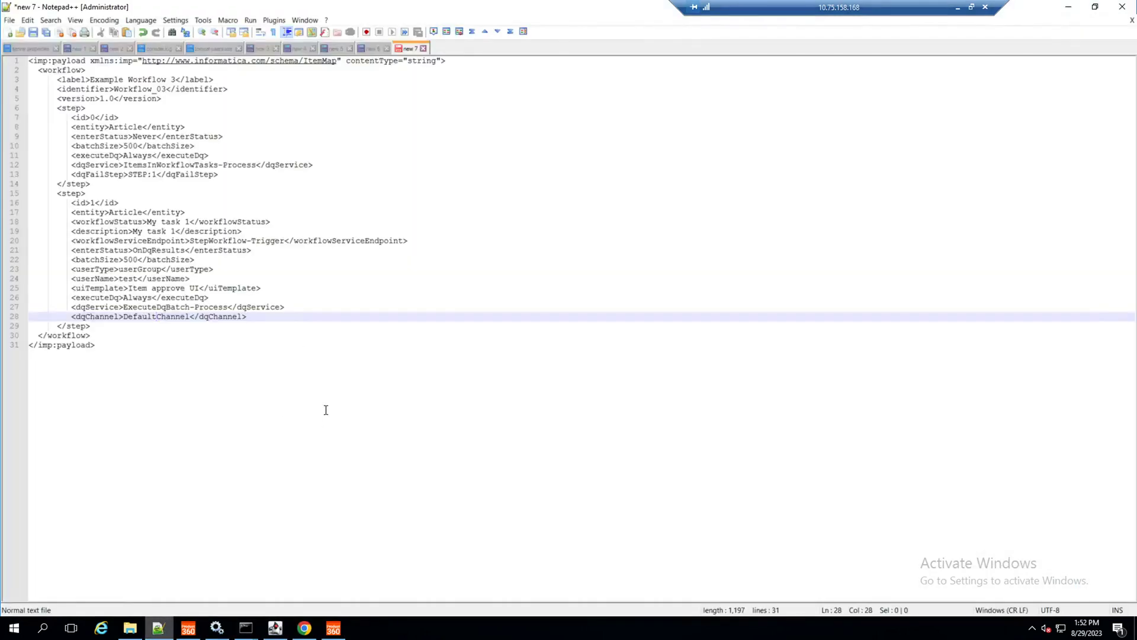
Step: Reopen Example_03.xml from project:/StepWorkflowExamples and compare its XML with the Notepad++ copy
{"action": "left_click", "coordinate": [1068, 7]}
{"action": "left_click", "coordinate": [157, 92]}
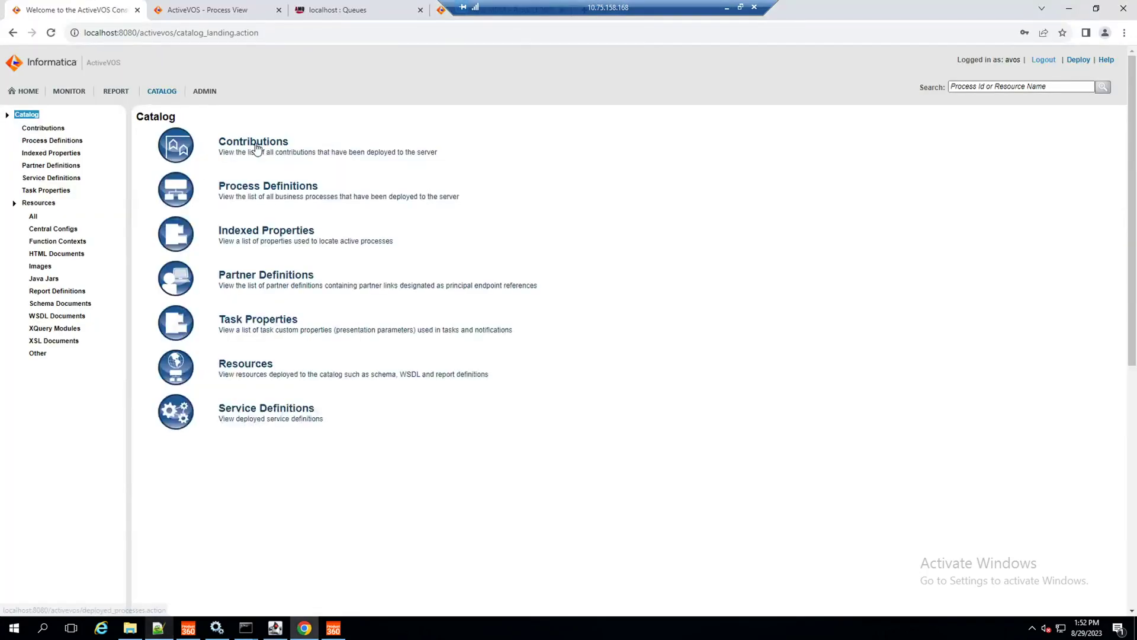
{"action": "left_click", "coordinate": [261, 145]}
{"action": "left_click", "coordinate": [222, 190]}
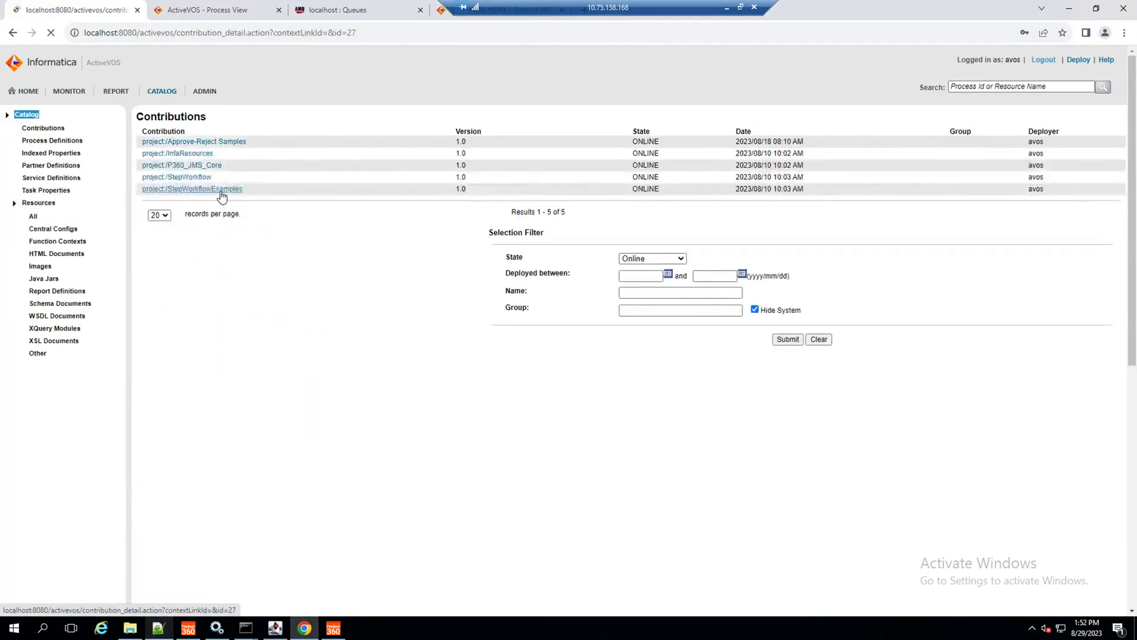
{"action": "left_click", "coordinate": [186, 333]}
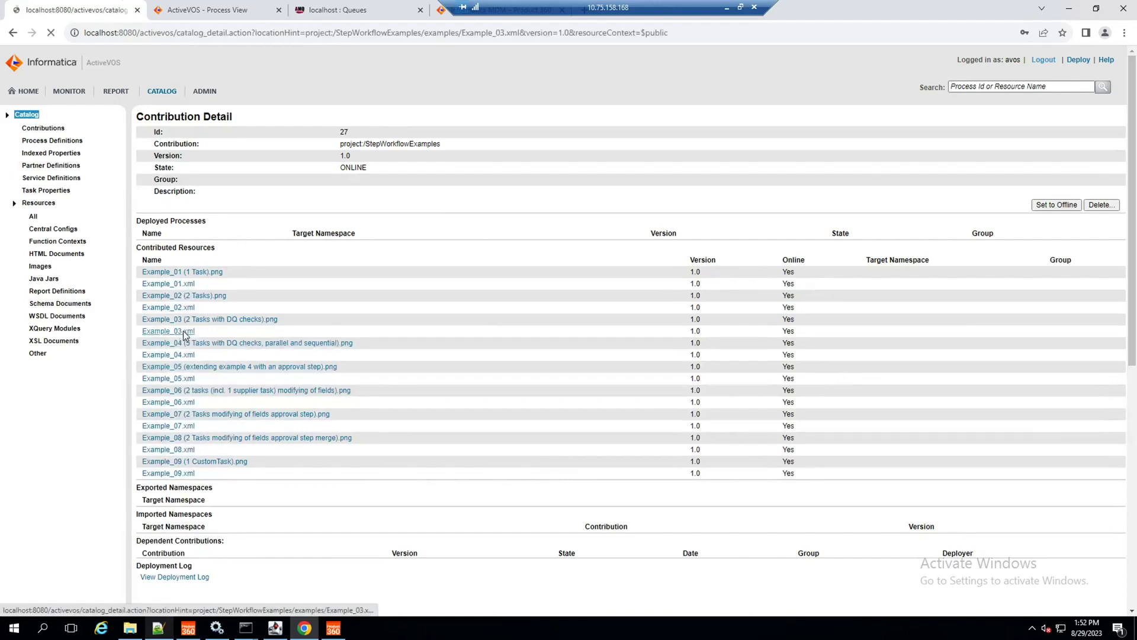
{"action": "left_click", "coordinate": [385, 330]}
{"action": "scroll", "coordinate": [385, 330], "scroll_direction": "down", "scroll_amount": 5}
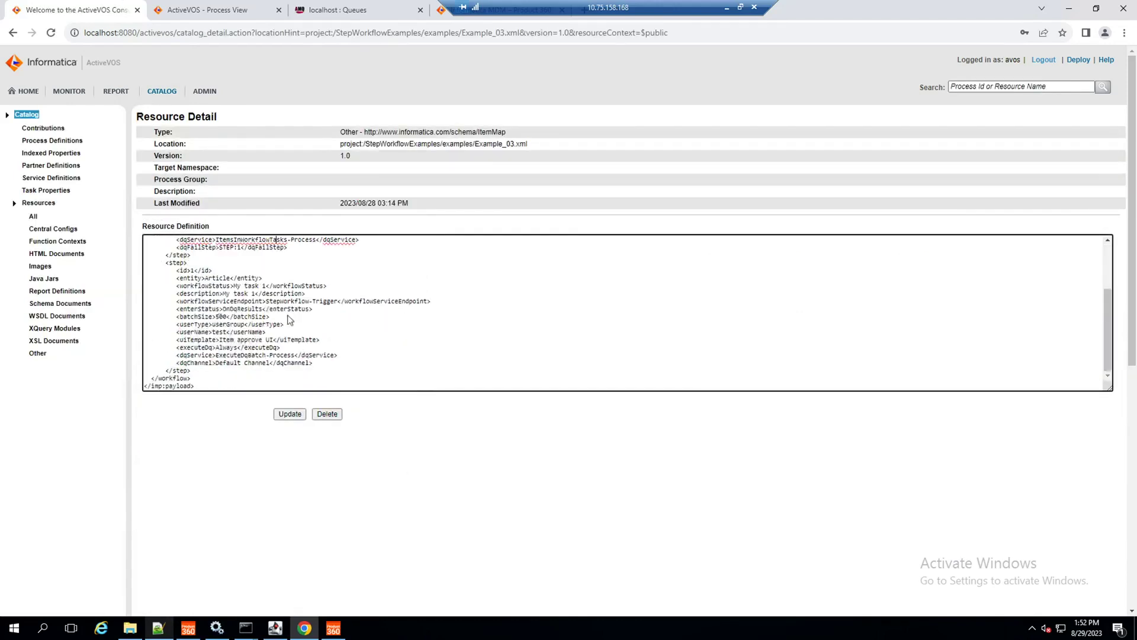
{"action": "scroll", "coordinate": [264, 360], "scroll_direction": "up", "scroll_amount": 1}
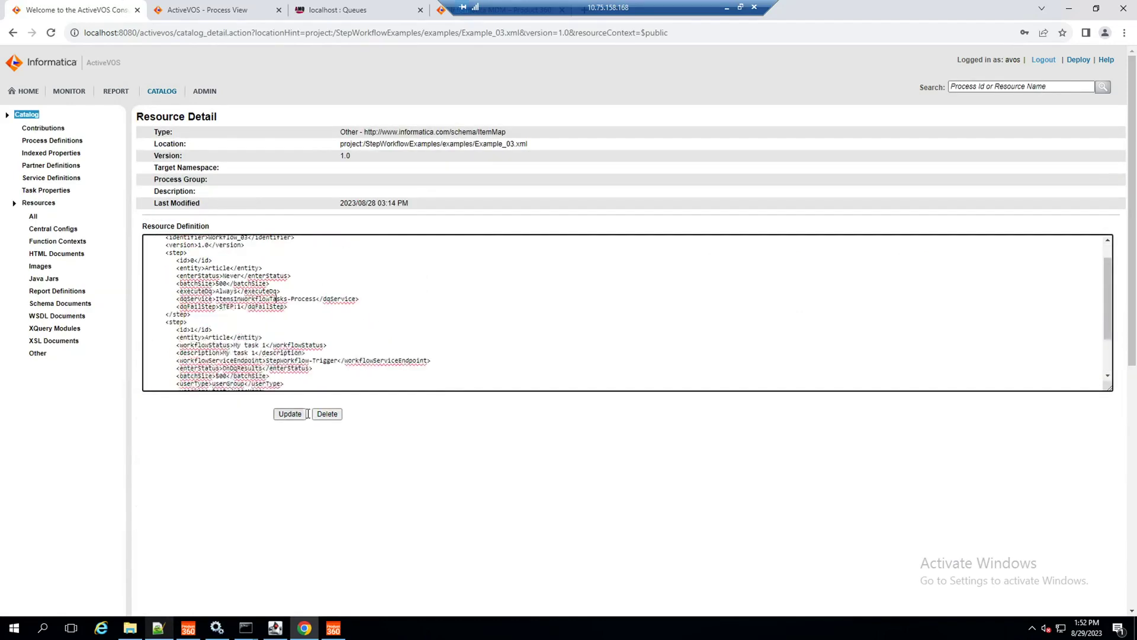
{"action": "scroll", "coordinate": [232, 335], "scroll_direction": "down", "scroll_amount": 1}
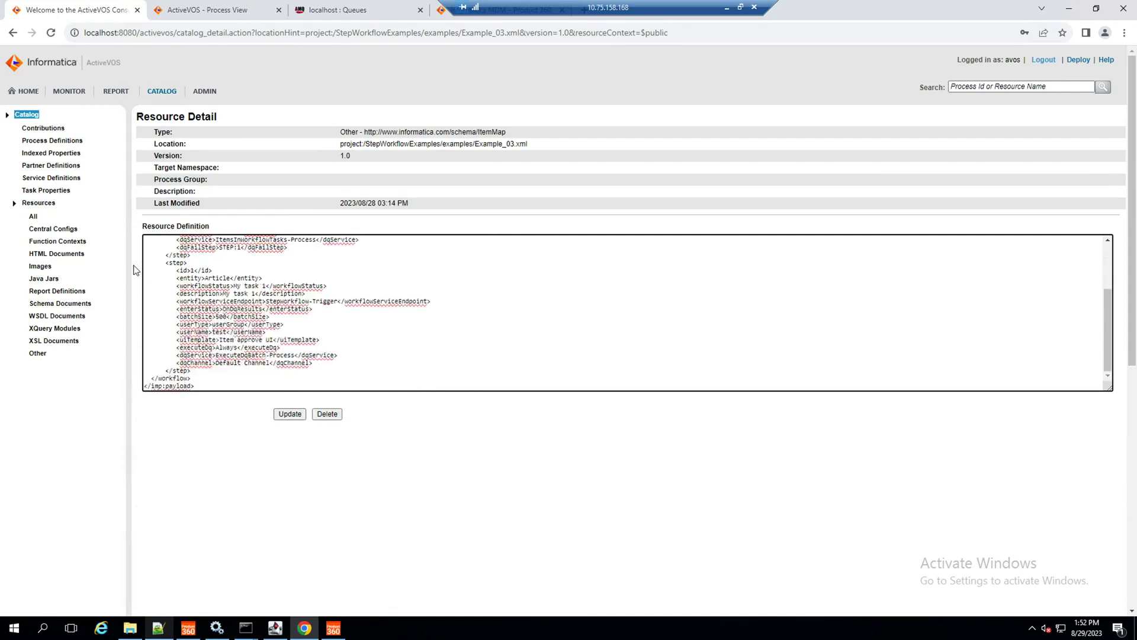
{"action": "left_click", "coordinate": [159, 629]}
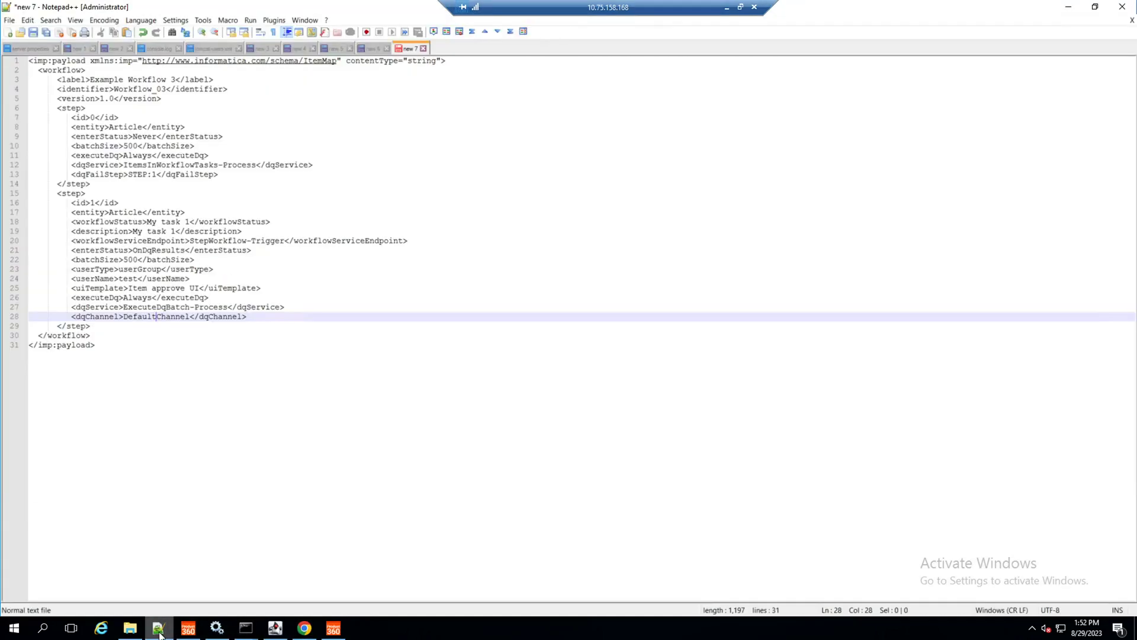
Step: Highlight the DefaultChannel, Always and OnDqResults values in the XML, then return to Chrome
{"action": "double_click", "coordinate": [145, 318]}
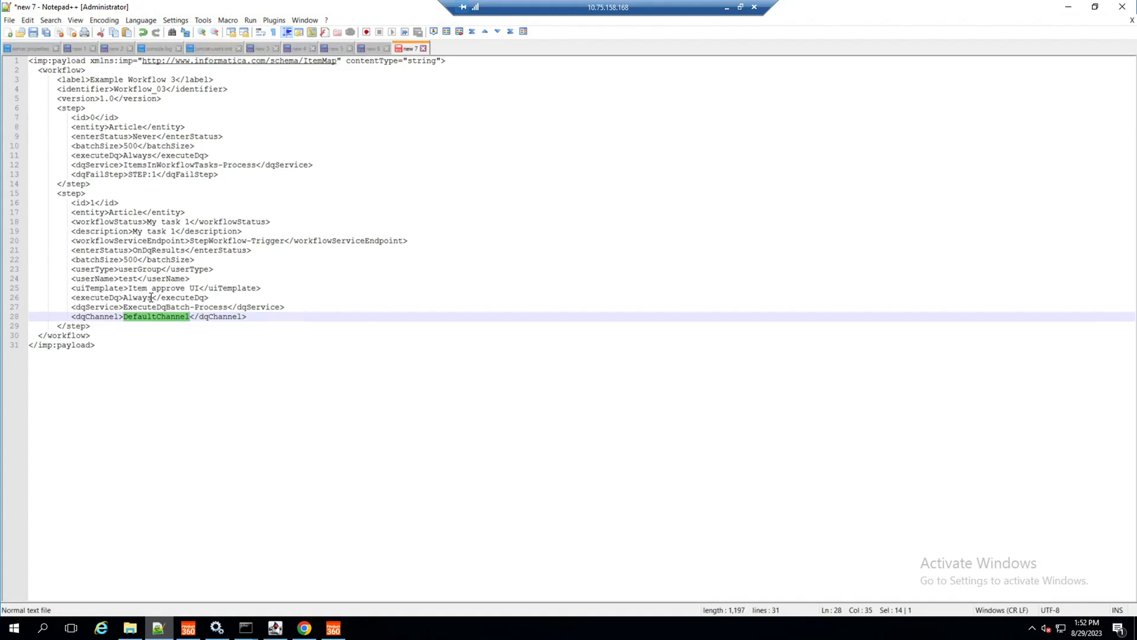
{"action": "double_click", "coordinate": [140, 298]}
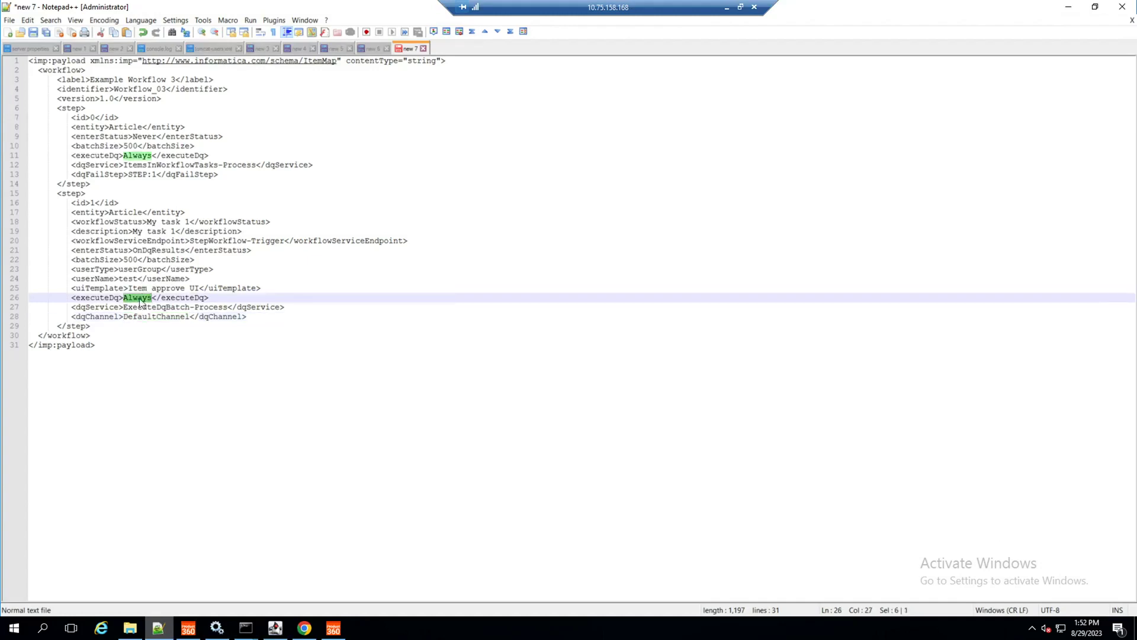
{"action": "double_click", "coordinate": [155, 251]}
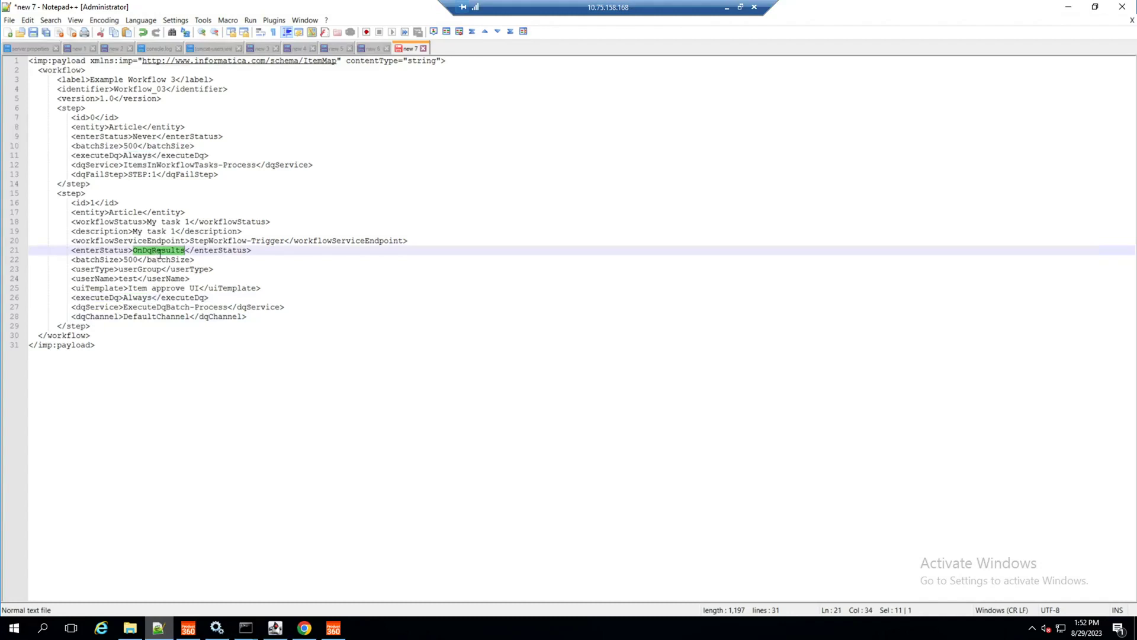
{"action": "left_click", "coordinate": [299, 629]}
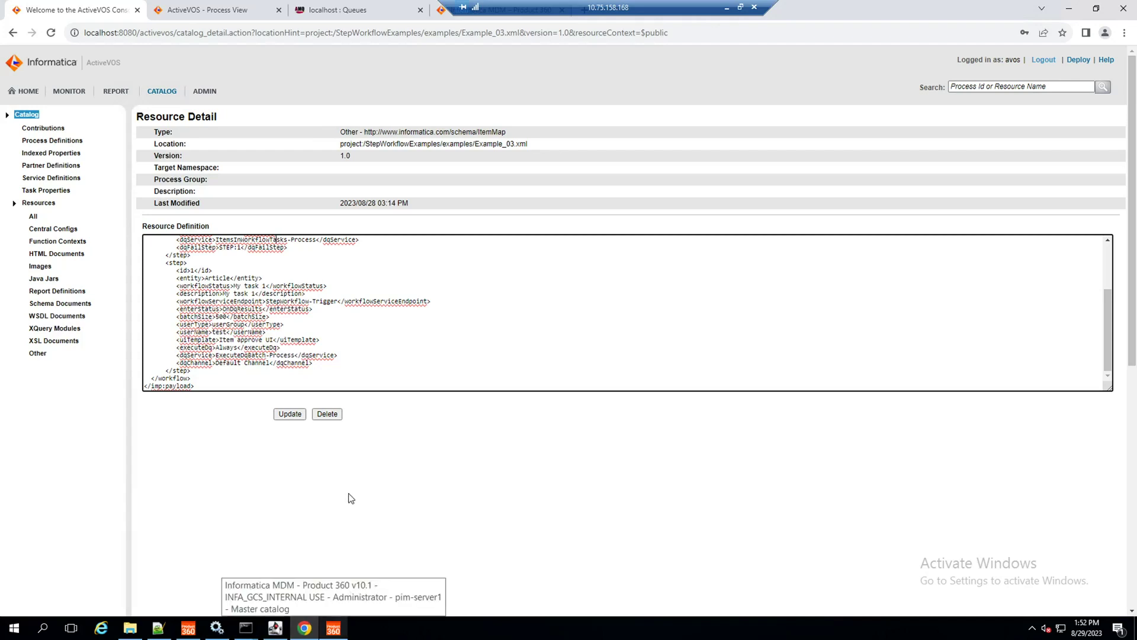
Step: Select all eight completed processes in Active Processes and bulk-delete them
{"action": "left_click", "coordinate": [24, 91]}
{"action": "left_click", "coordinate": [53, 141]}
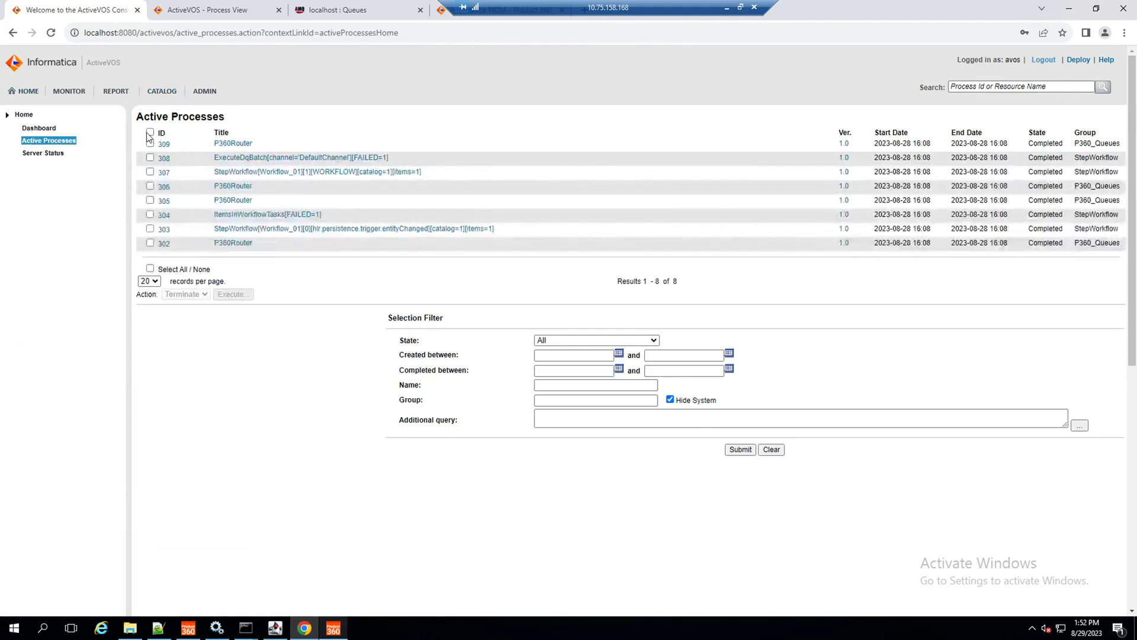
{"action": "left_click", "coordinate": [149, 134]}
{"action": "left_click", "coordinate": [204, 294]}
{"action": "left_click", "coordinate": [185, 315]}
{"action": "left_click", "coordinate": [240, 296]}
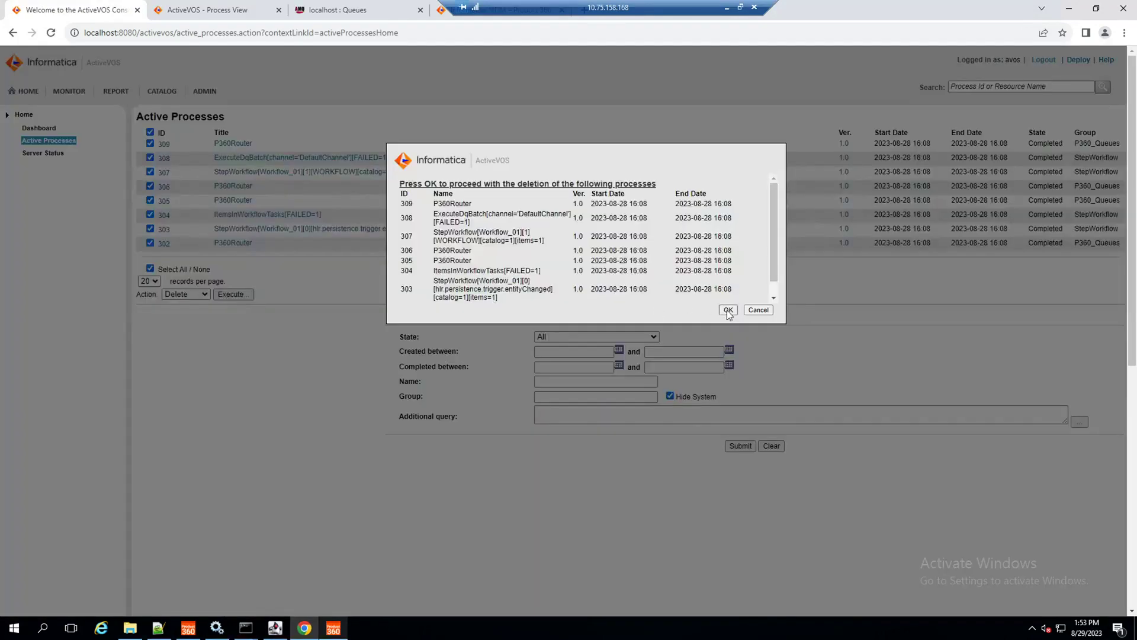
{"action": "left_click", "coordinate": [728, 310]}
Step: Check the StepWorkflow-Trigger endpoint in Product 360's Workflow 01 trigger, then open the Catalog
{"action": "left_click", "coordinate": [333, 629]}
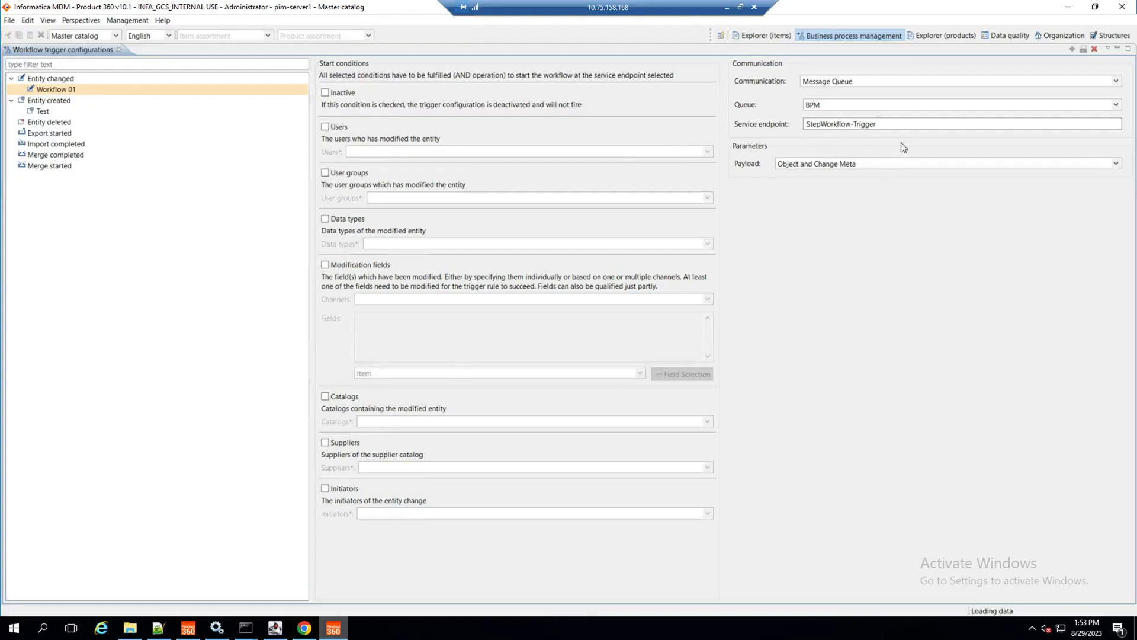
{"action": "left_click_drag", "start_coordinate": [878, 123], "coordinate": [691, 122]}
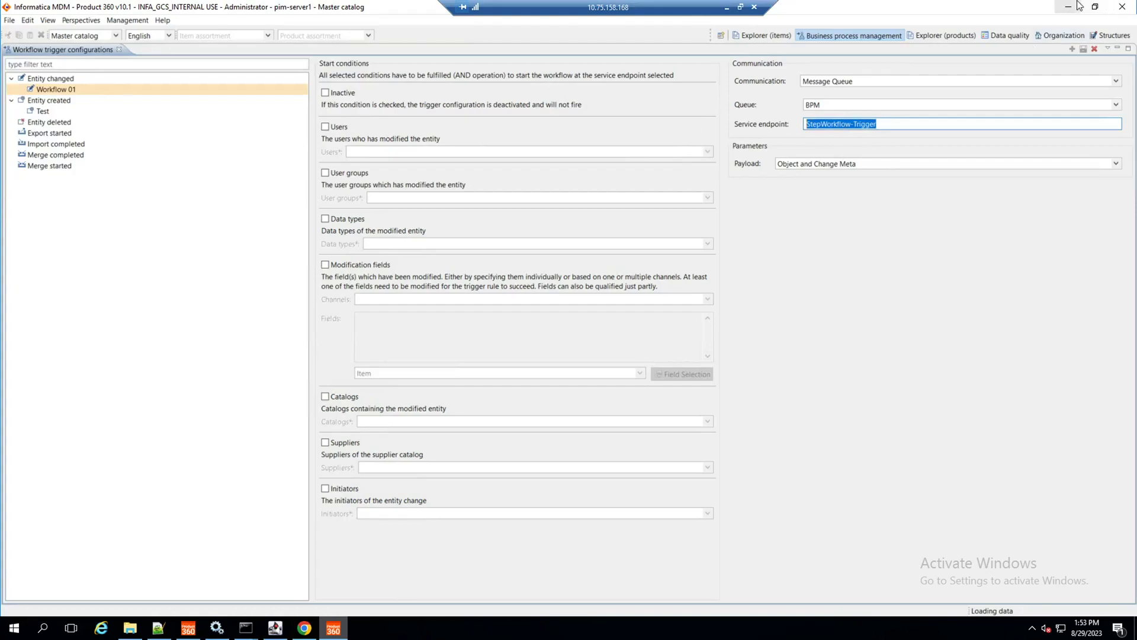
{"action": "left_click", "coordinate": [1069, 7]}
{"action": "left_click", "coordinate": [170, 92]}
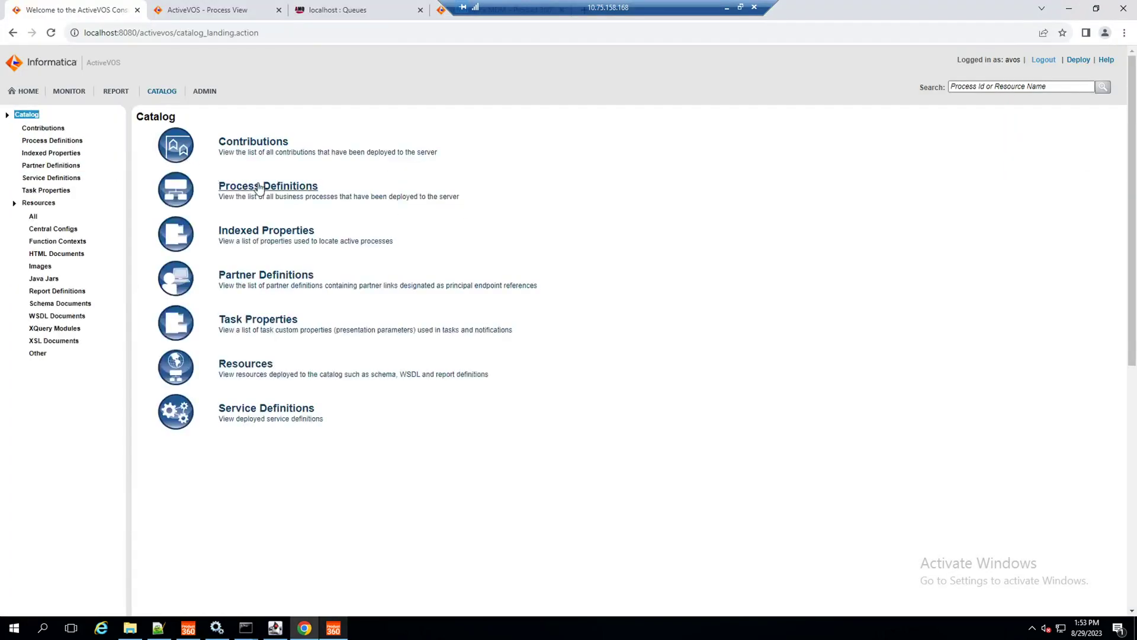
Step: Open StepWorkflow version 1.0's deployment details and select its StepWorkflow-Trigger service name
{"action": "left_click", "coordinate": [259, 187]}
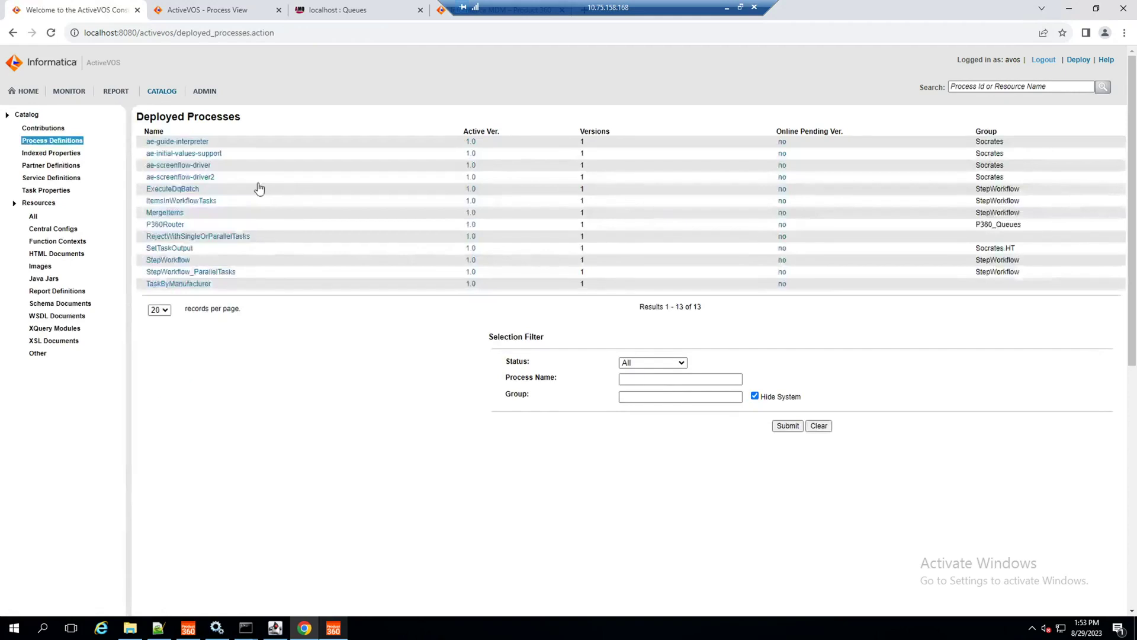
{"action": "left_click", "coordinate": [178, 261]}
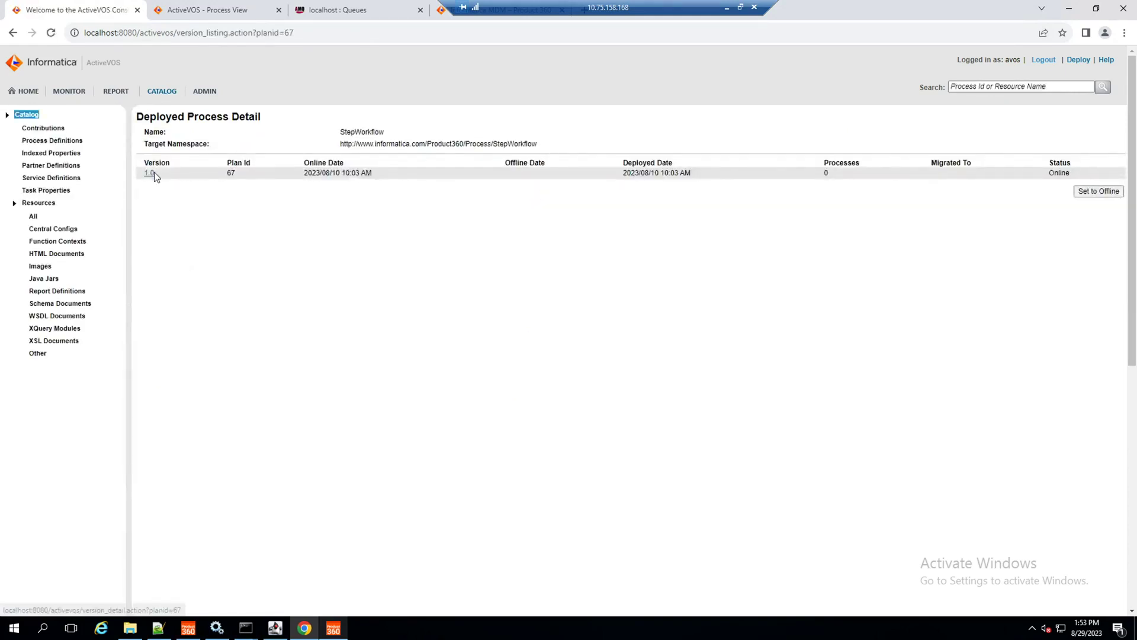
{"action": "left_click", "coordinate": [151, 173]}
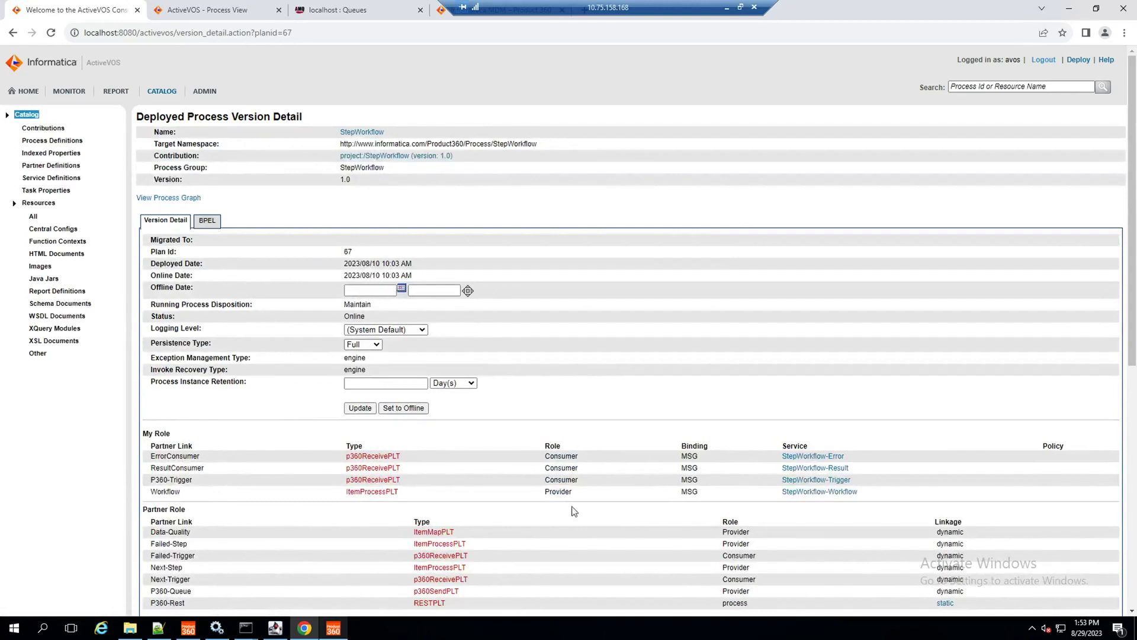
{"action": "left_click_drag", "start_coordinate": [854, 477], "coordinate": [772, 481]}
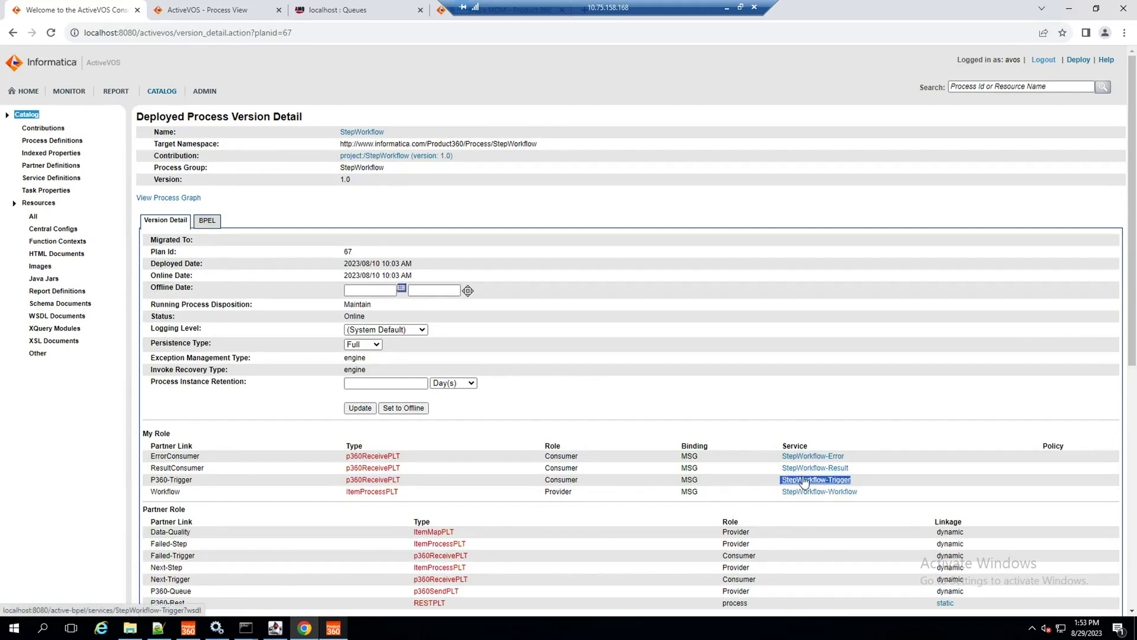
Step: Switch to Product 360 and list the master catalog's 10 items in Explorer (items)
{"action": "key", "text": "alt+Tab"}
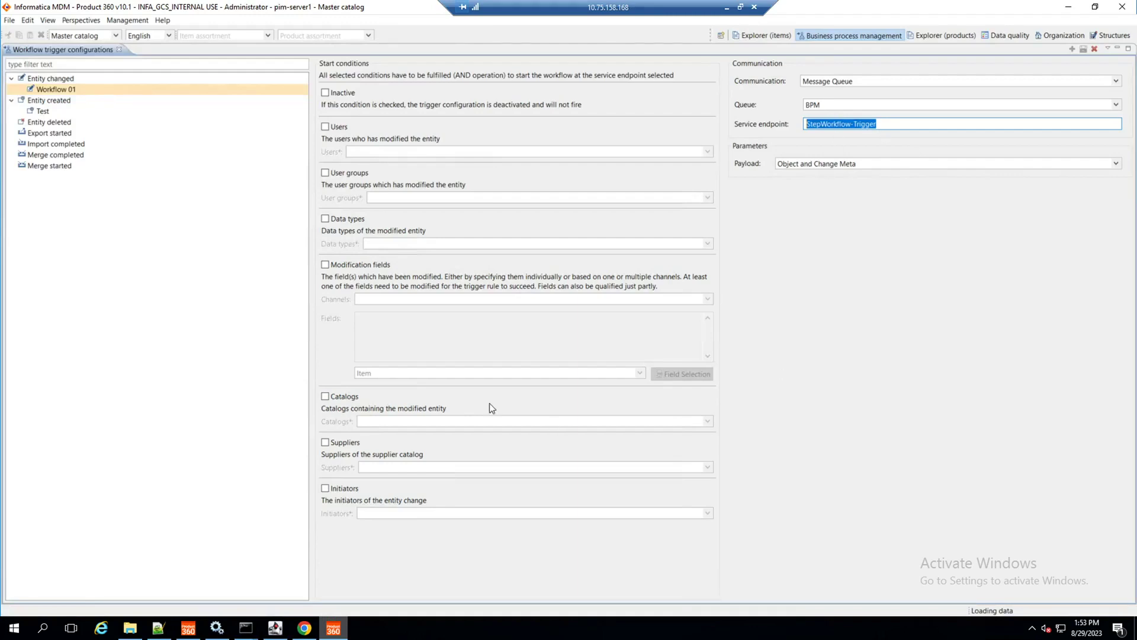
{"action": "left_click", "coordinate": [738, 38]}
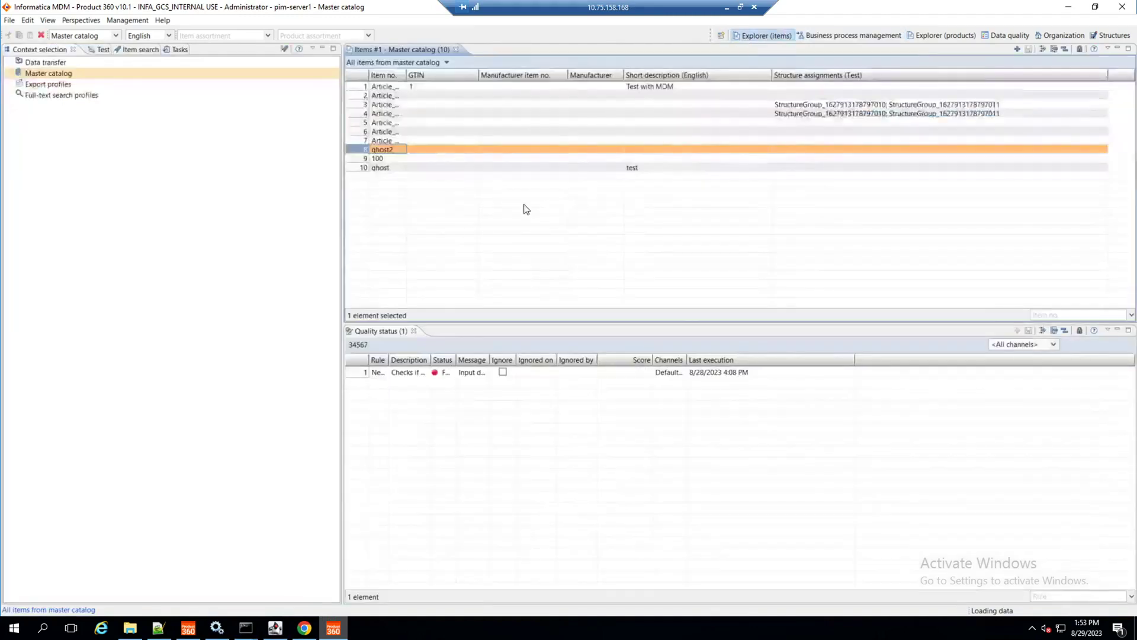
{"action": "left_click", "coordinate": [398, 149]}
{"action": "left_click", "coordinate": [398, 149]}
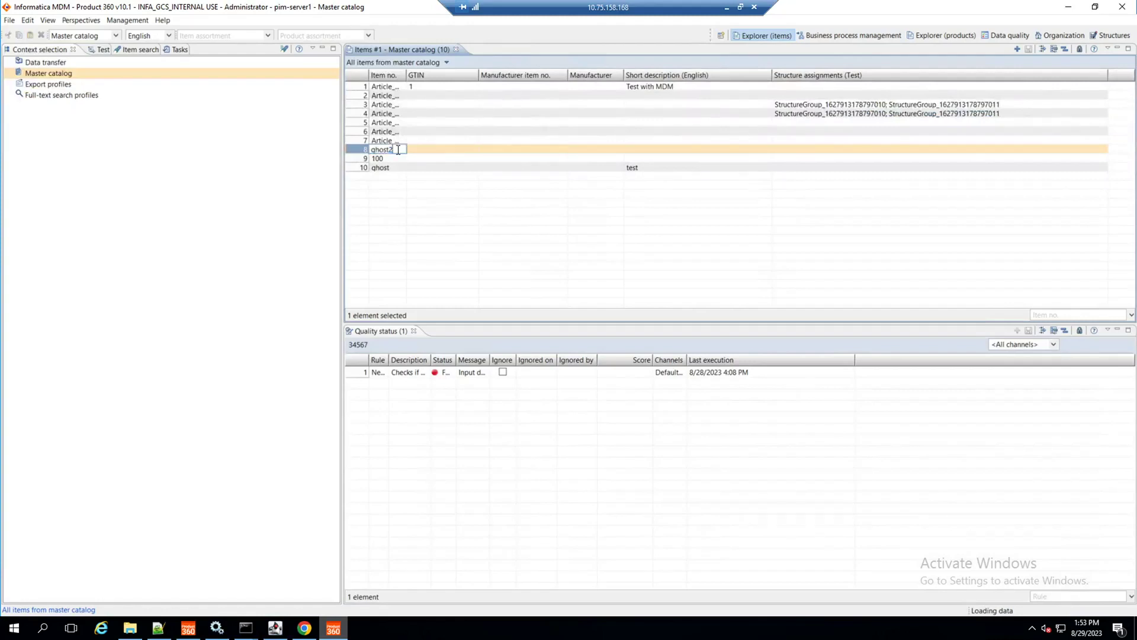
Step: Leave ghost2 unchanged, add a Master catalog row with item no. Ghost3, and return to ActiveVOS
{"action": "key", "text": "Return"}
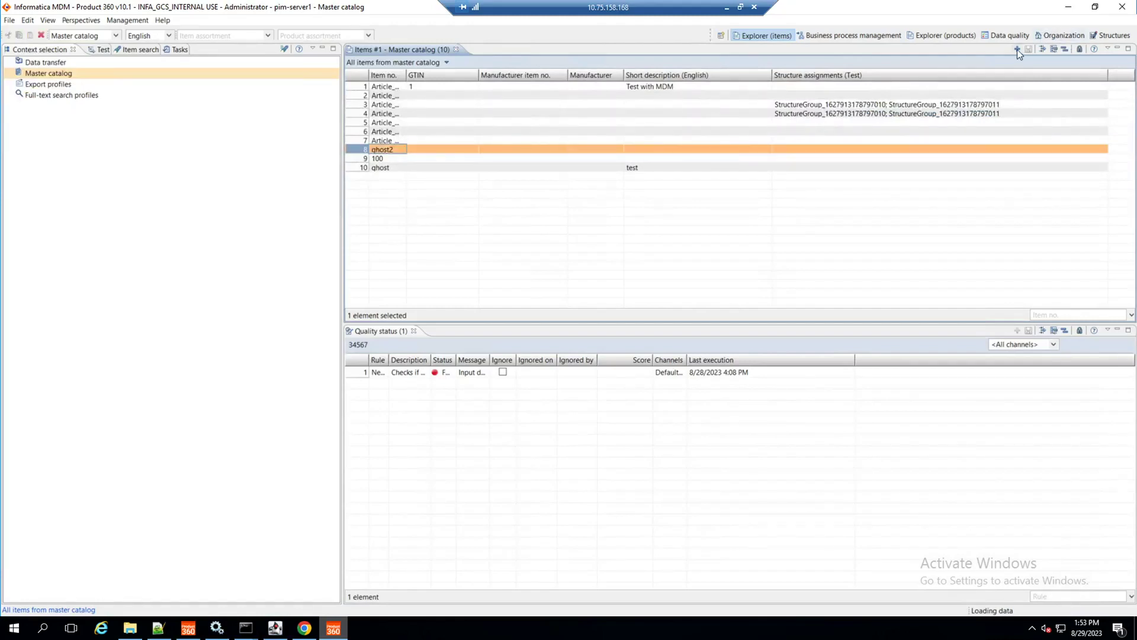
{"action": "left_click", "coordinate": [1017, 48]}
{"action": "left_click", "coordinate": [389, 176]}
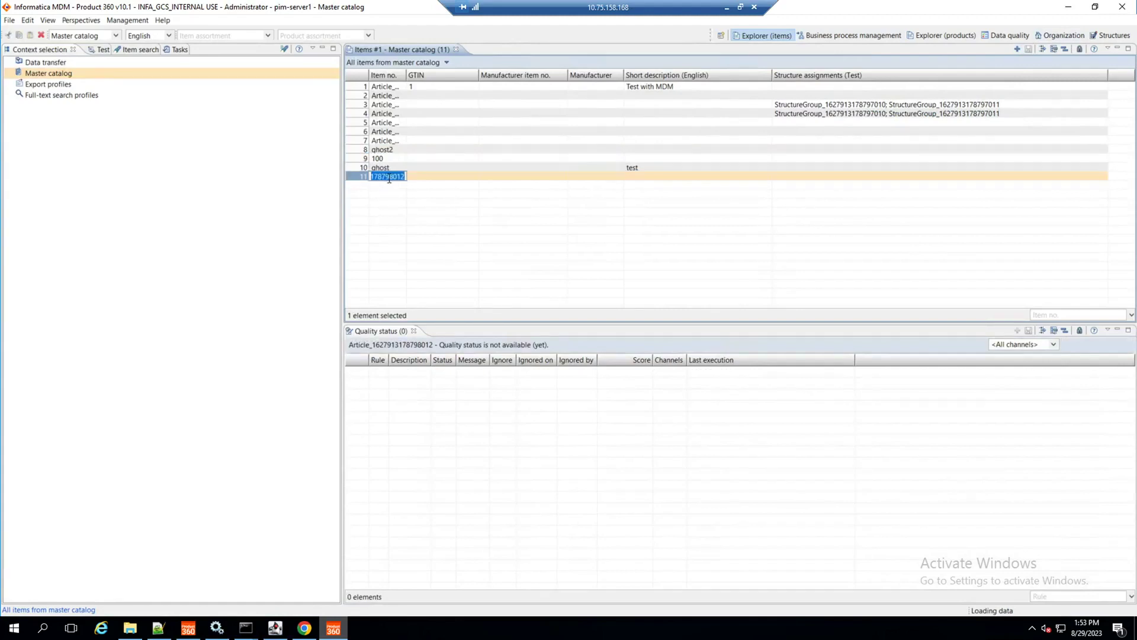
{"action": "type", "text": "Ghost3"}
{"action": "key", "text": "Return"}
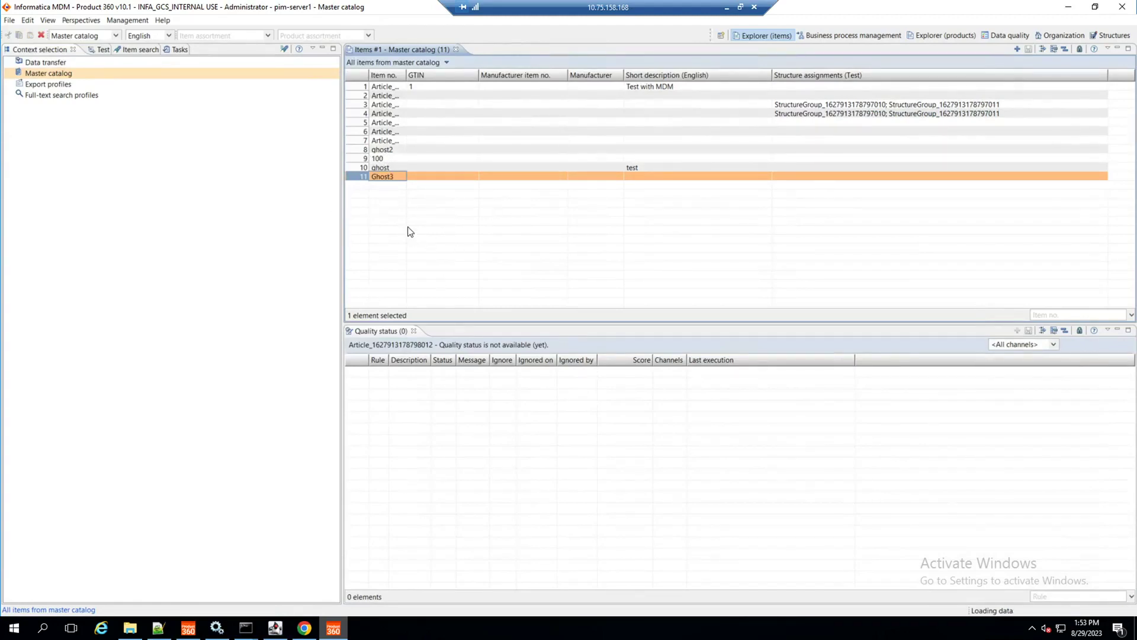
{"action": "left_click", "coordinate": [305, 627]}
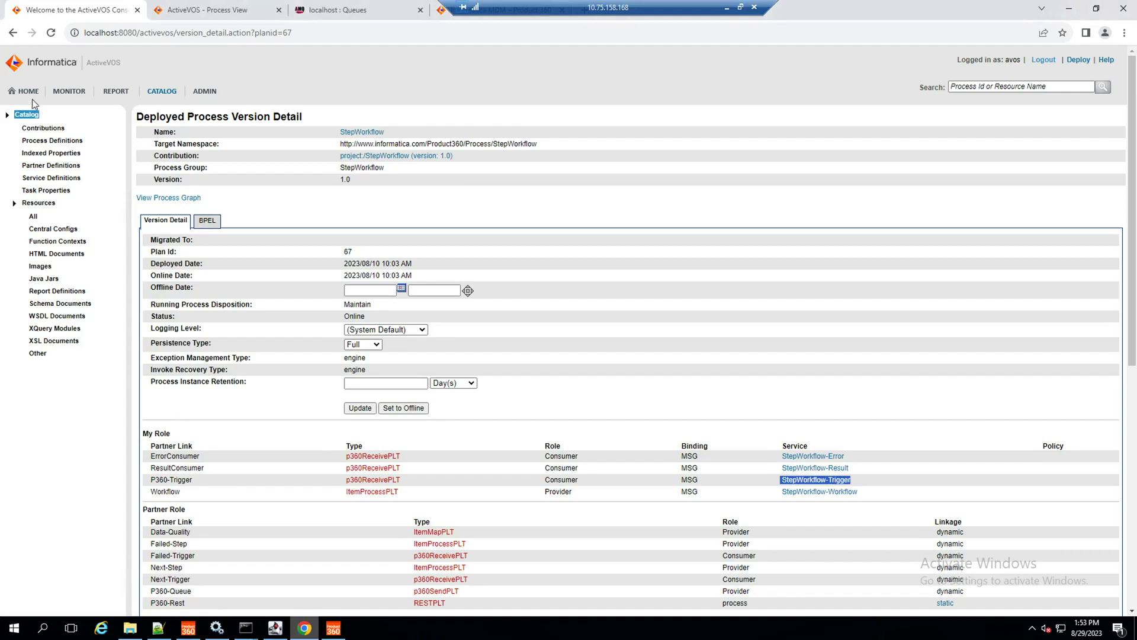
Step: Inspect ExecuteDqBatch 316's finished Execute DQ step, then open Product 360's Quality status menu
{"action": "left_click", "coordinate": [28, 92]}
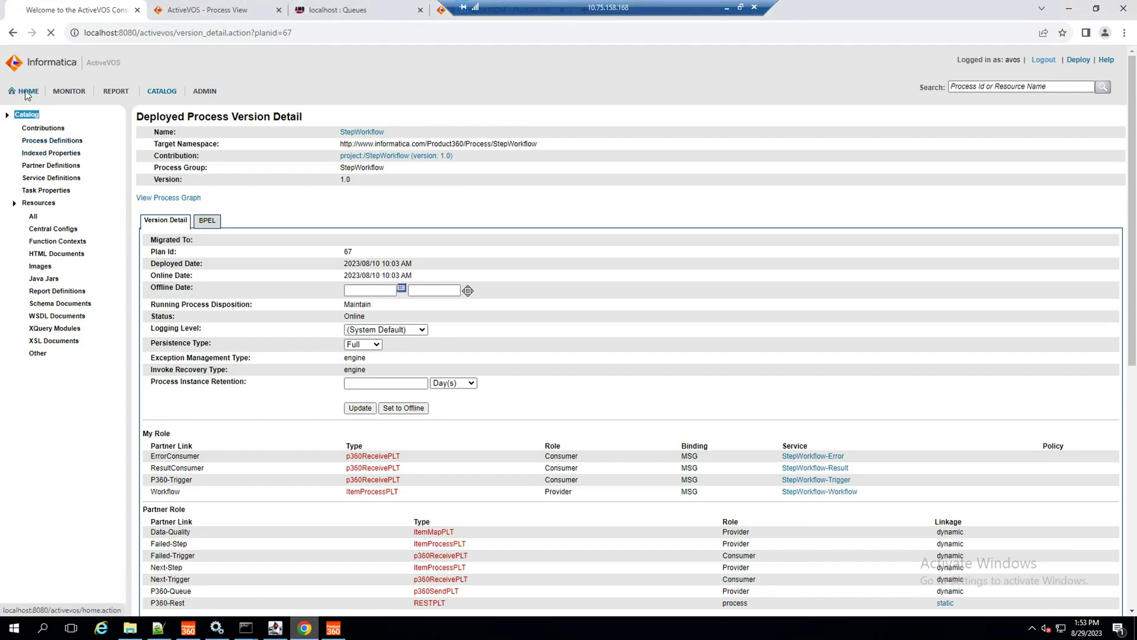
{"action": "left_click", "coordinate": [54, 143]}
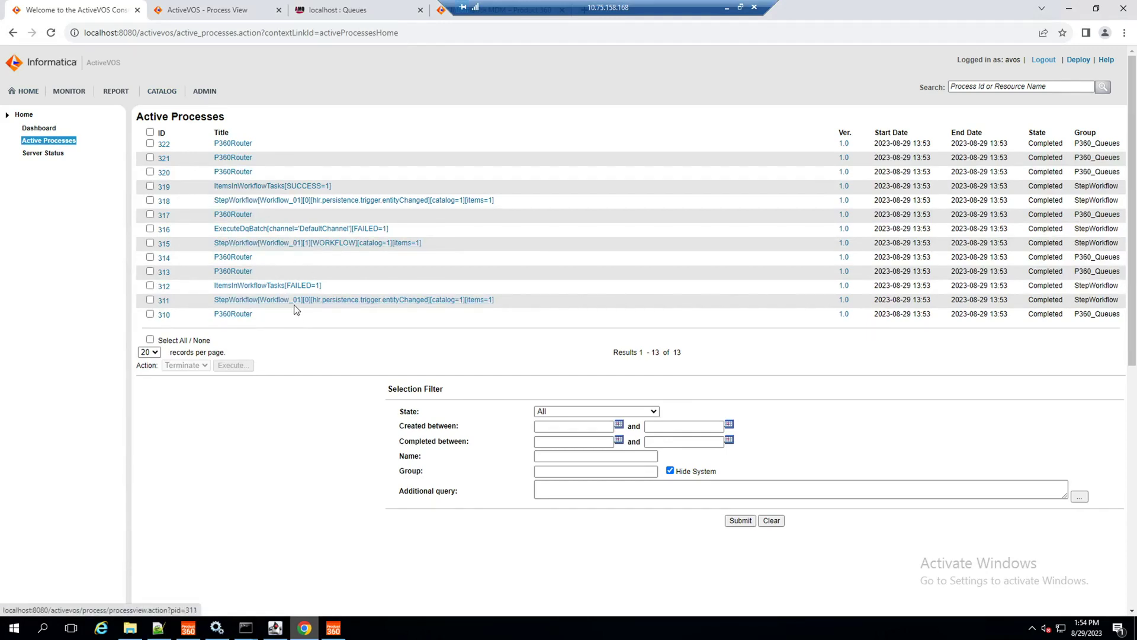
{"action": "left_click", "coordinate": [310, 230]}
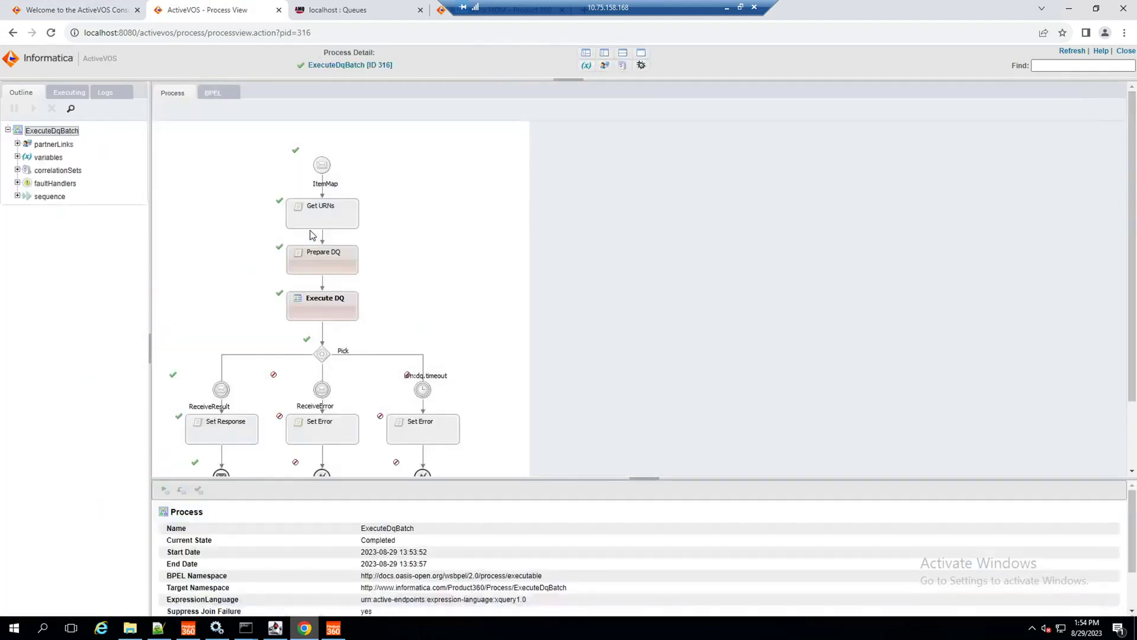
{"action": "left_click", "coordinate": [337, 237]}
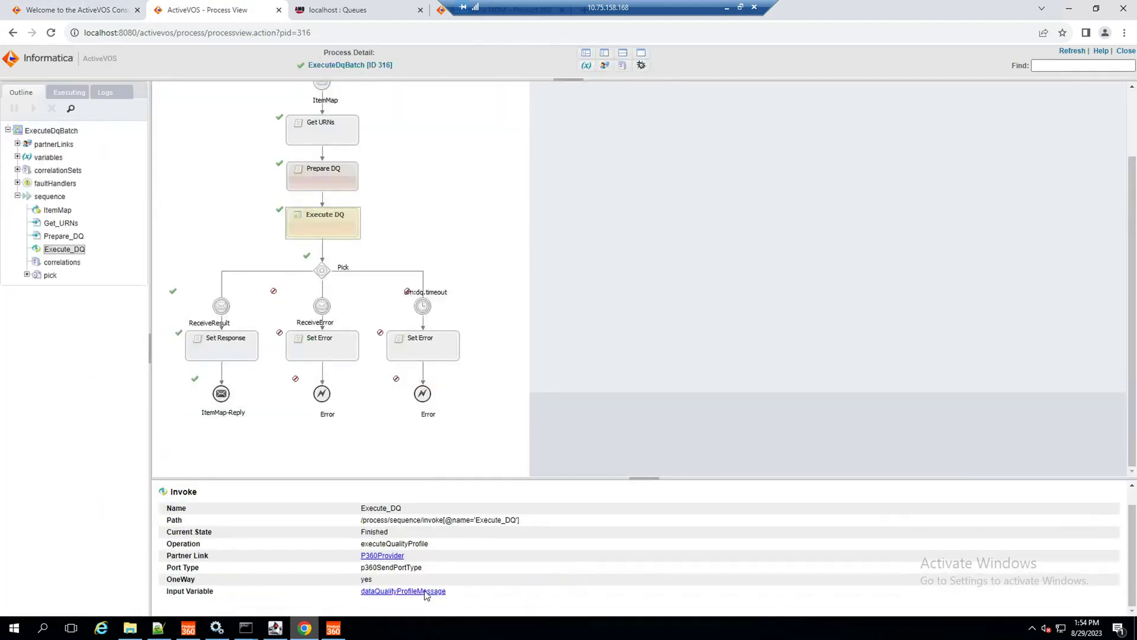
{"action": "left_click", "coordinate": [333, 628]}
{"action": "right_click", "coordinate": [449, 457]}
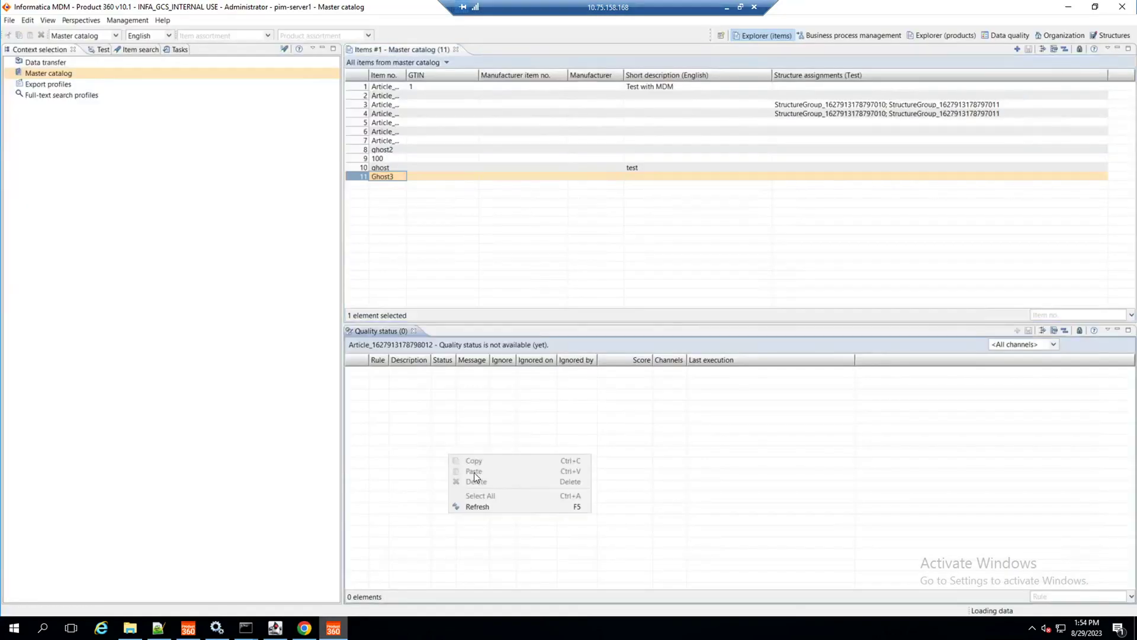
Step: Refresh Ghost3's quality status, review the Data quality rule, then go to the Web Access Tasks page
{"action": "left_click", "coordinate": [496, 505]}
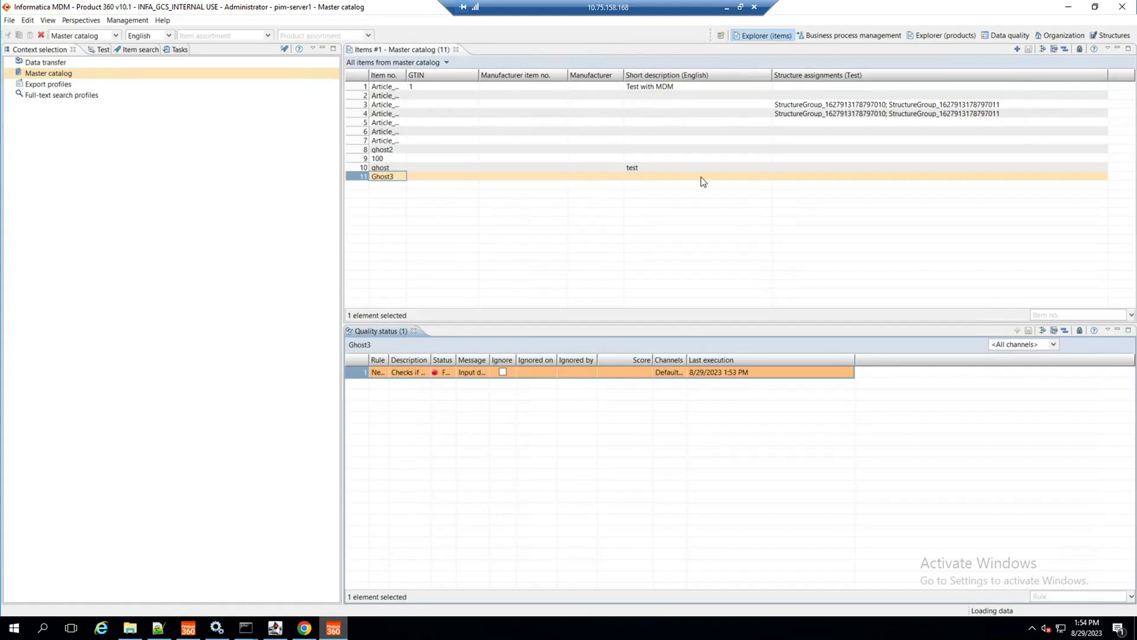
{"action": "left_click", "coordinate": [1012, 36]}
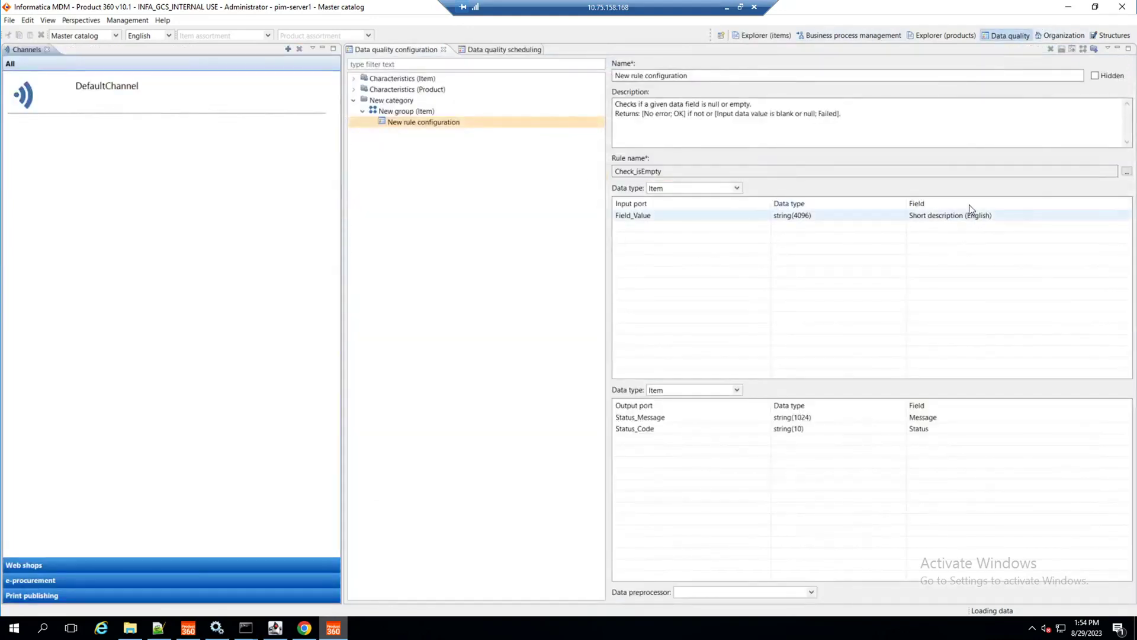
{"action": "left_click", "coordinate": [764, 35]}
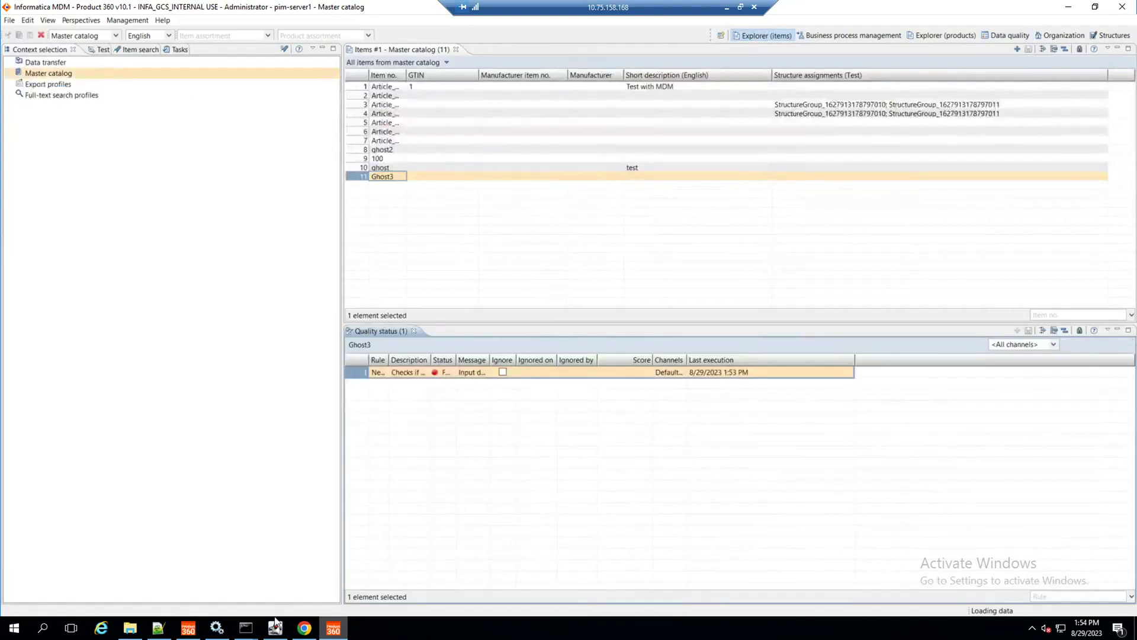
{"action": "left_click", "coordinate": [302, 630]}
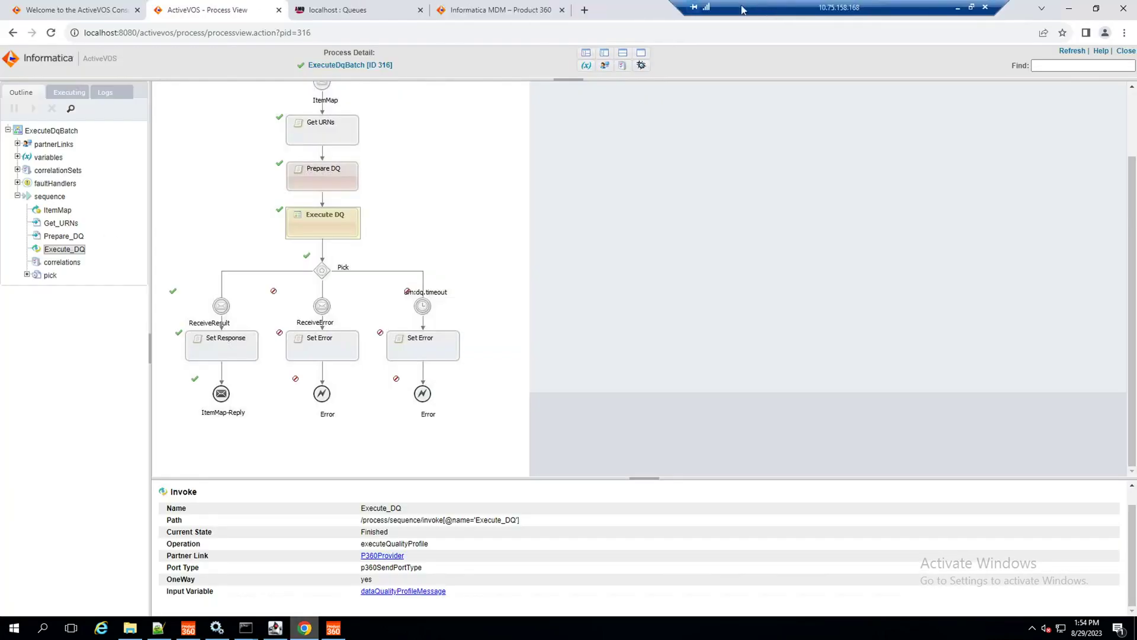
{"action": "left_click", "coordinate": [489, 10]}
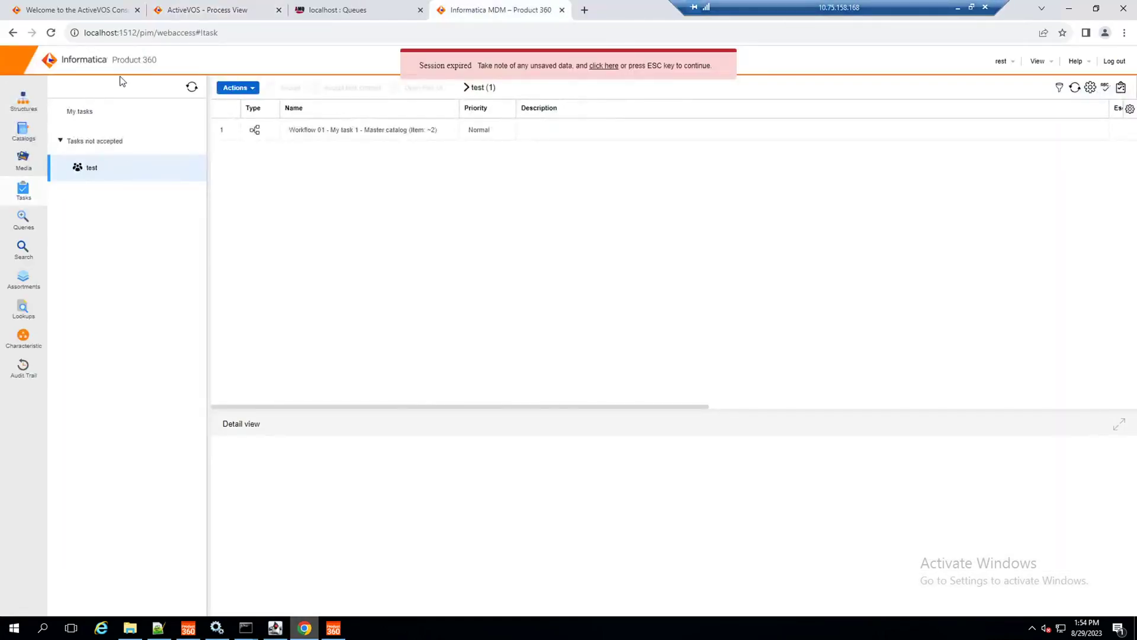
Step: Log back into Product 360 Web Access and dismiss the password breach warning
{"action": "left_click", "coordinate": [605, 66]}
{"action": "key", "text": "Tab"}
{"action": "key", "text": "Return"}
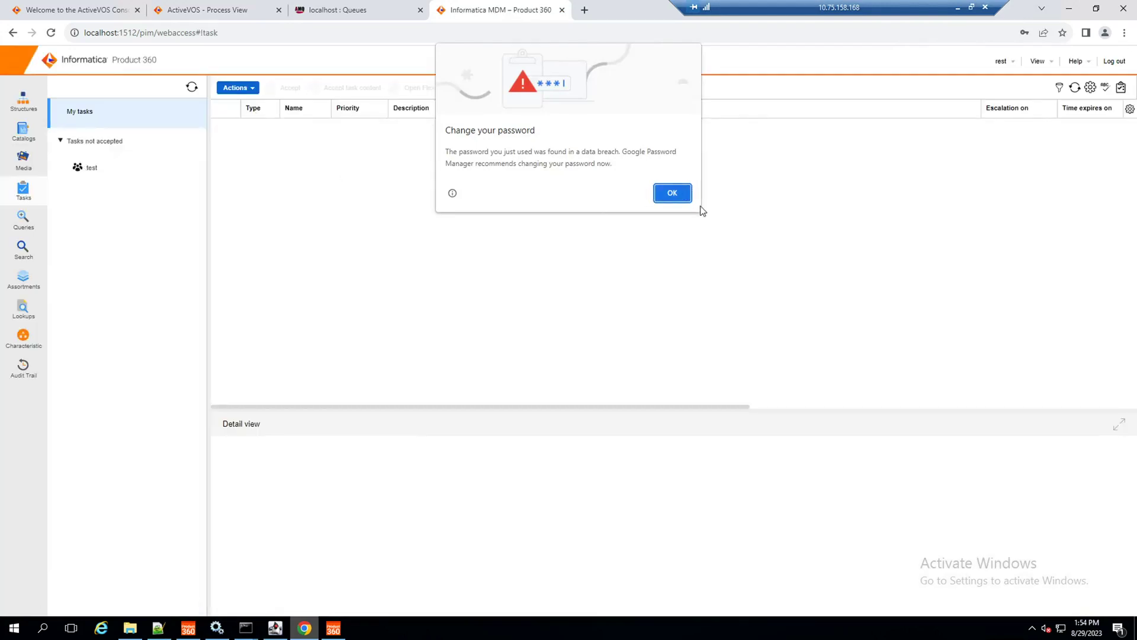
{"action": "left_click", "coordinate": [687, 194]}
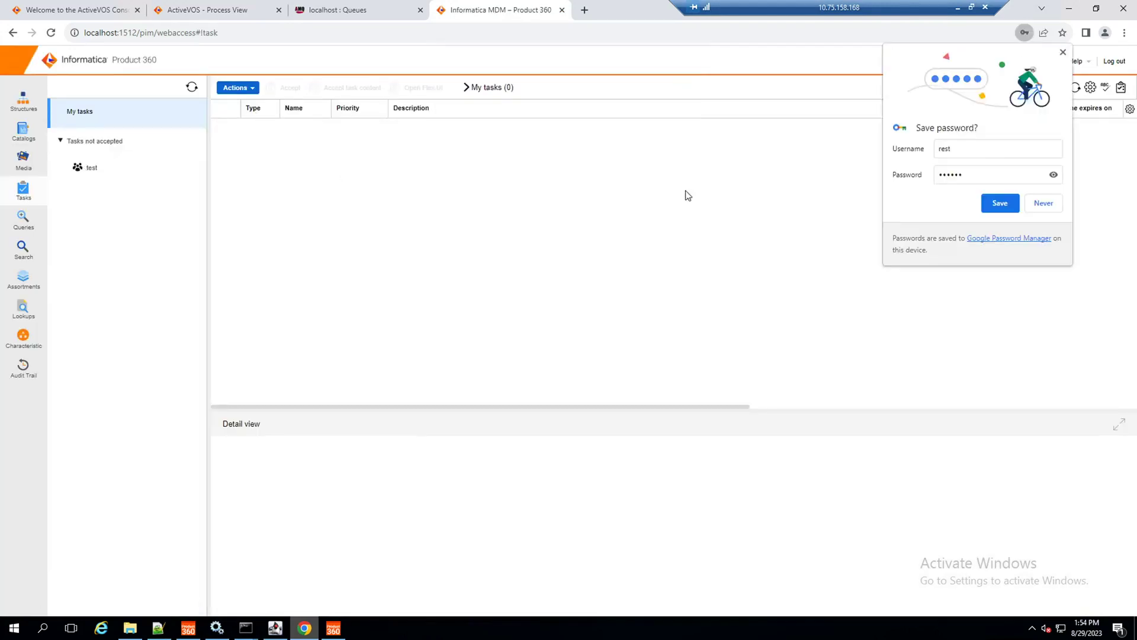
Step: Open the test group's Workflow 01 task and view Ghost3's empty English short description
{"action": "left_click", "coordinate": [125, 167]}
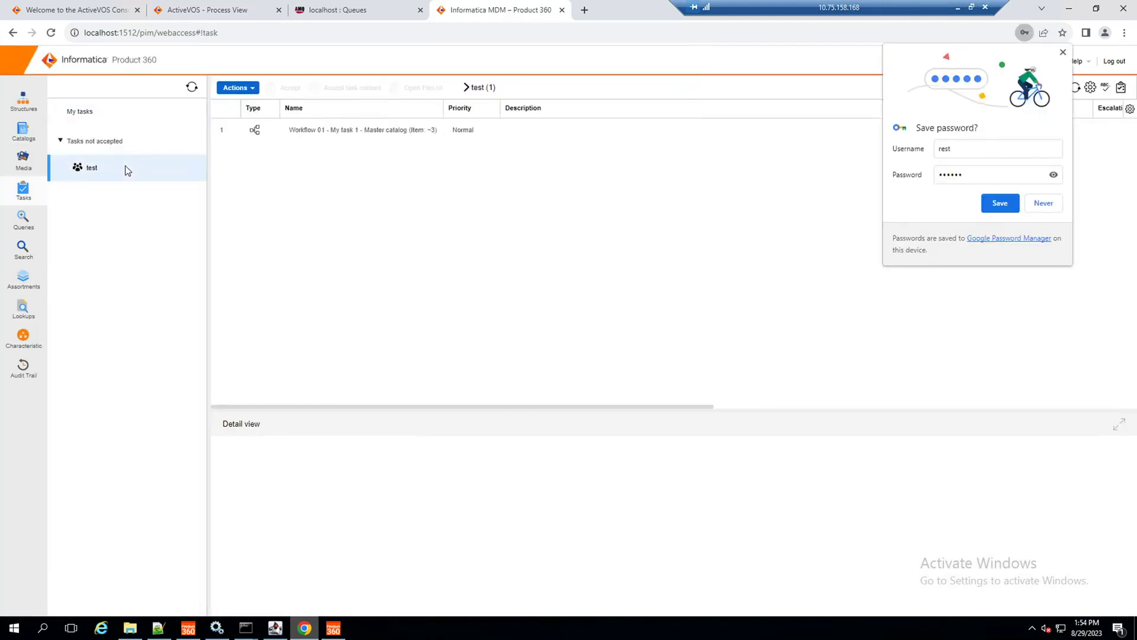
{"action": "double_click", "coordinate": [378, 132]}
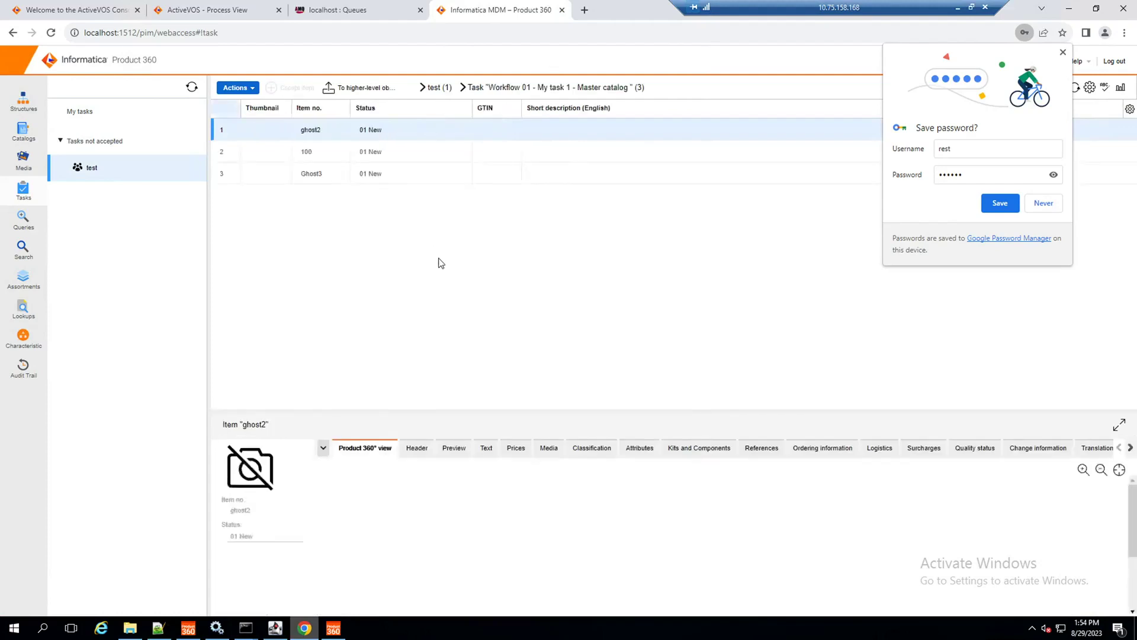
{"action": "left_click", "coordinate": [299, 174]}
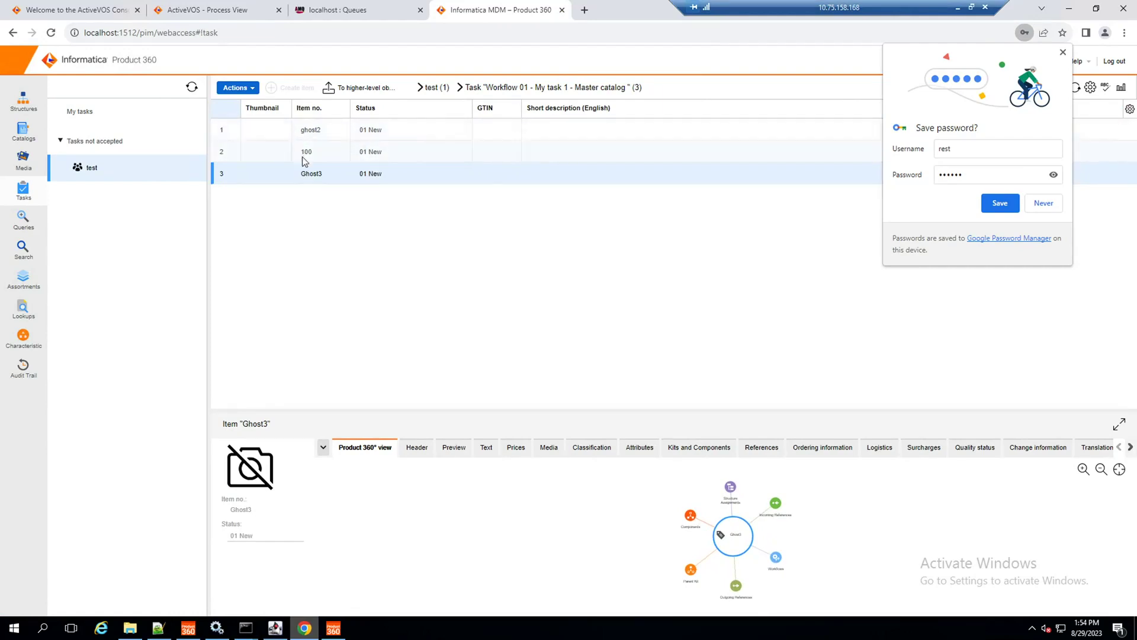
{"action": "left_click", "coordinate": [417, 448]}
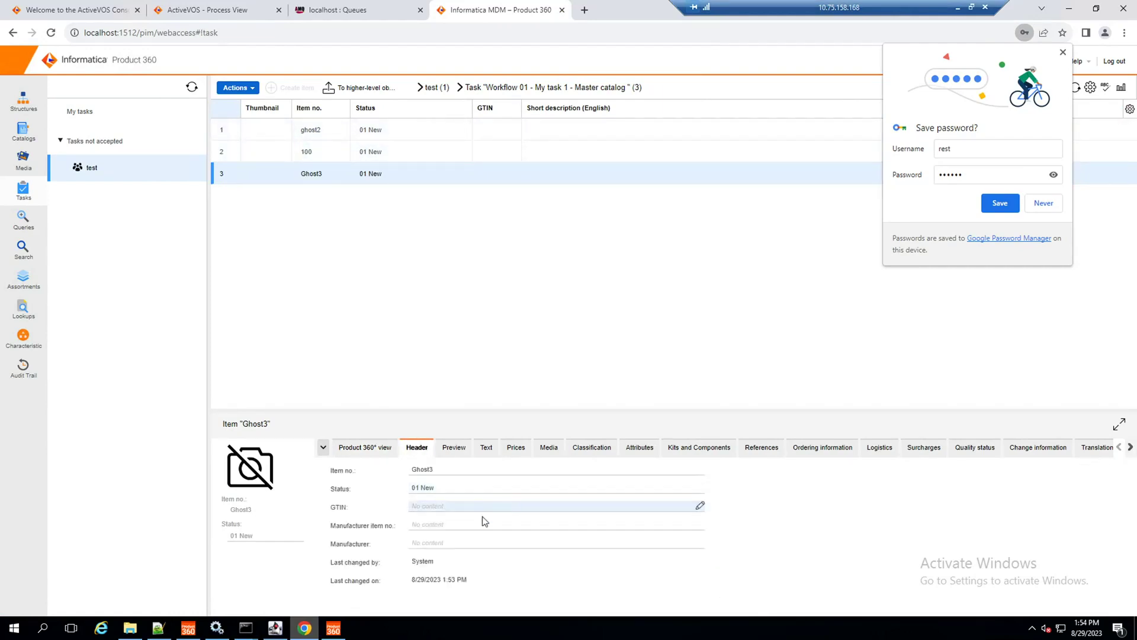
{"action": "left_click", "coordinate": [491, 450]}
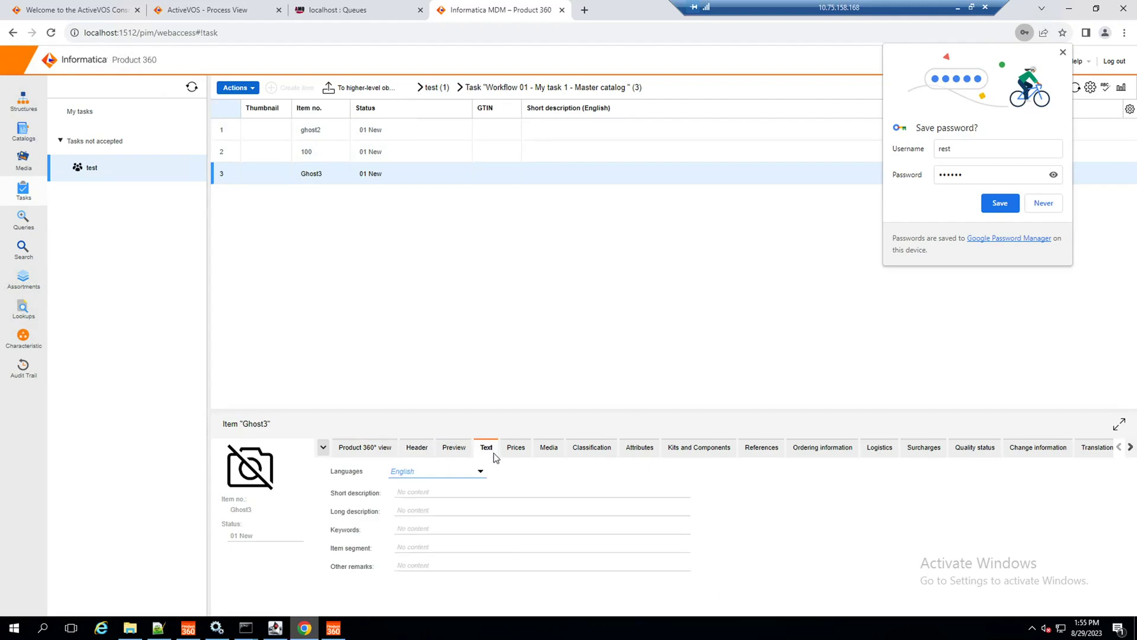
{"action": "left_click", "coordinate": [453, 491]}
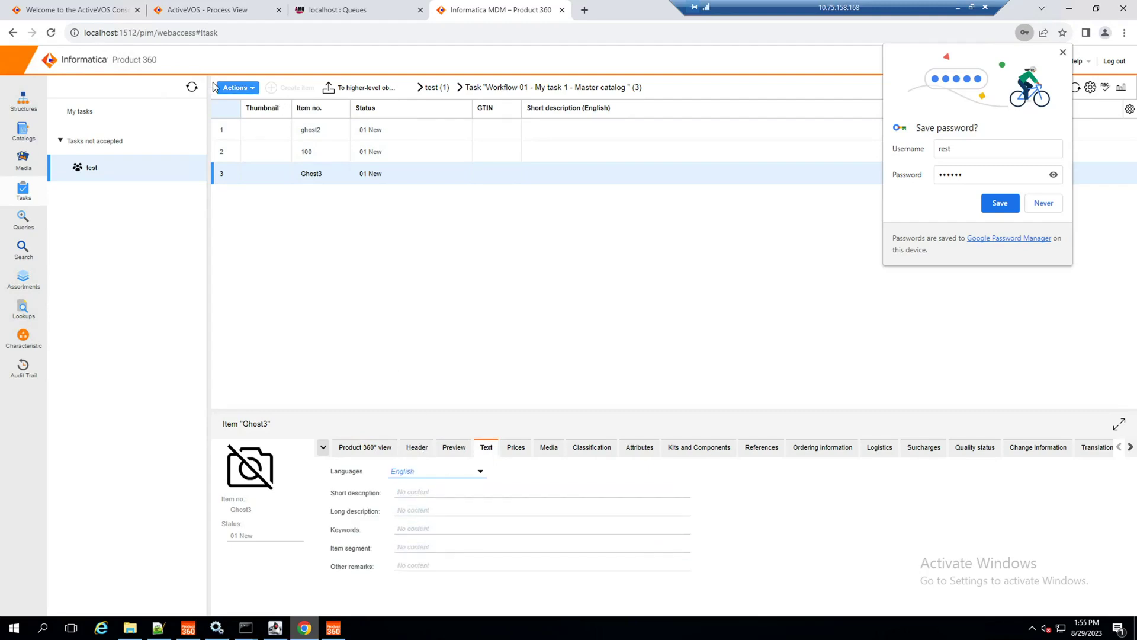
{"action": "left_click", "coordinate": [232, 87]}
Step: Comment and finish Ghost3's task, then refresh ActiveVOS to see StepWorkflow 324 and ExecuteDqBatch 325
{"action": "mouse_move", "coordinate": [282, 384]}
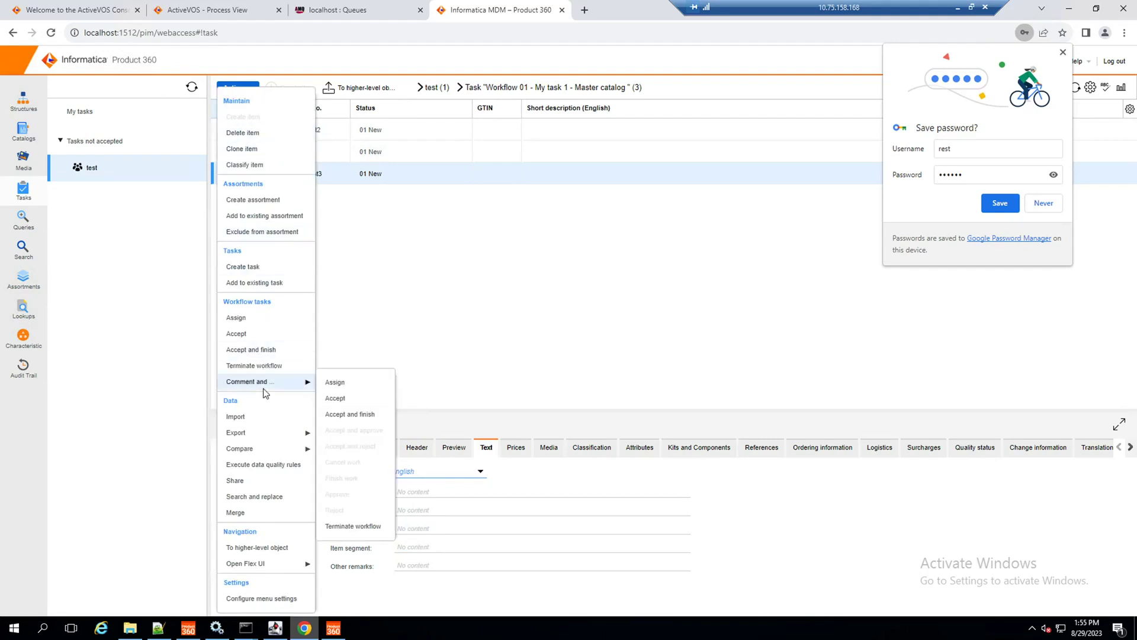
{"action": "left_click", "coordinate": [363, 414]}
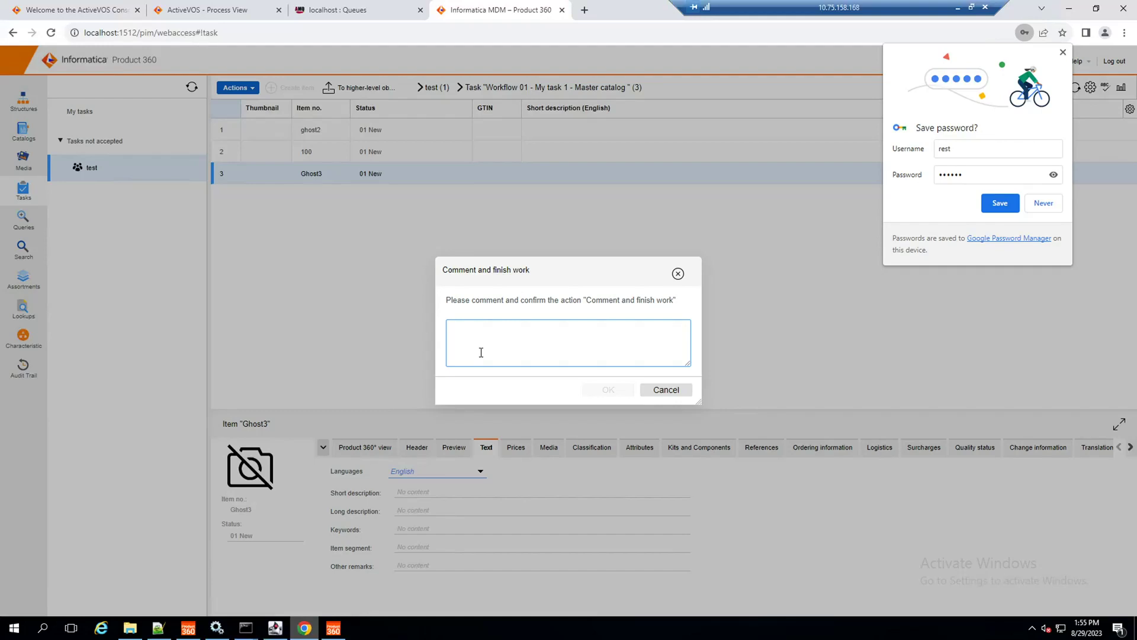
{"action": "left_click", "coordinate": [131, 5]}
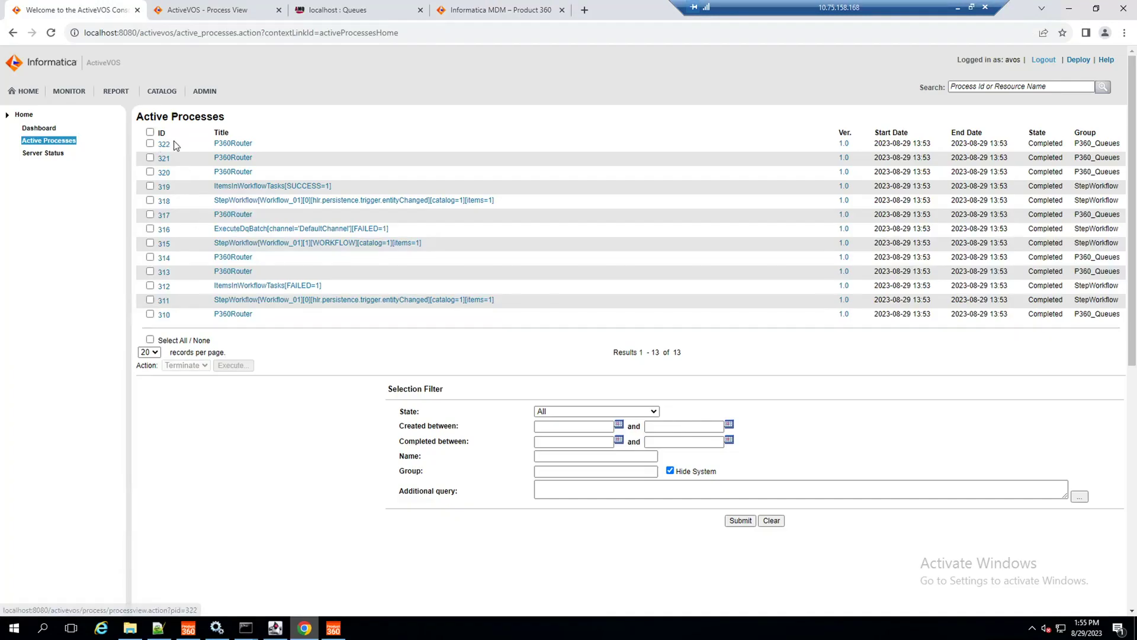
{"action": "left_click", "coordinate": [446, 6]}
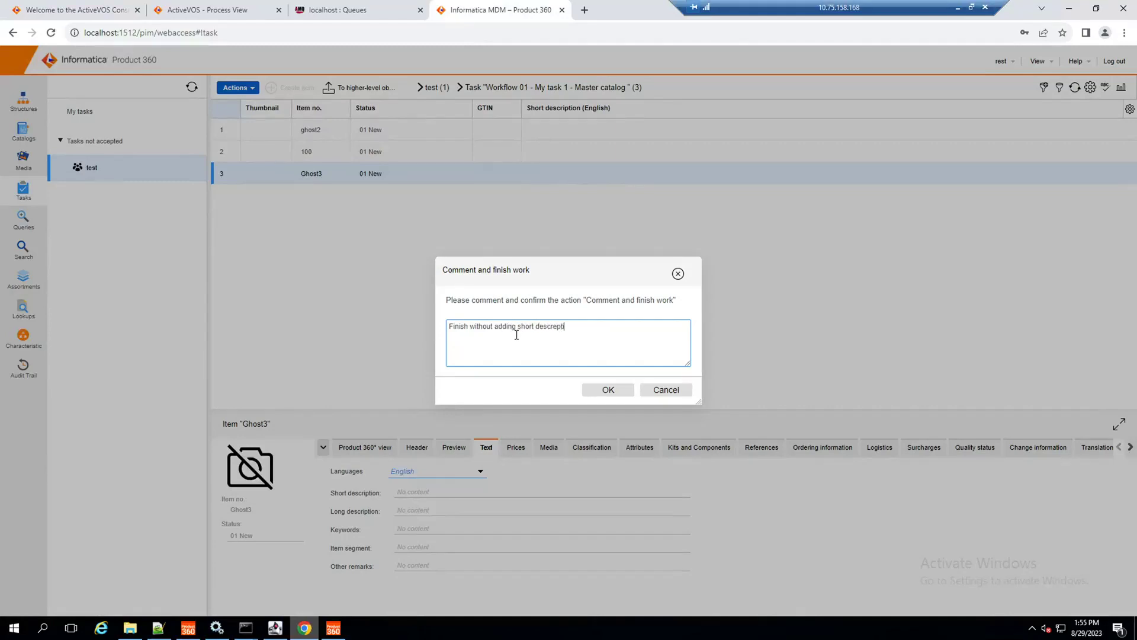
{"action": "left_click", "coordinate": [609, 390]}
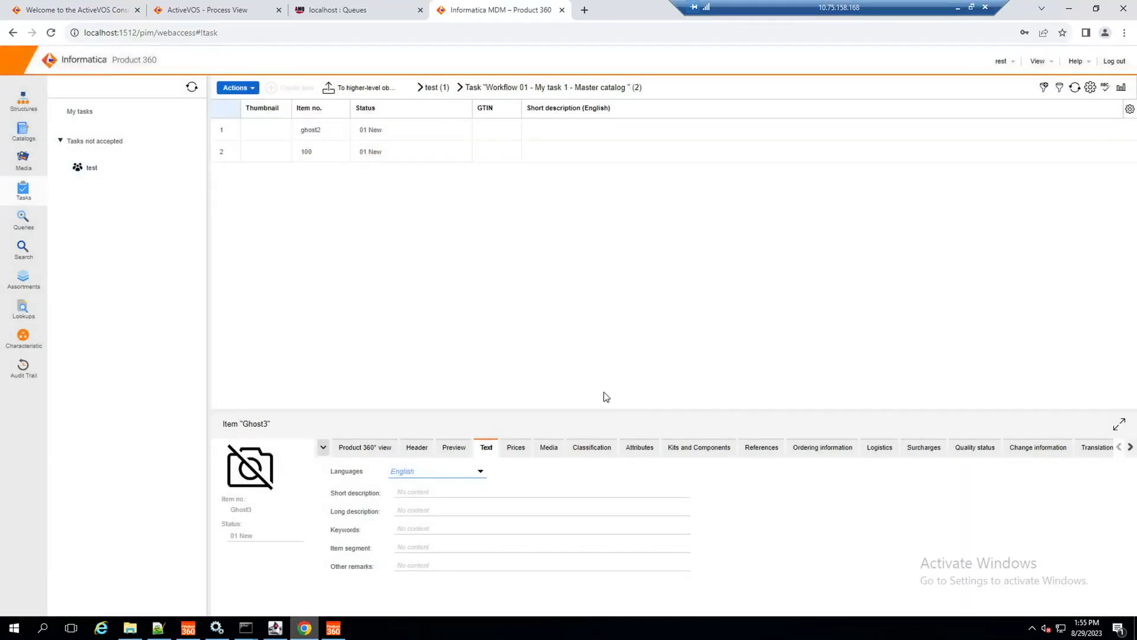
{"action": "left_click", "coordinate": [77, 10]}
{"action": "left_click", "coordinate": [58, 145]}
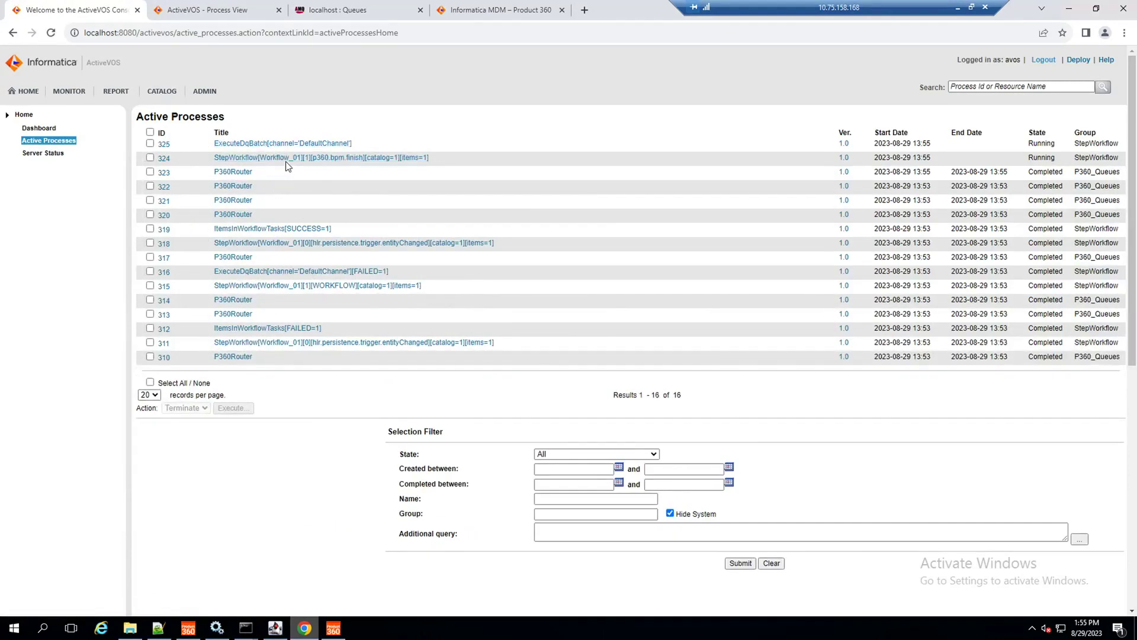
Step: Reload the test folder's Workflow 01 task, select Ghost3, and begin editing its short description
{"action": "left_click", "coordinate": [470, 7]}
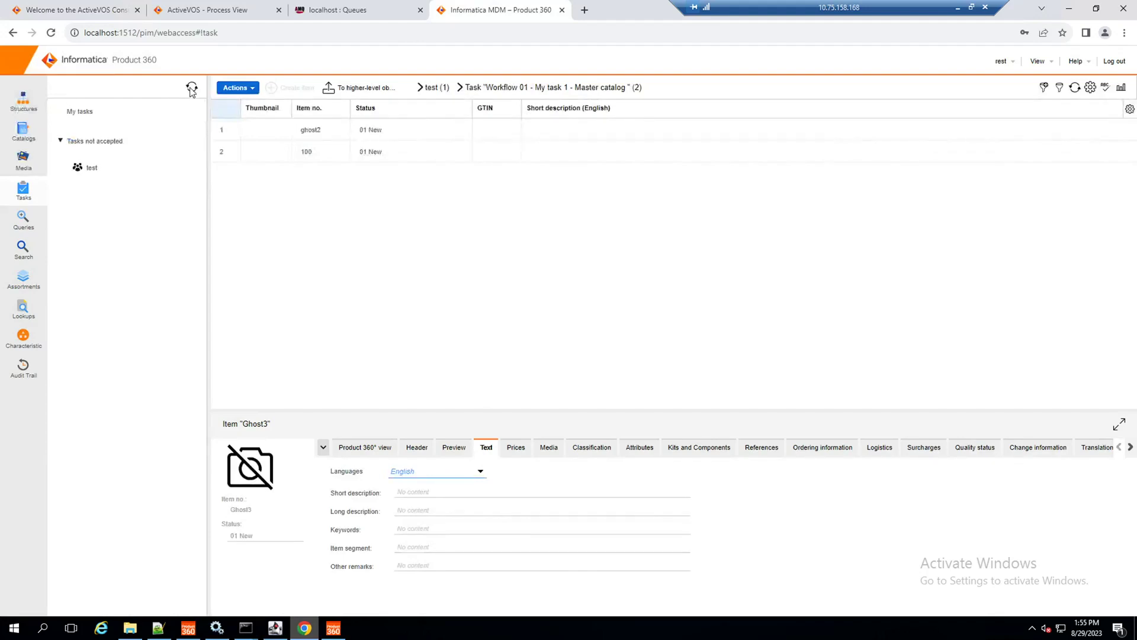
{"action": "left_click", "coordinate": [88, 112]}
{"action": "left_click", "coordinate": [87, 169]}
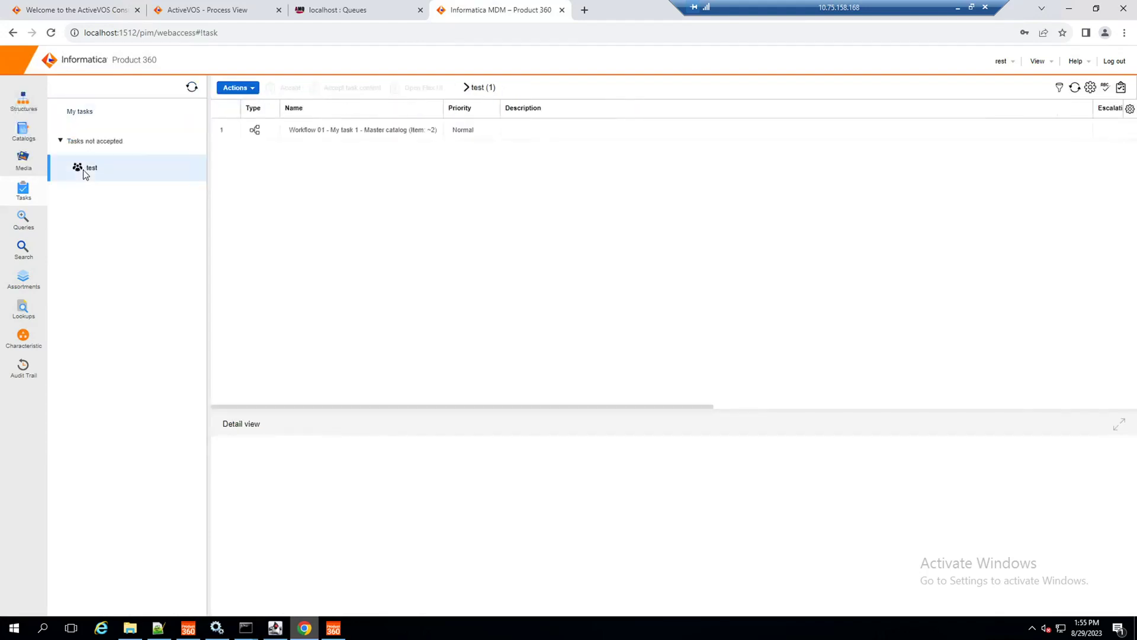
{"action": "left_click", "coordinate": [52, 35]}
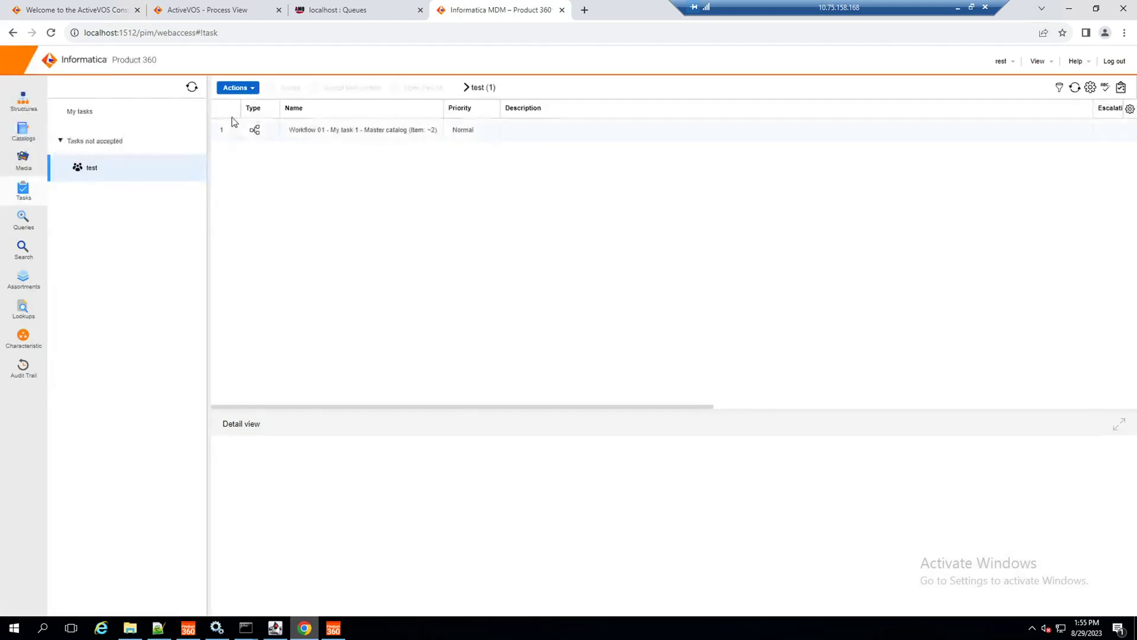
{"action": "double_click", "coordinate": [236, 131]}
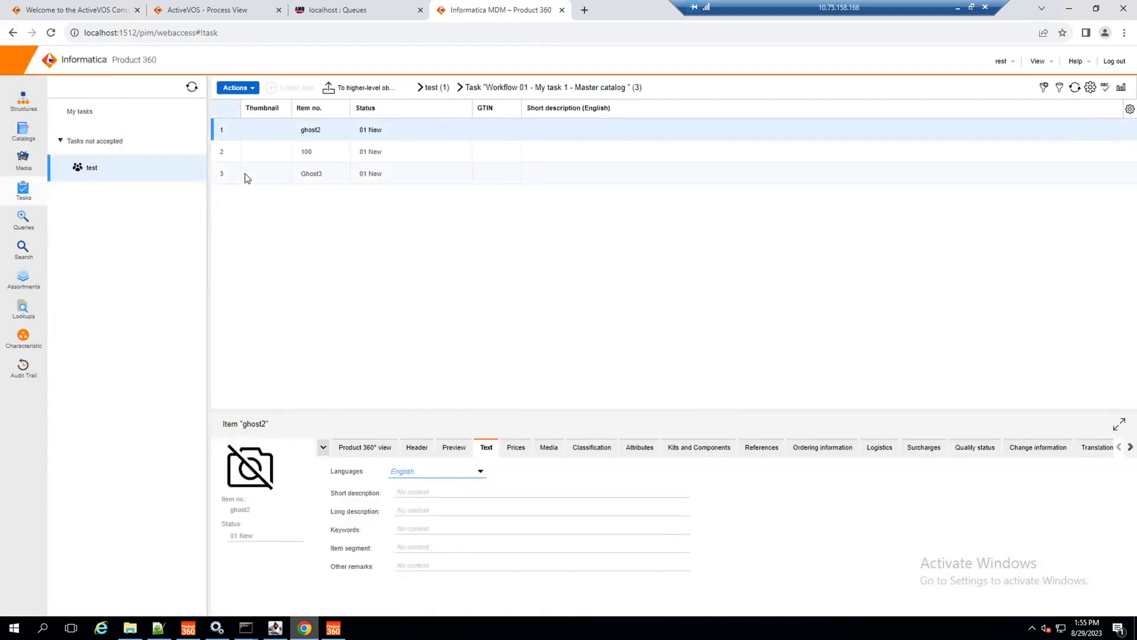
{"action": "left_click", "coordinate": [248, 178]}
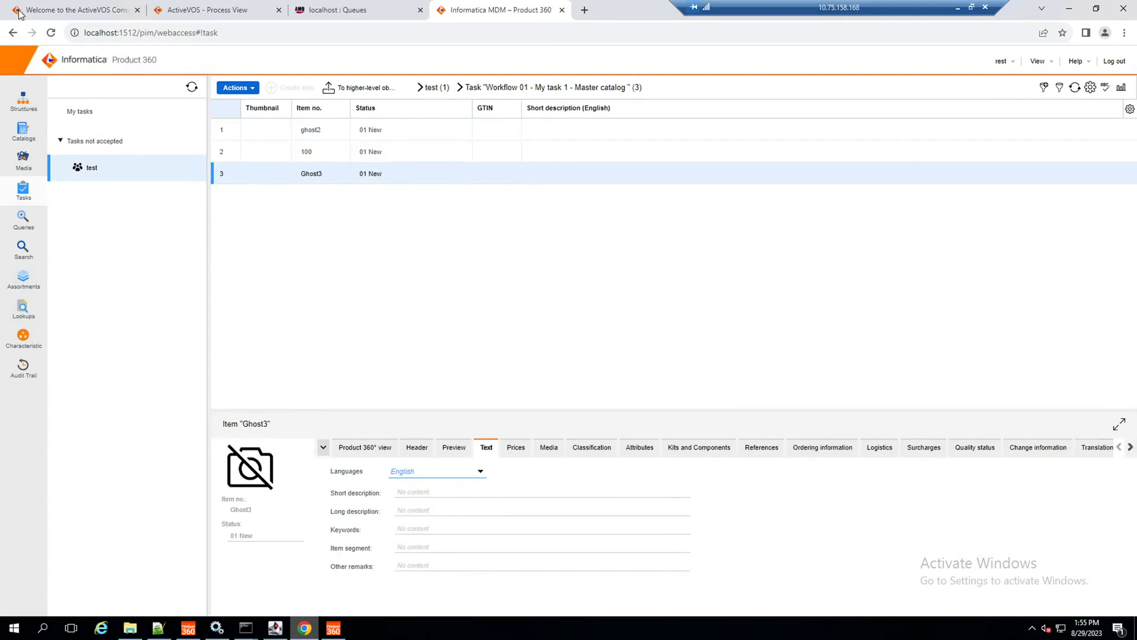
{"action": "left_click", "coordinate": [18, 11]}
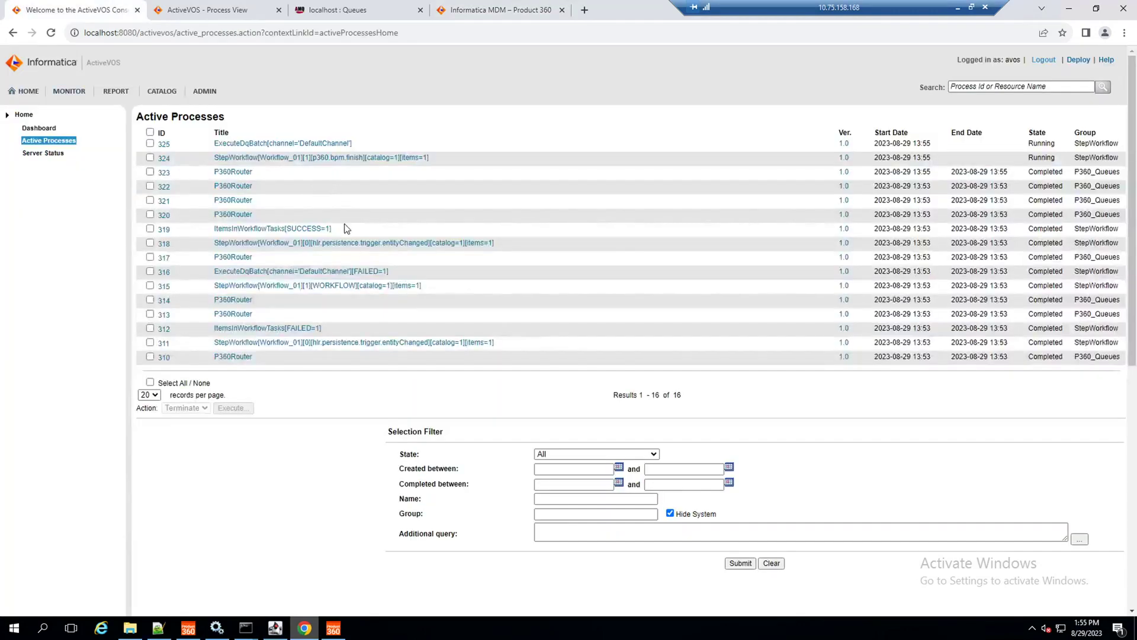
{"action": "left_click", "coordinate": [475, 7]}
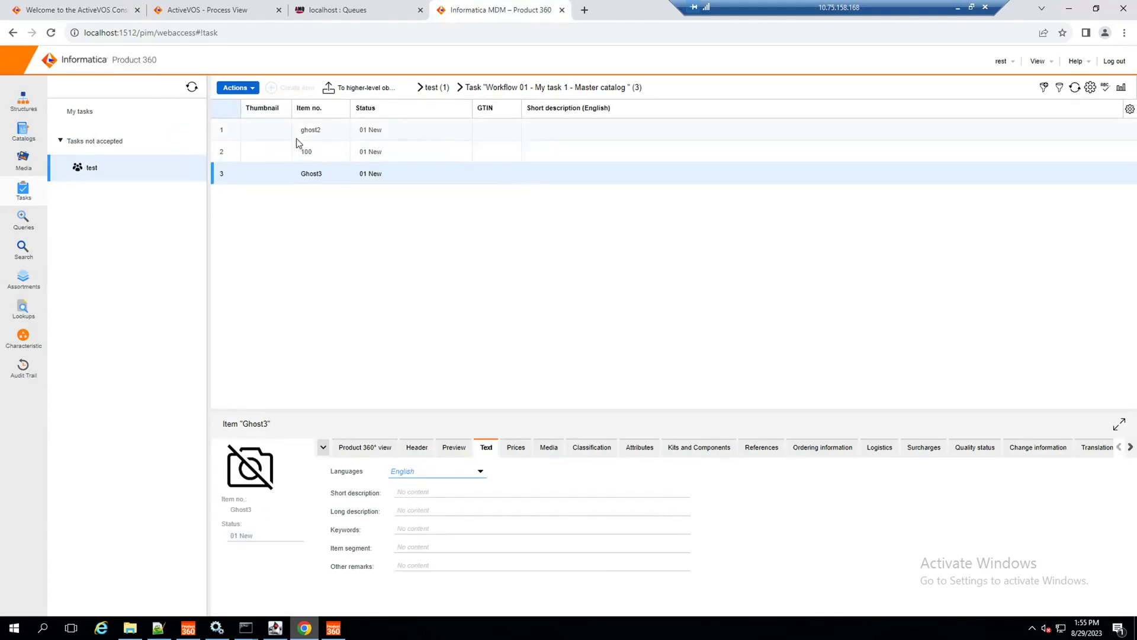
{"action": "left_click", "coordinate": [413, 492]}
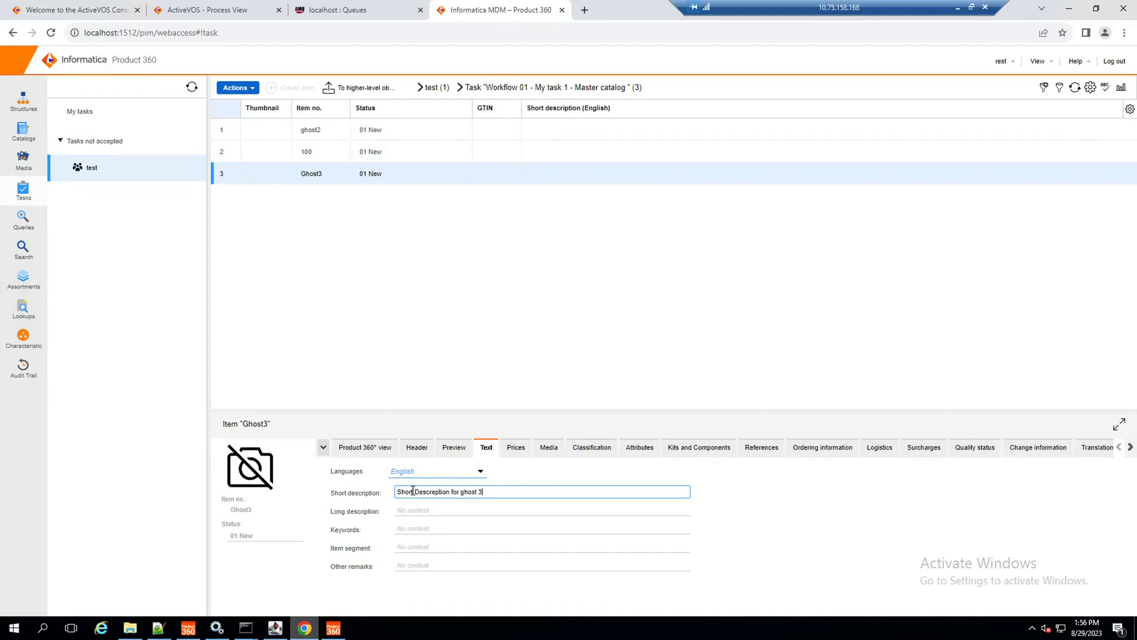
Step: Commit 'Short Descreption for ghost 3', accept and finish Ghost3's task, and refresh ActiveVOS processes
{"action": "key", "text": "Return"}
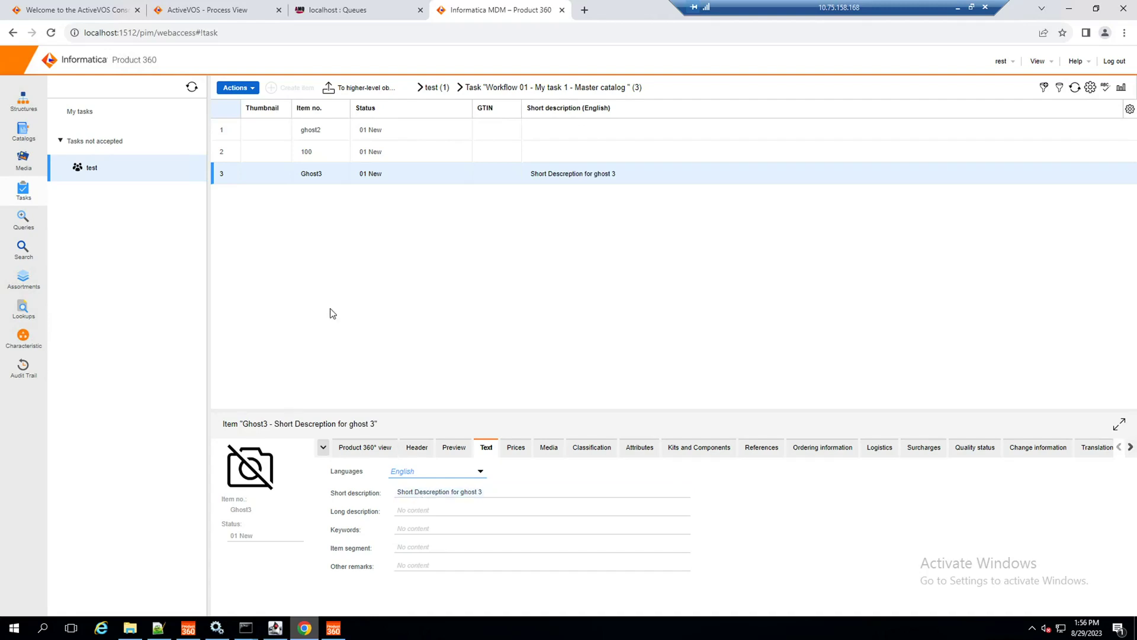
{"action": "left_click", "coordinate": [249, 88]}
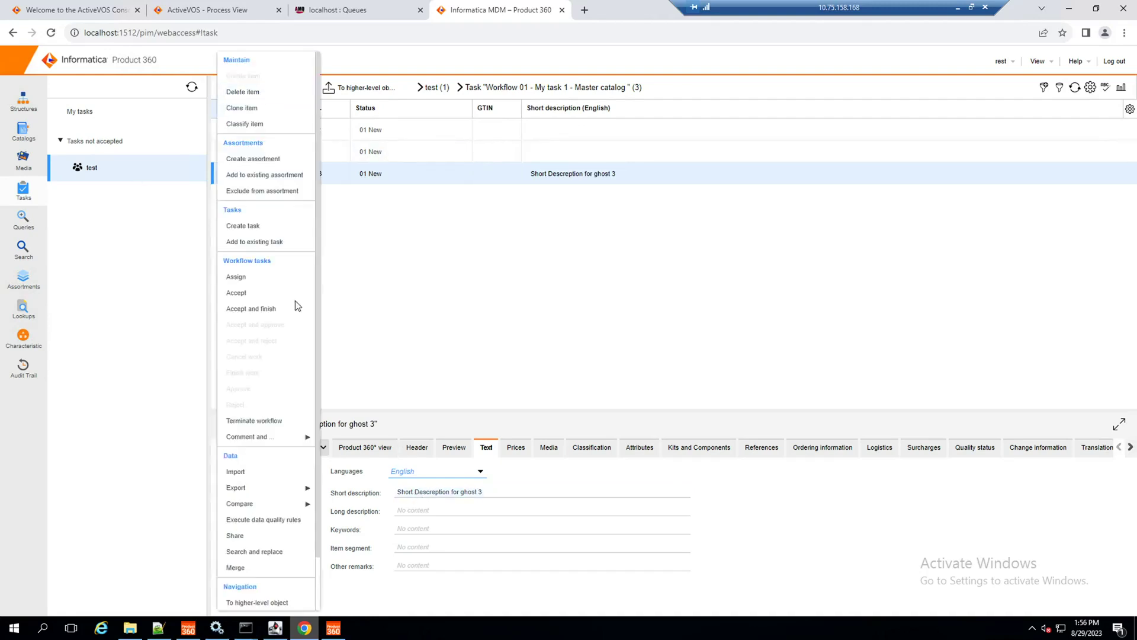
{"action": "left_click", "coordinate": [289, 311]}
{"action": "left_click", "coordinate": [52, 8]}
{"action": "left_click", "coordinate": [60, 142]}
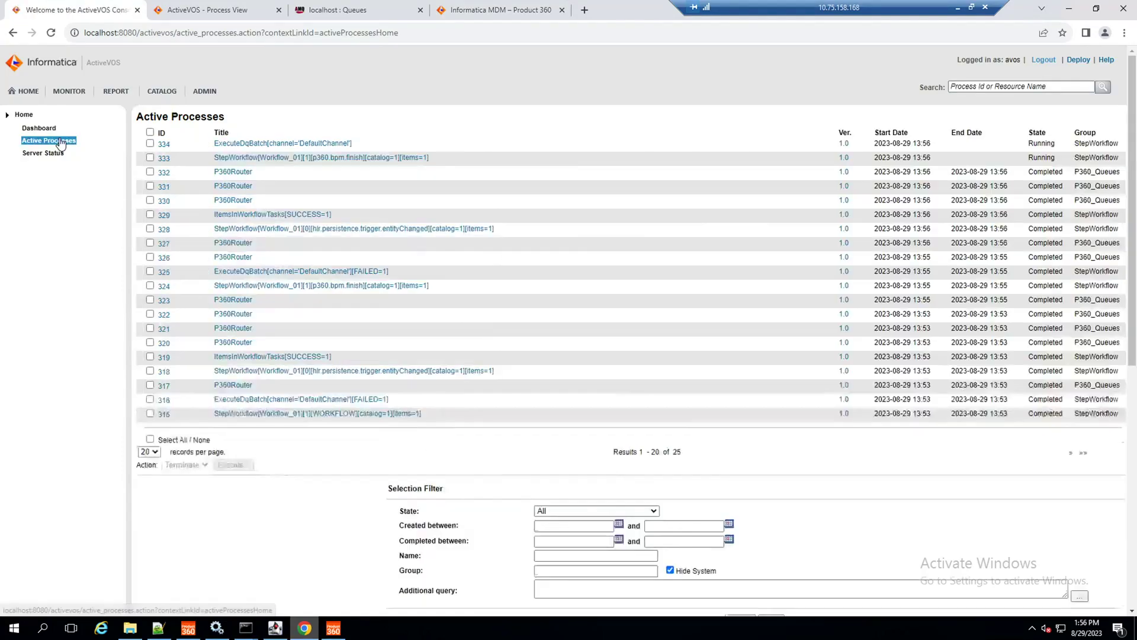
Step: Confirm ExecuteDqBatch 334 completed with SUCCESS and reload the Workflow 01 task page
{"action": "left_click", "coordinate": [60, 142]}
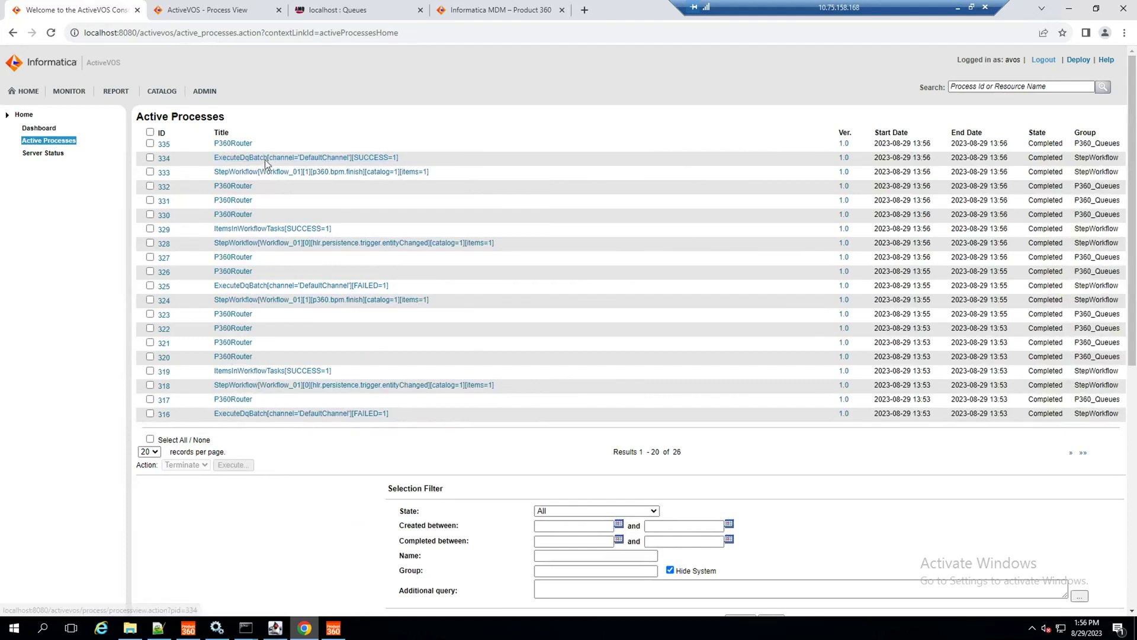
{"action": "left_click", "coordinate": [498, 9]}
{"action": "left_click", "coordinate": [105, 169]}
{"action": "left_click", "coordinate": [105, 110]}
{"action": "left_click", "coordinate": [107, 169]}
{"action": "double_click", "coordinate": [358, 129]}
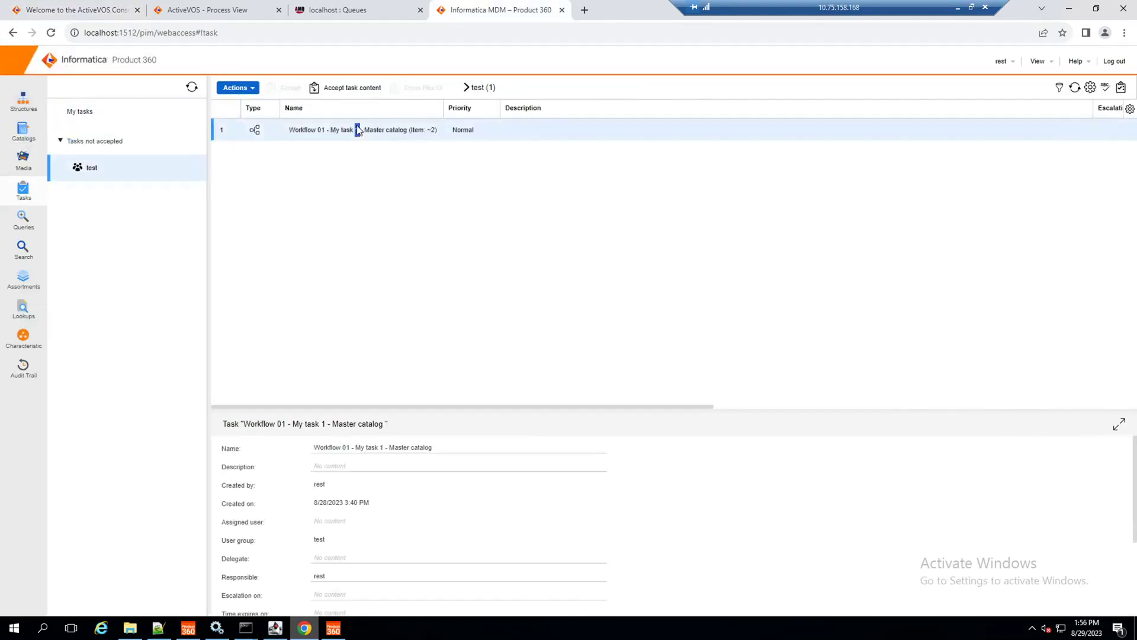
{"action": "left_click", "coordinate": [51, 33]}
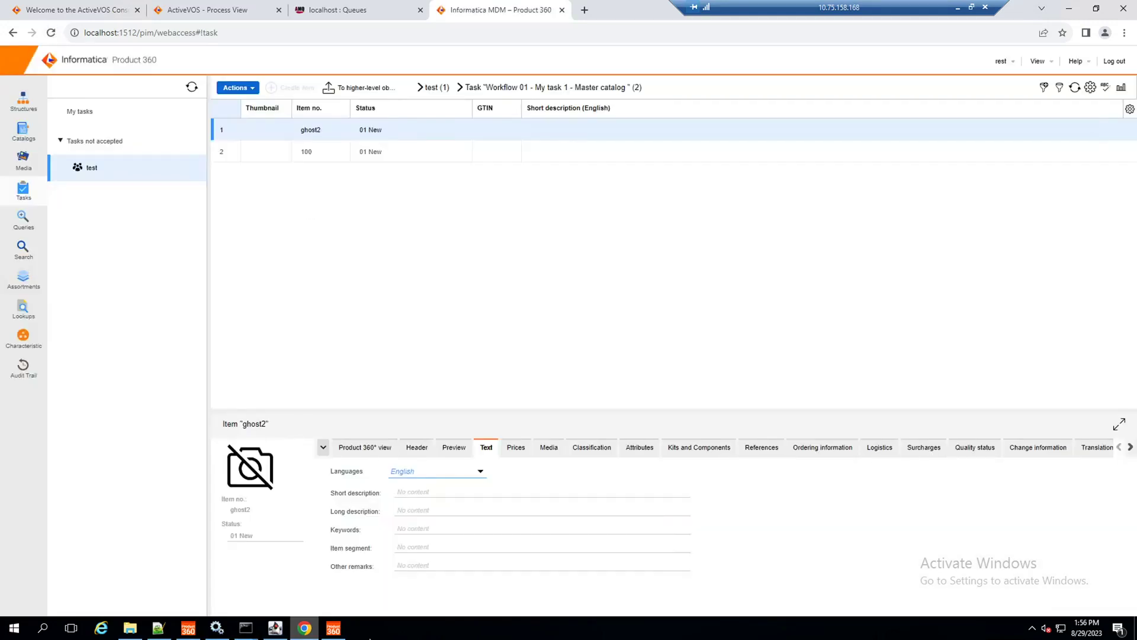
Step: Check in the desktop client that Ghost3's quality status is now OK
{"action": "left_click", "coordinate": [335, 629]}
{"action": "right_click", "coordinate": [566, 260]}
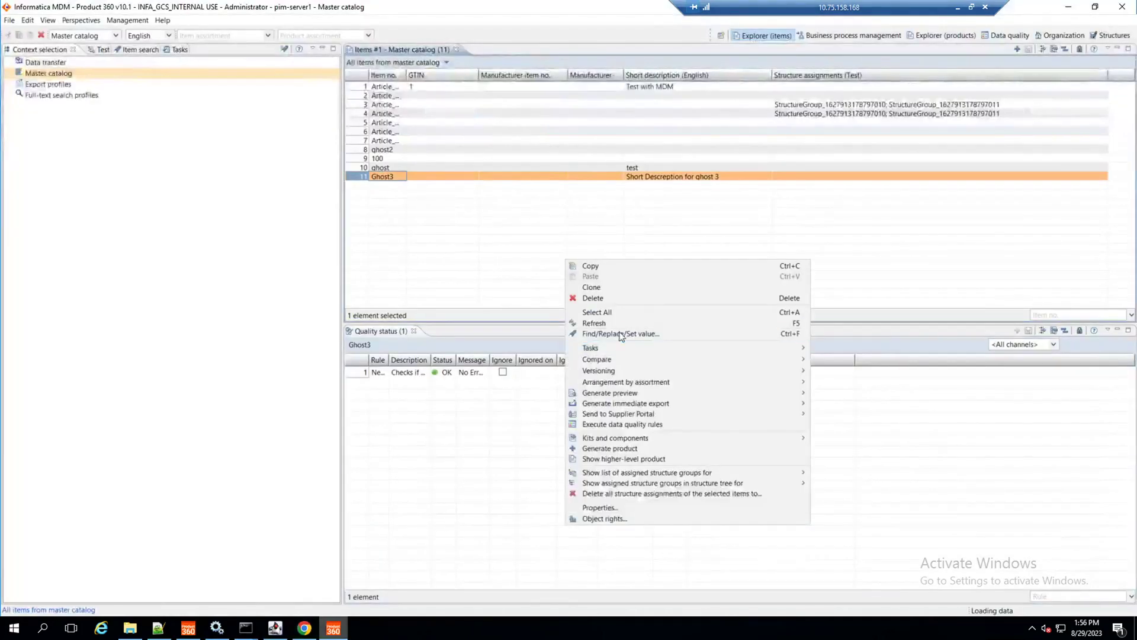
{"action": "left_click", "coordinate": [489, 286]}
{"action": "left_click", "coordinate": [306, 627]}
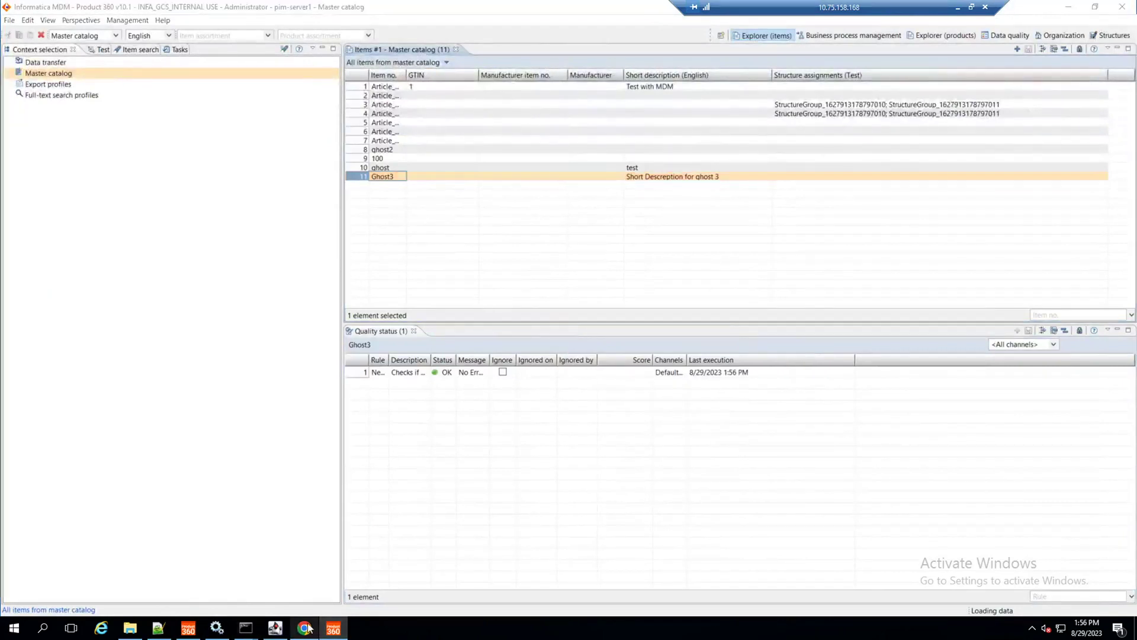